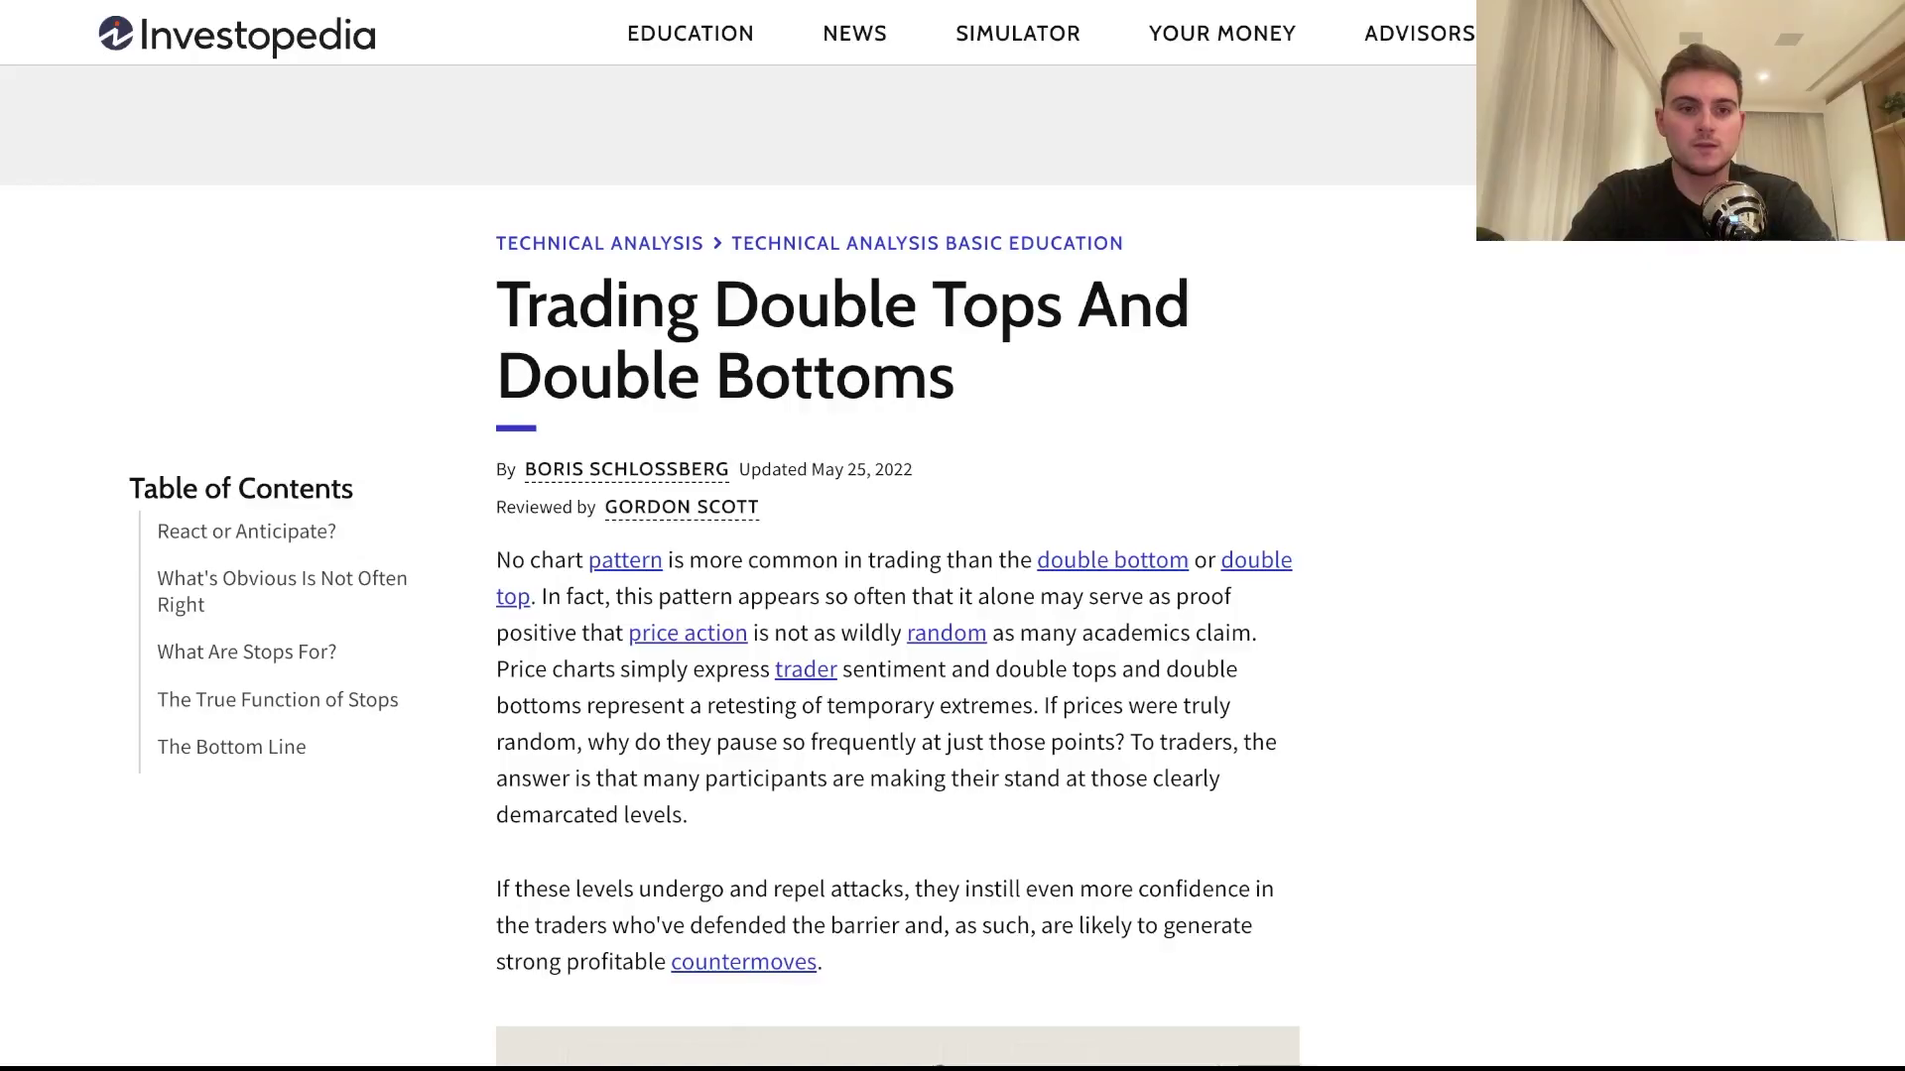
Scroll the double tops article down to the 'React or Anticipate?' heading
scroll(1424, 865, down, 2)
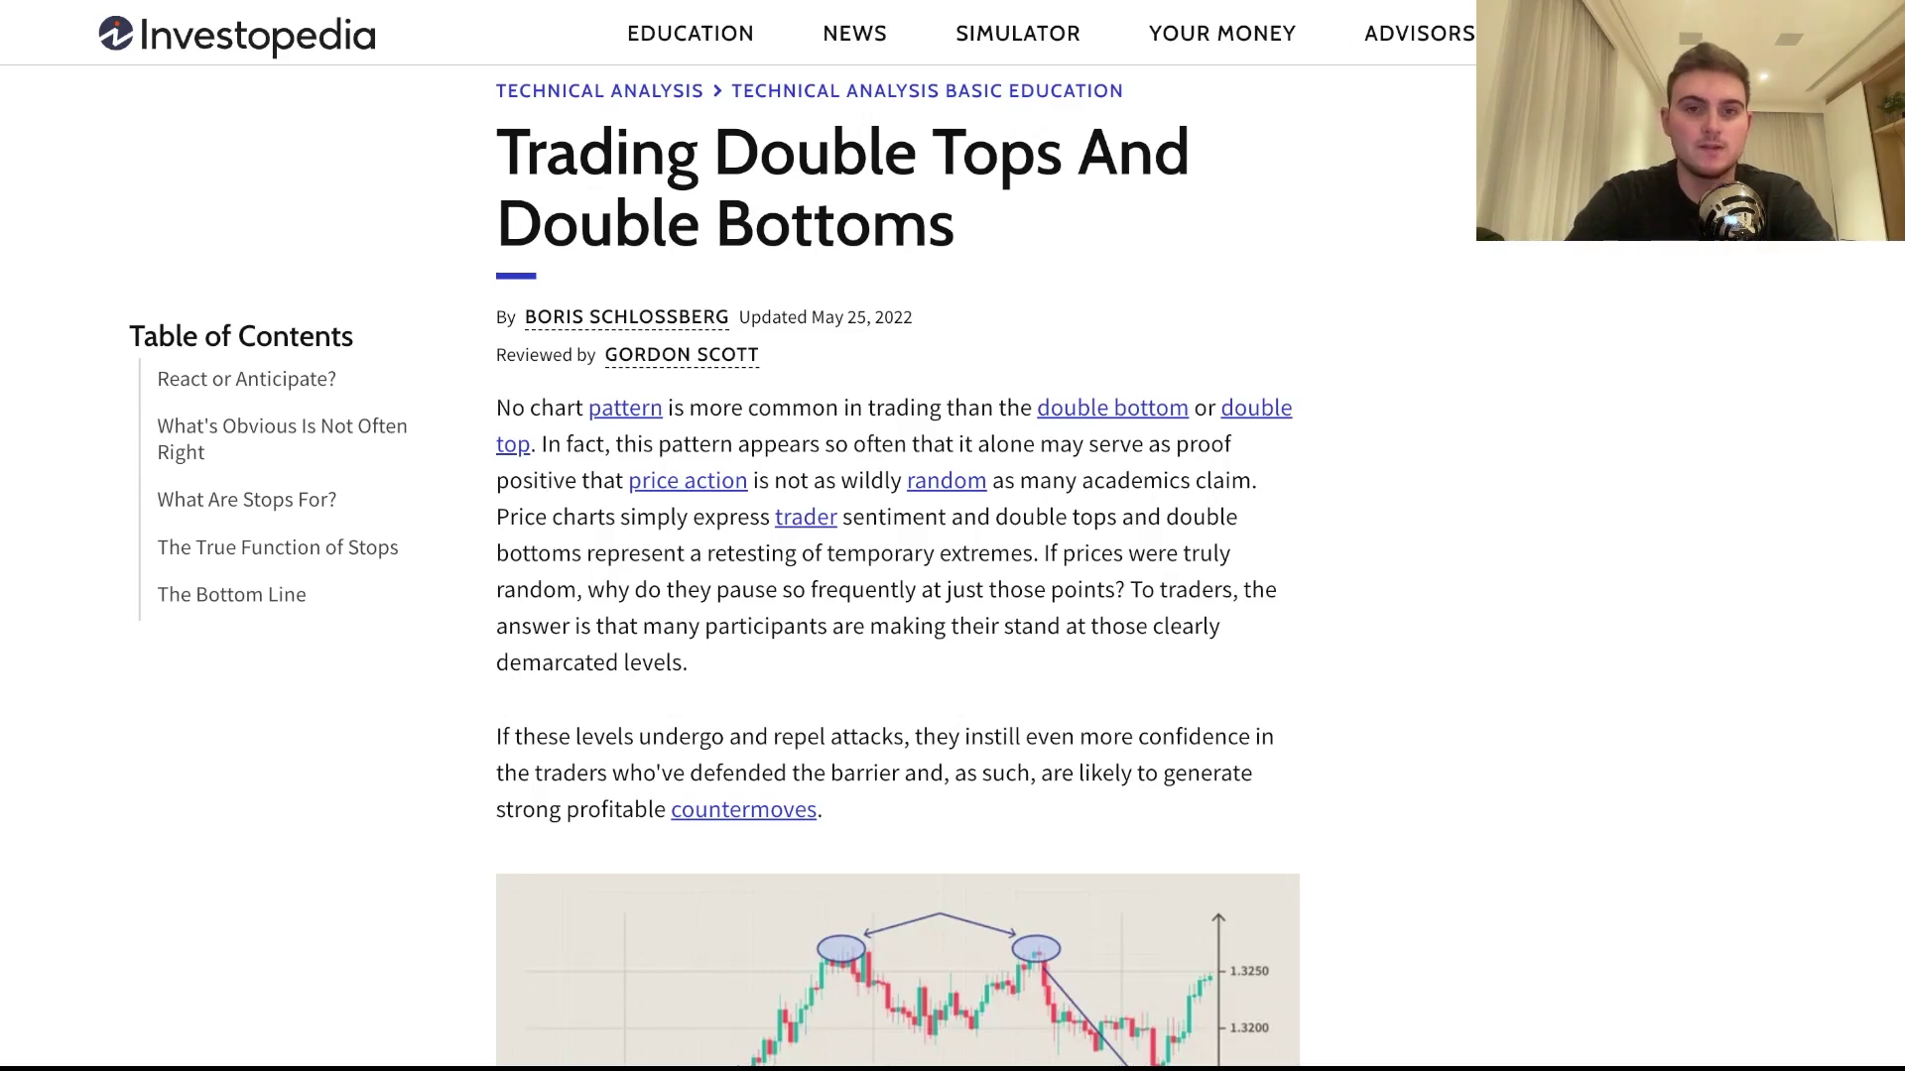
scroll(898, 575, down, 4)
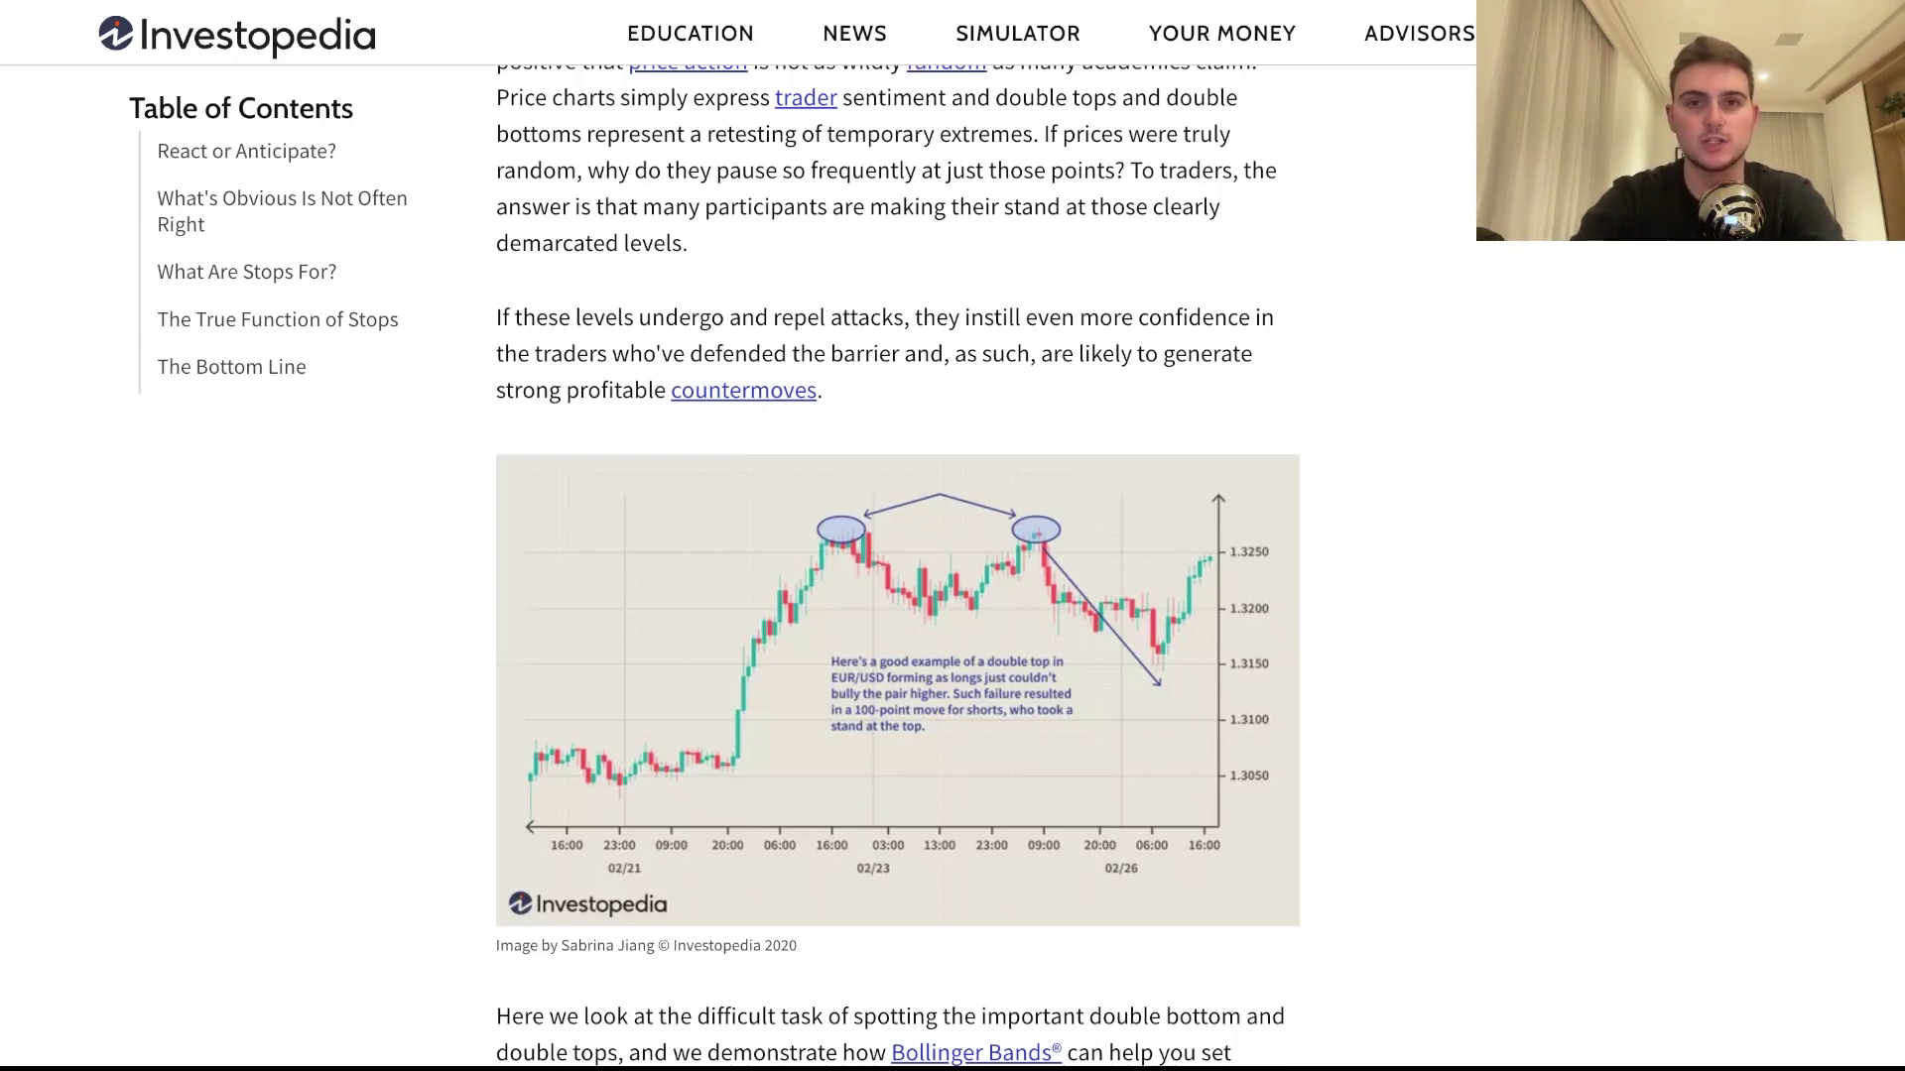
scroll(898, 555, down, 8)
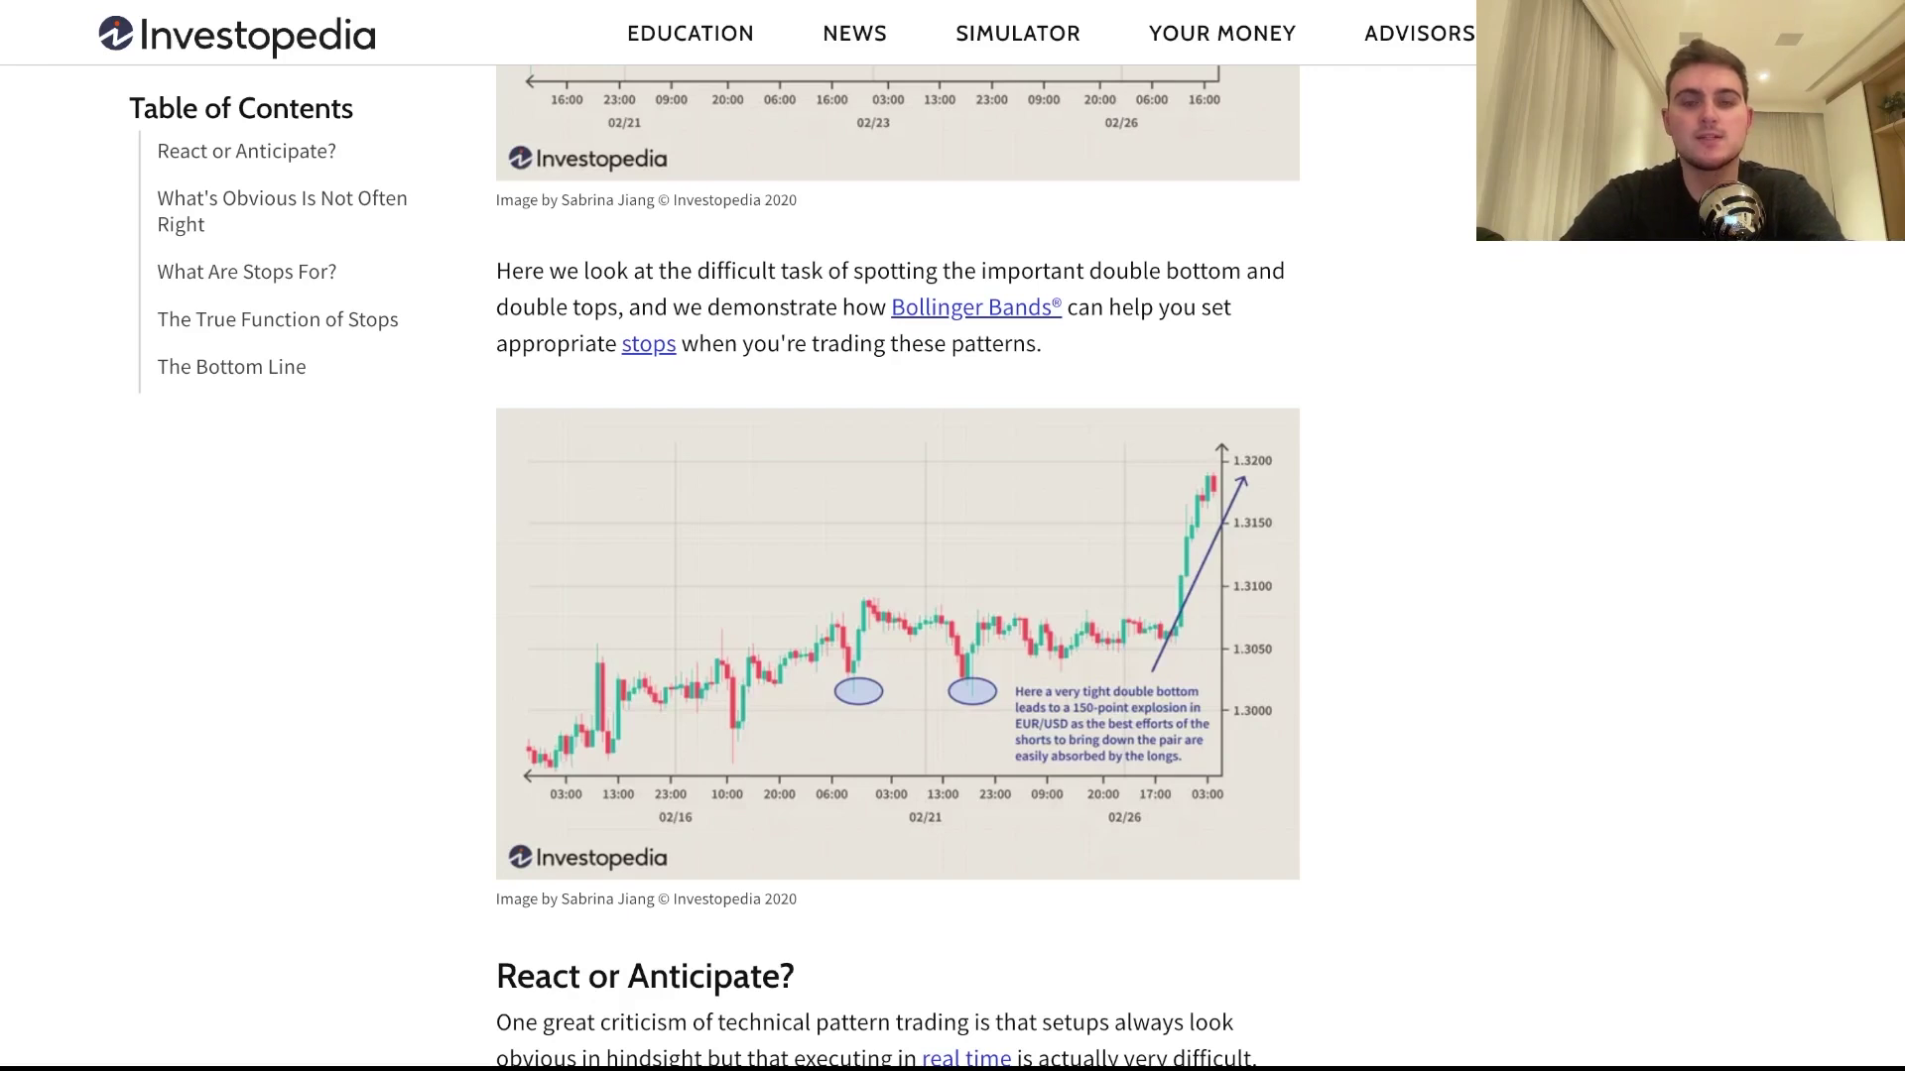
scroll(898, 566, up, 10)
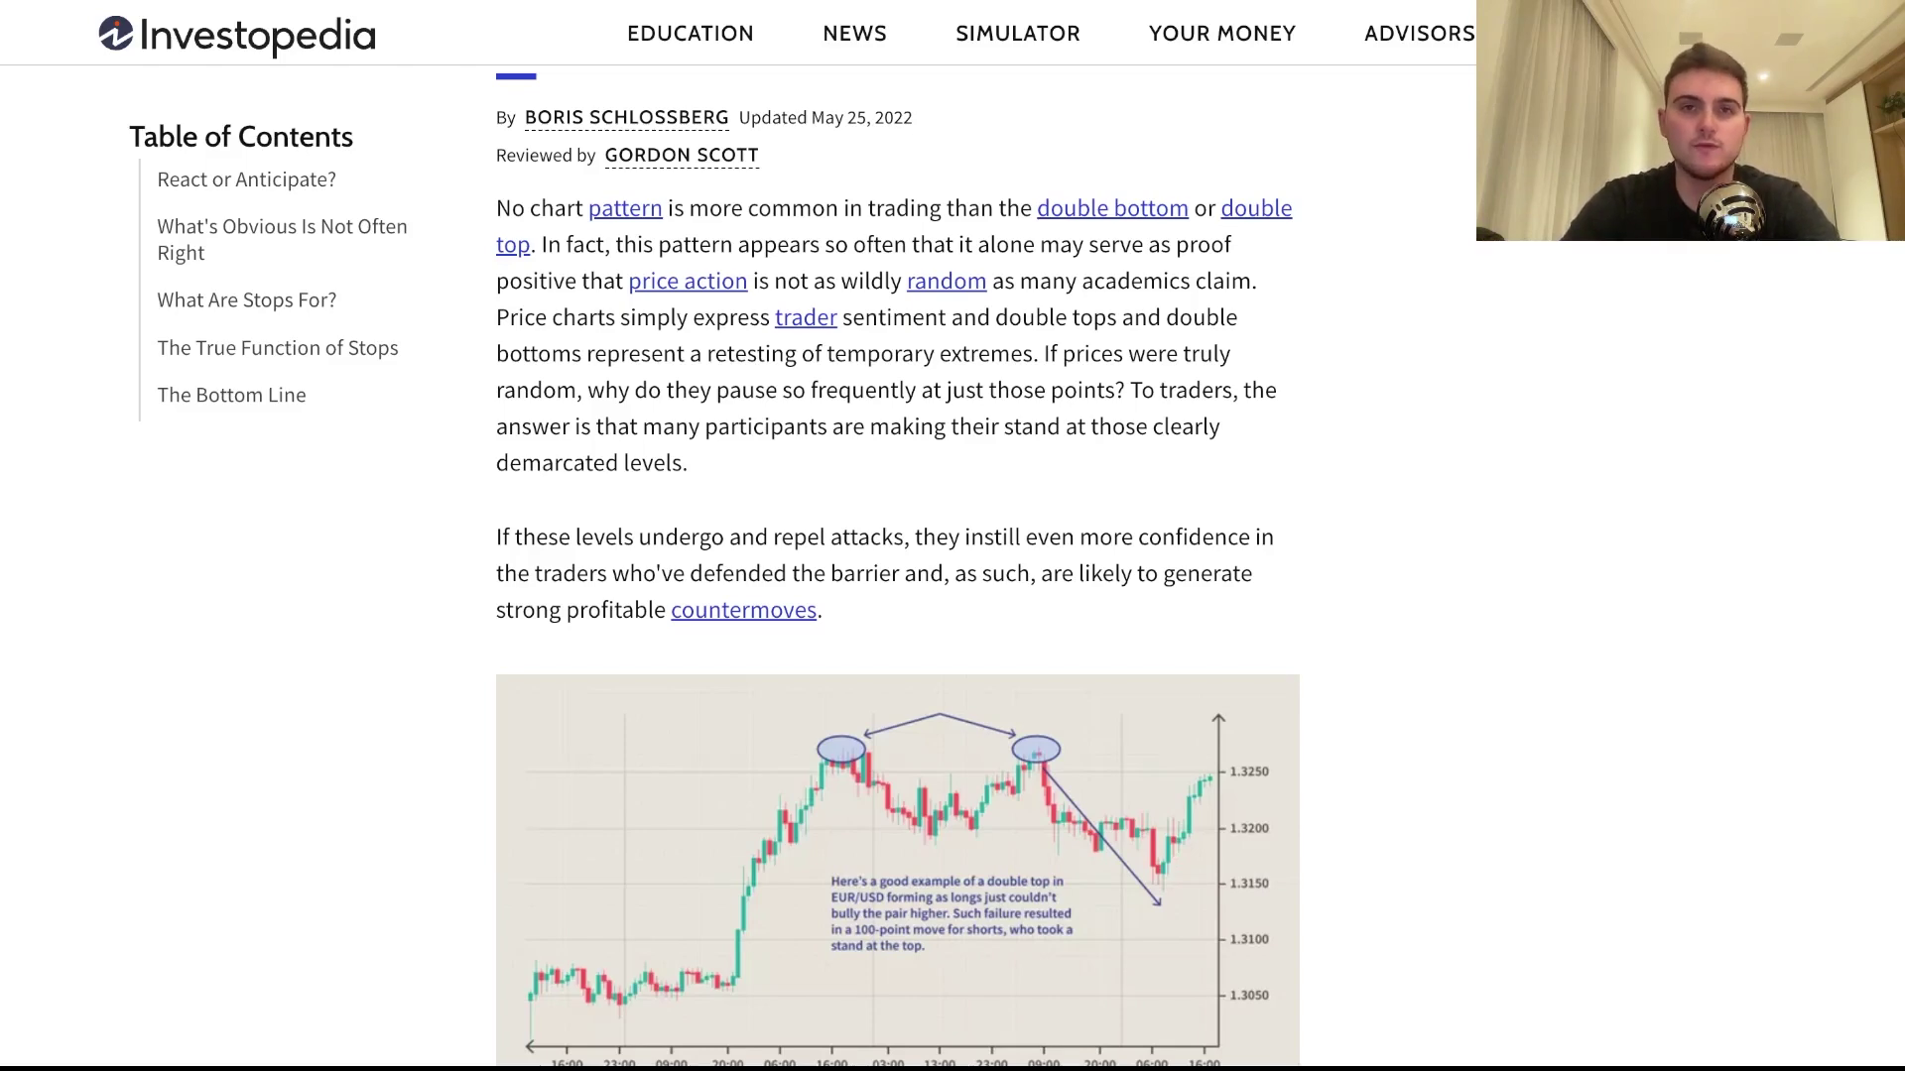
scroll(898, 565, down, 1)
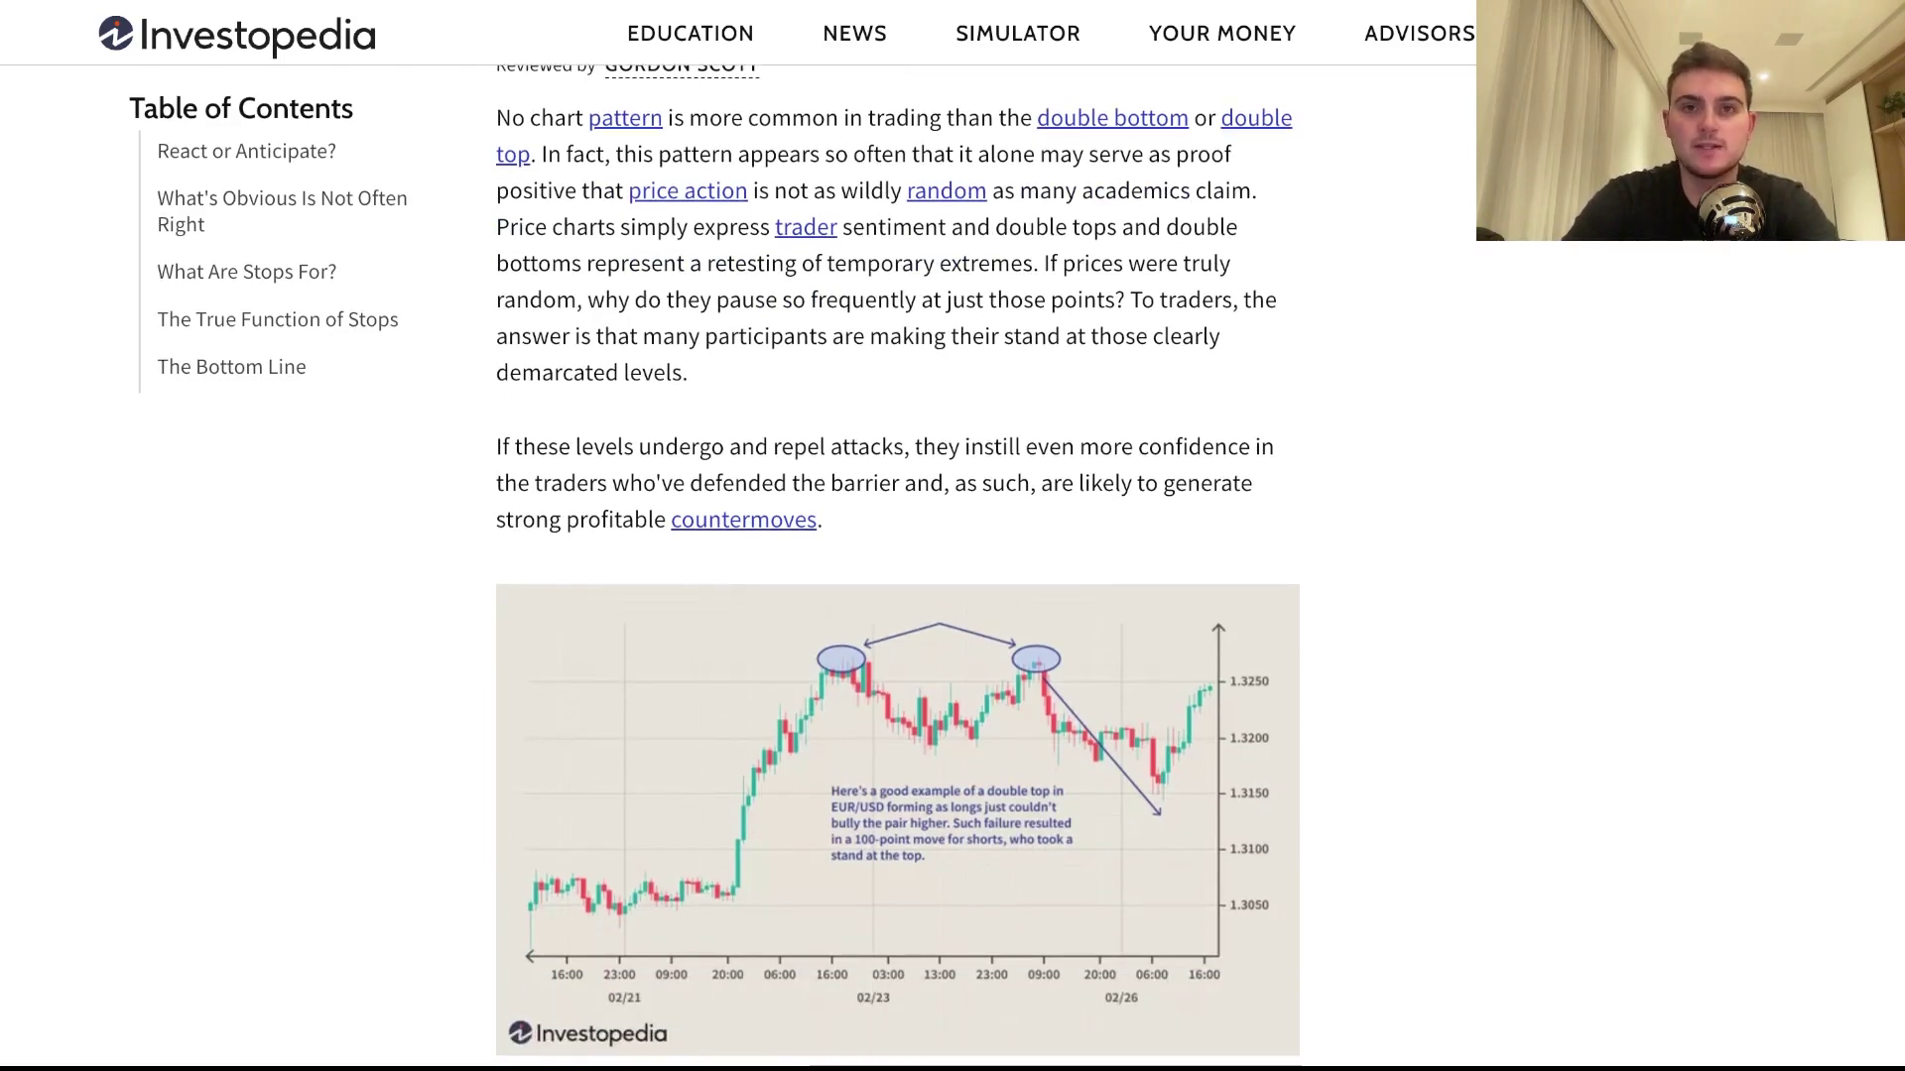
scroll(898, 565, down, 20)
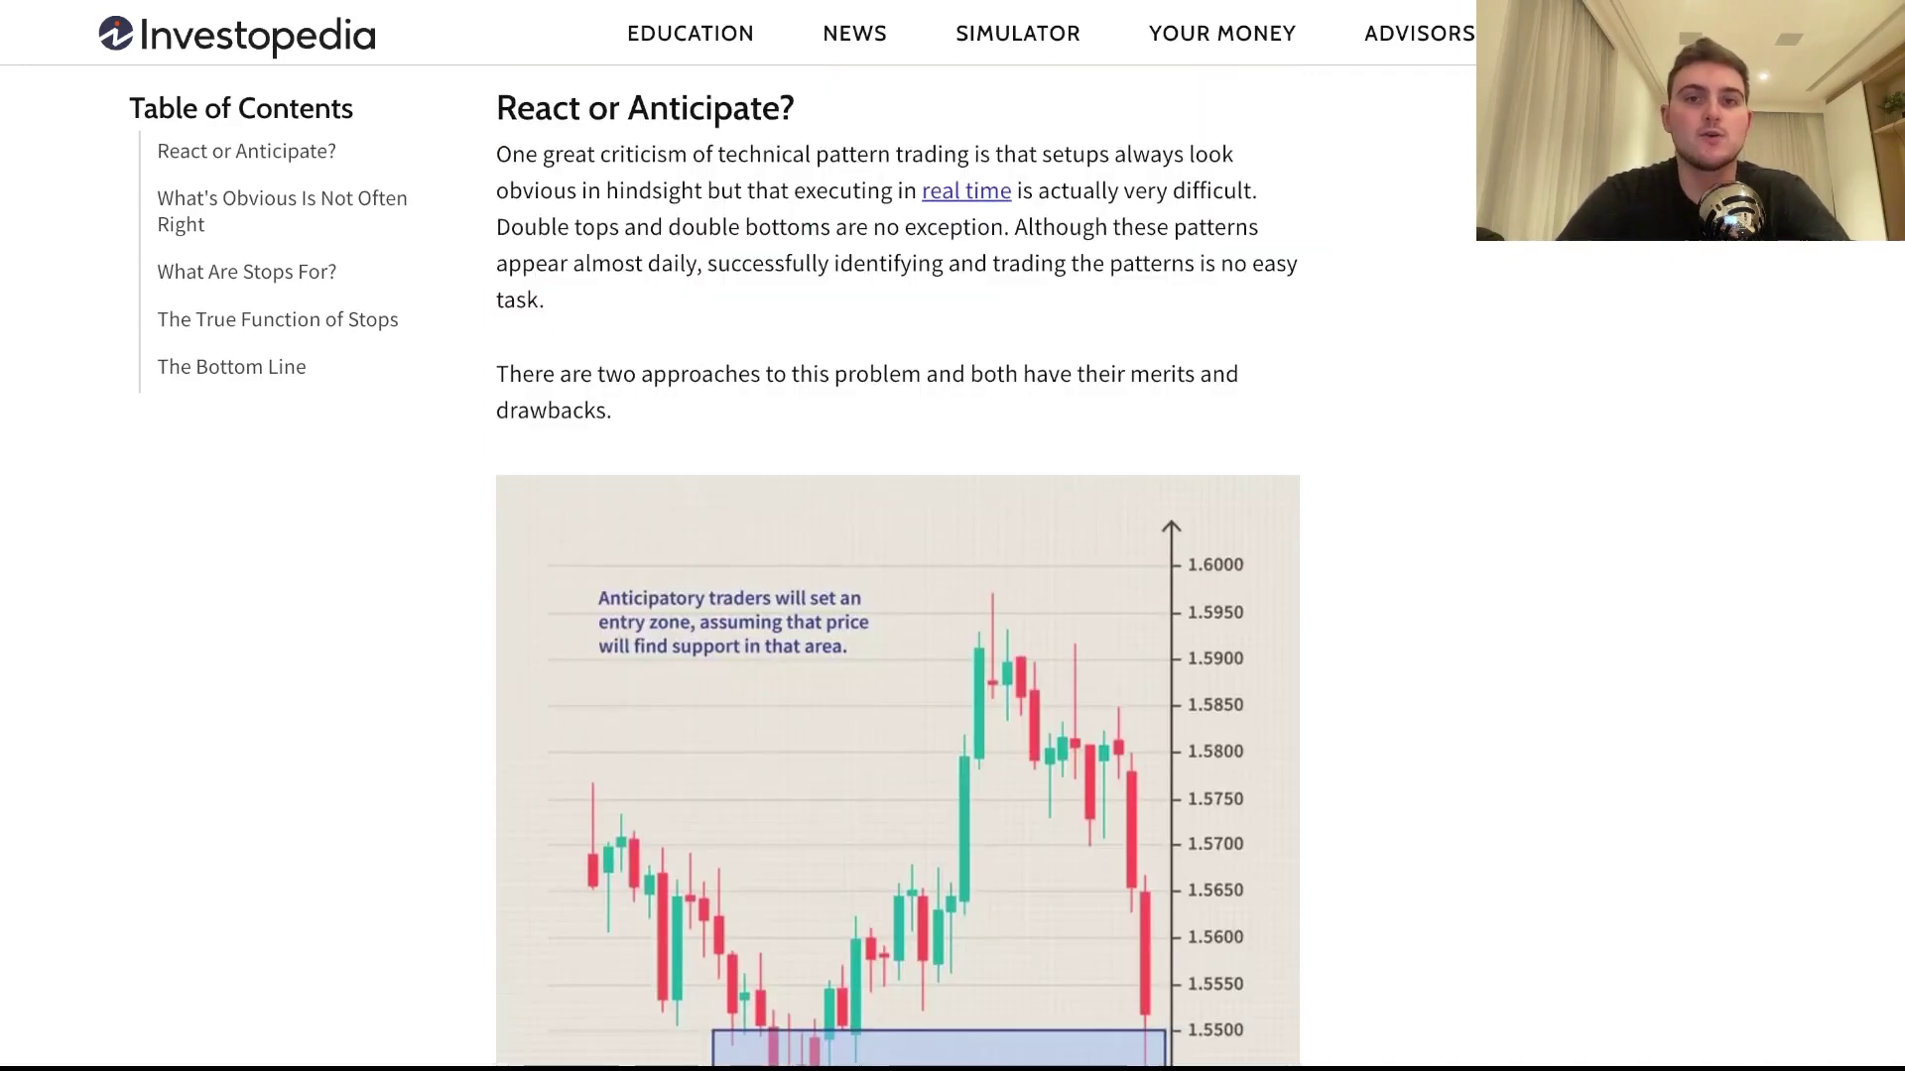
Highlight the 'React or Anticipate?' heading for emphasis, then clear the selection
drag(496, 107, 795, 108)
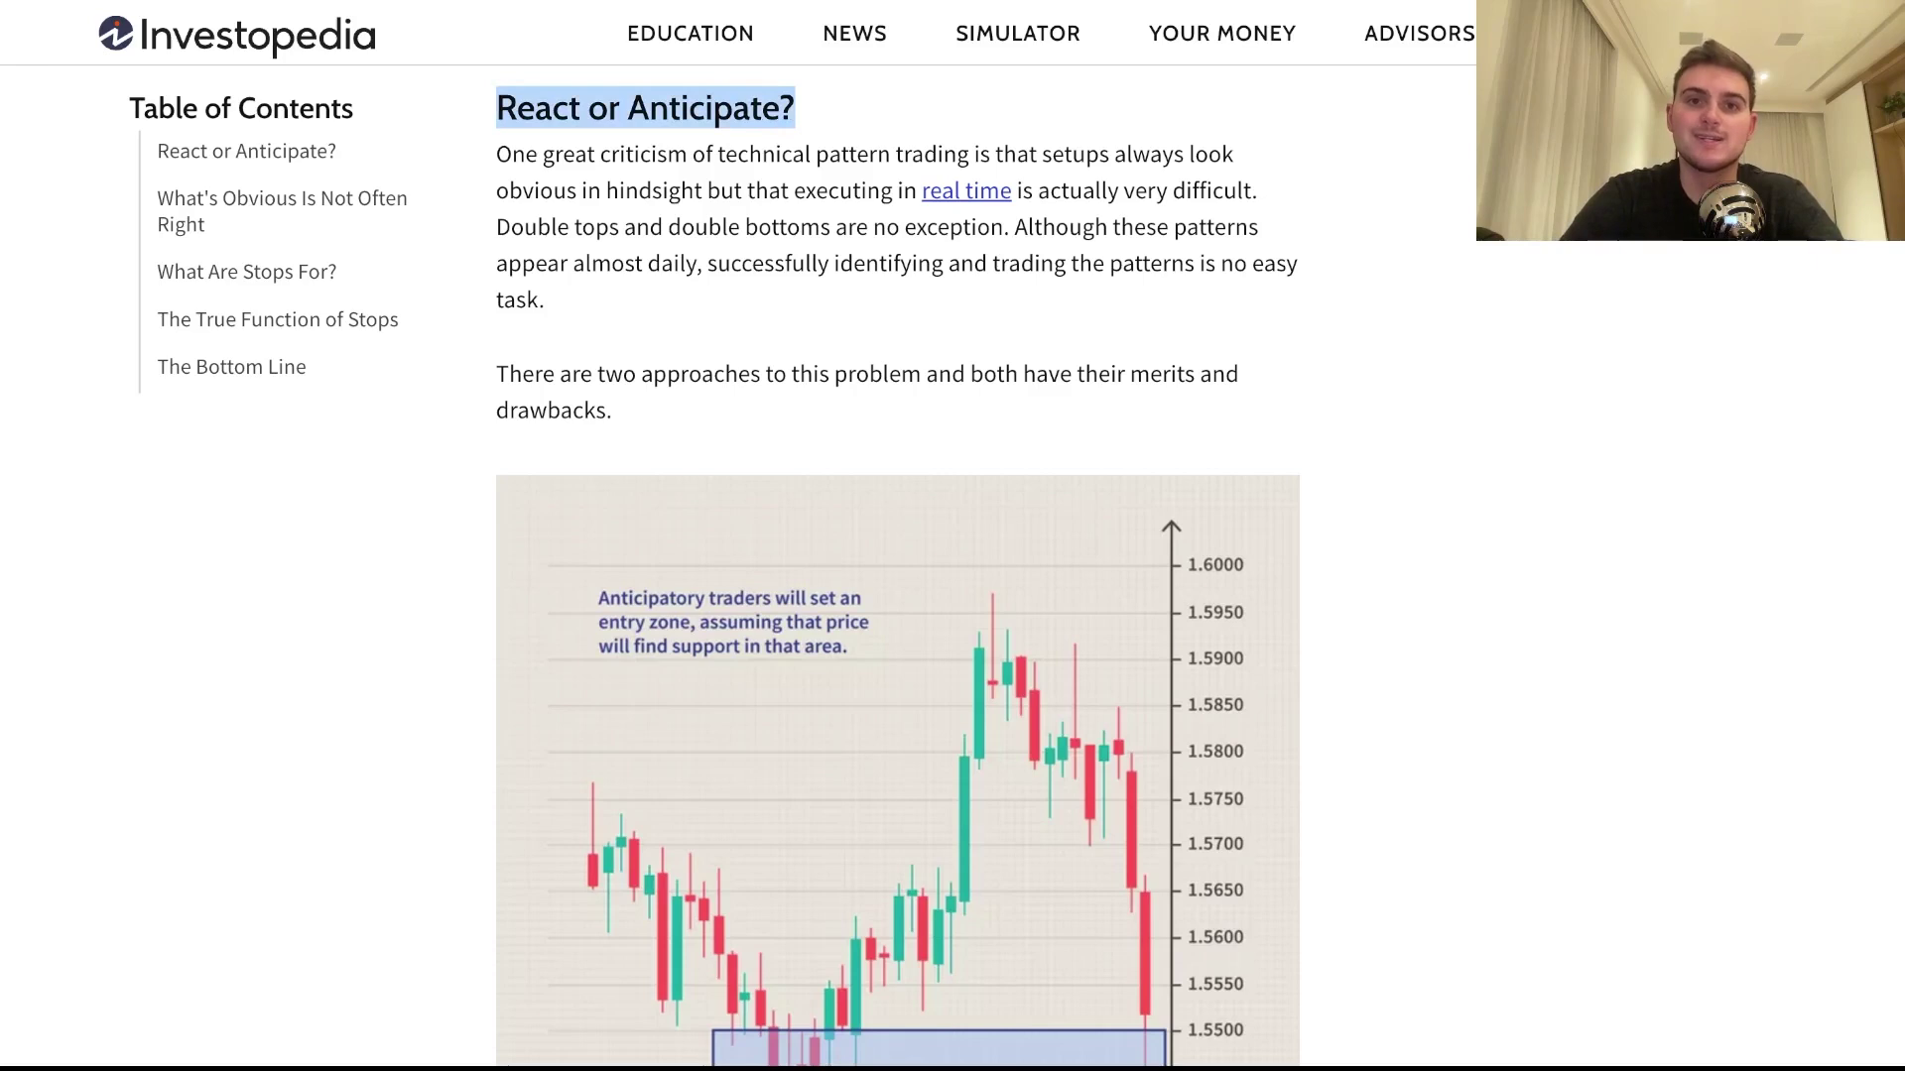
click(795, 107)
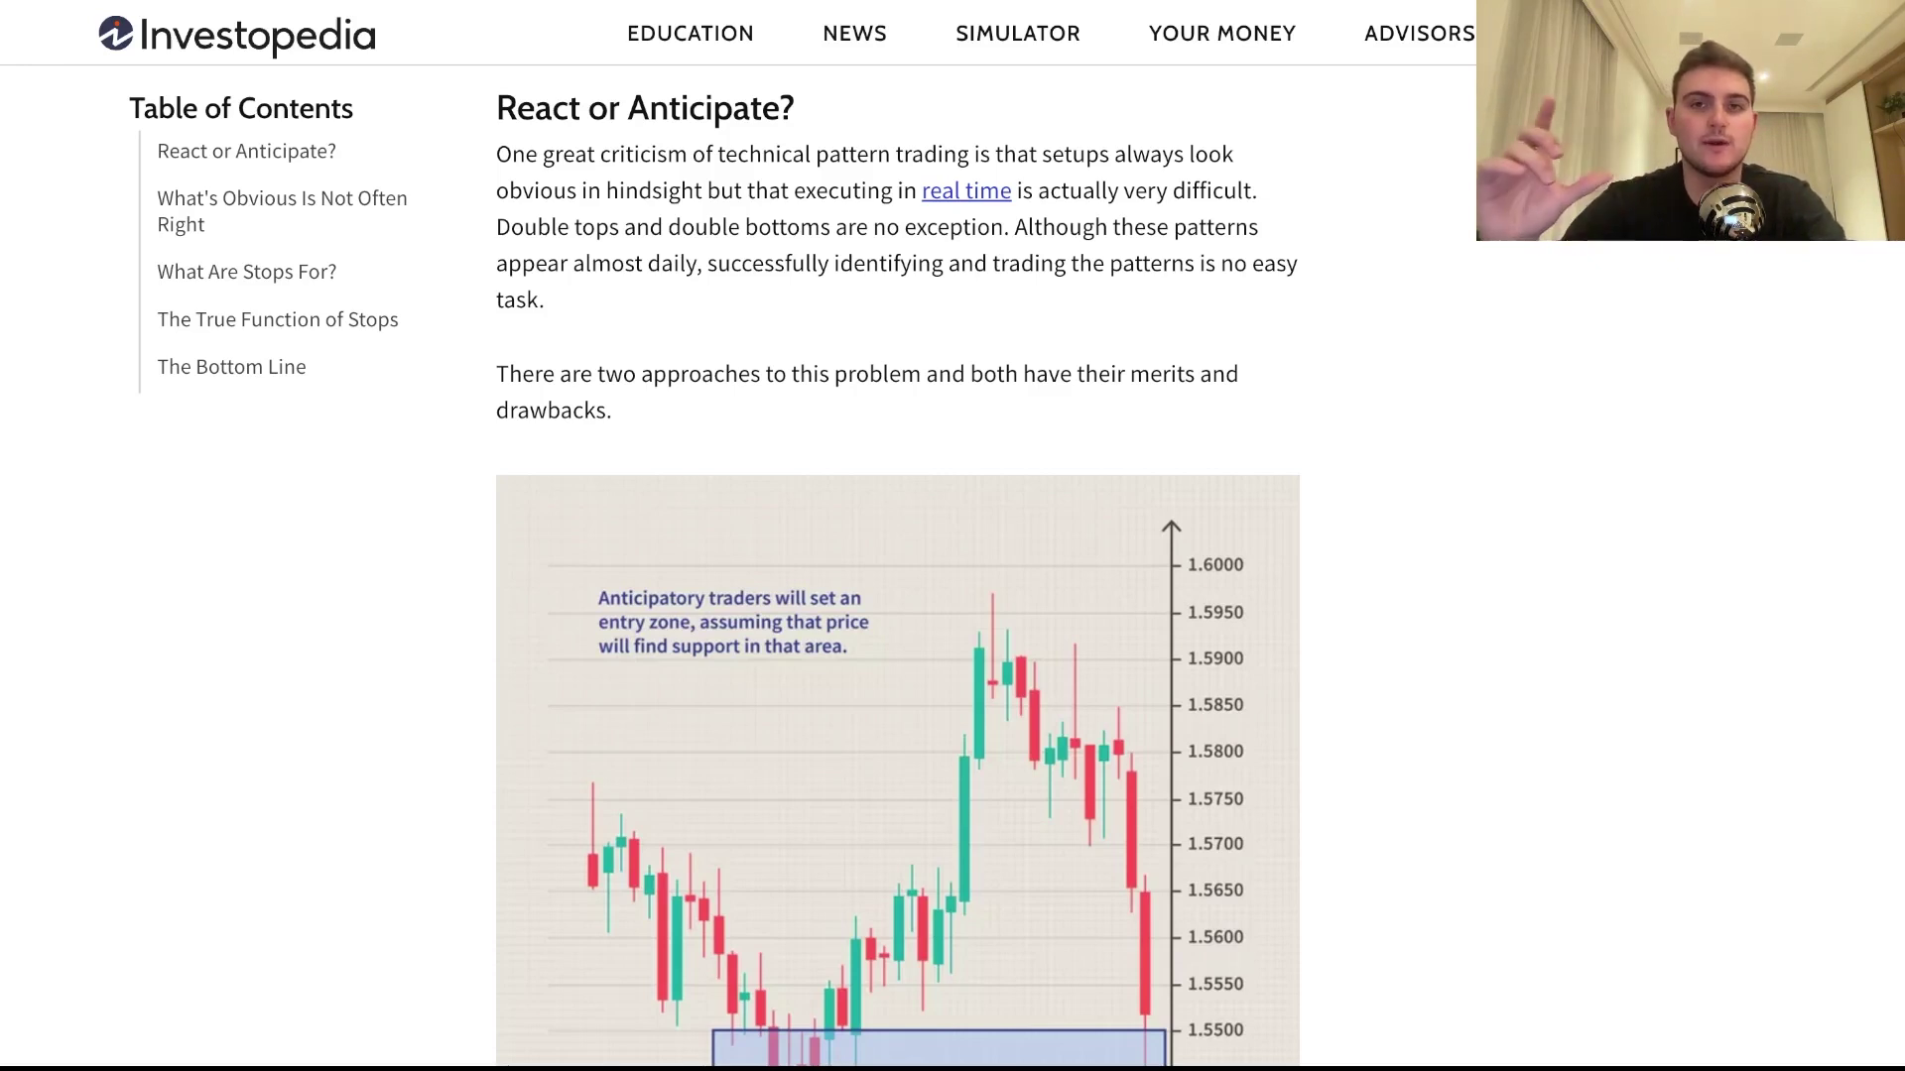
scroll(897, 566, down, 5)
scroll(896, 566, up, 5)
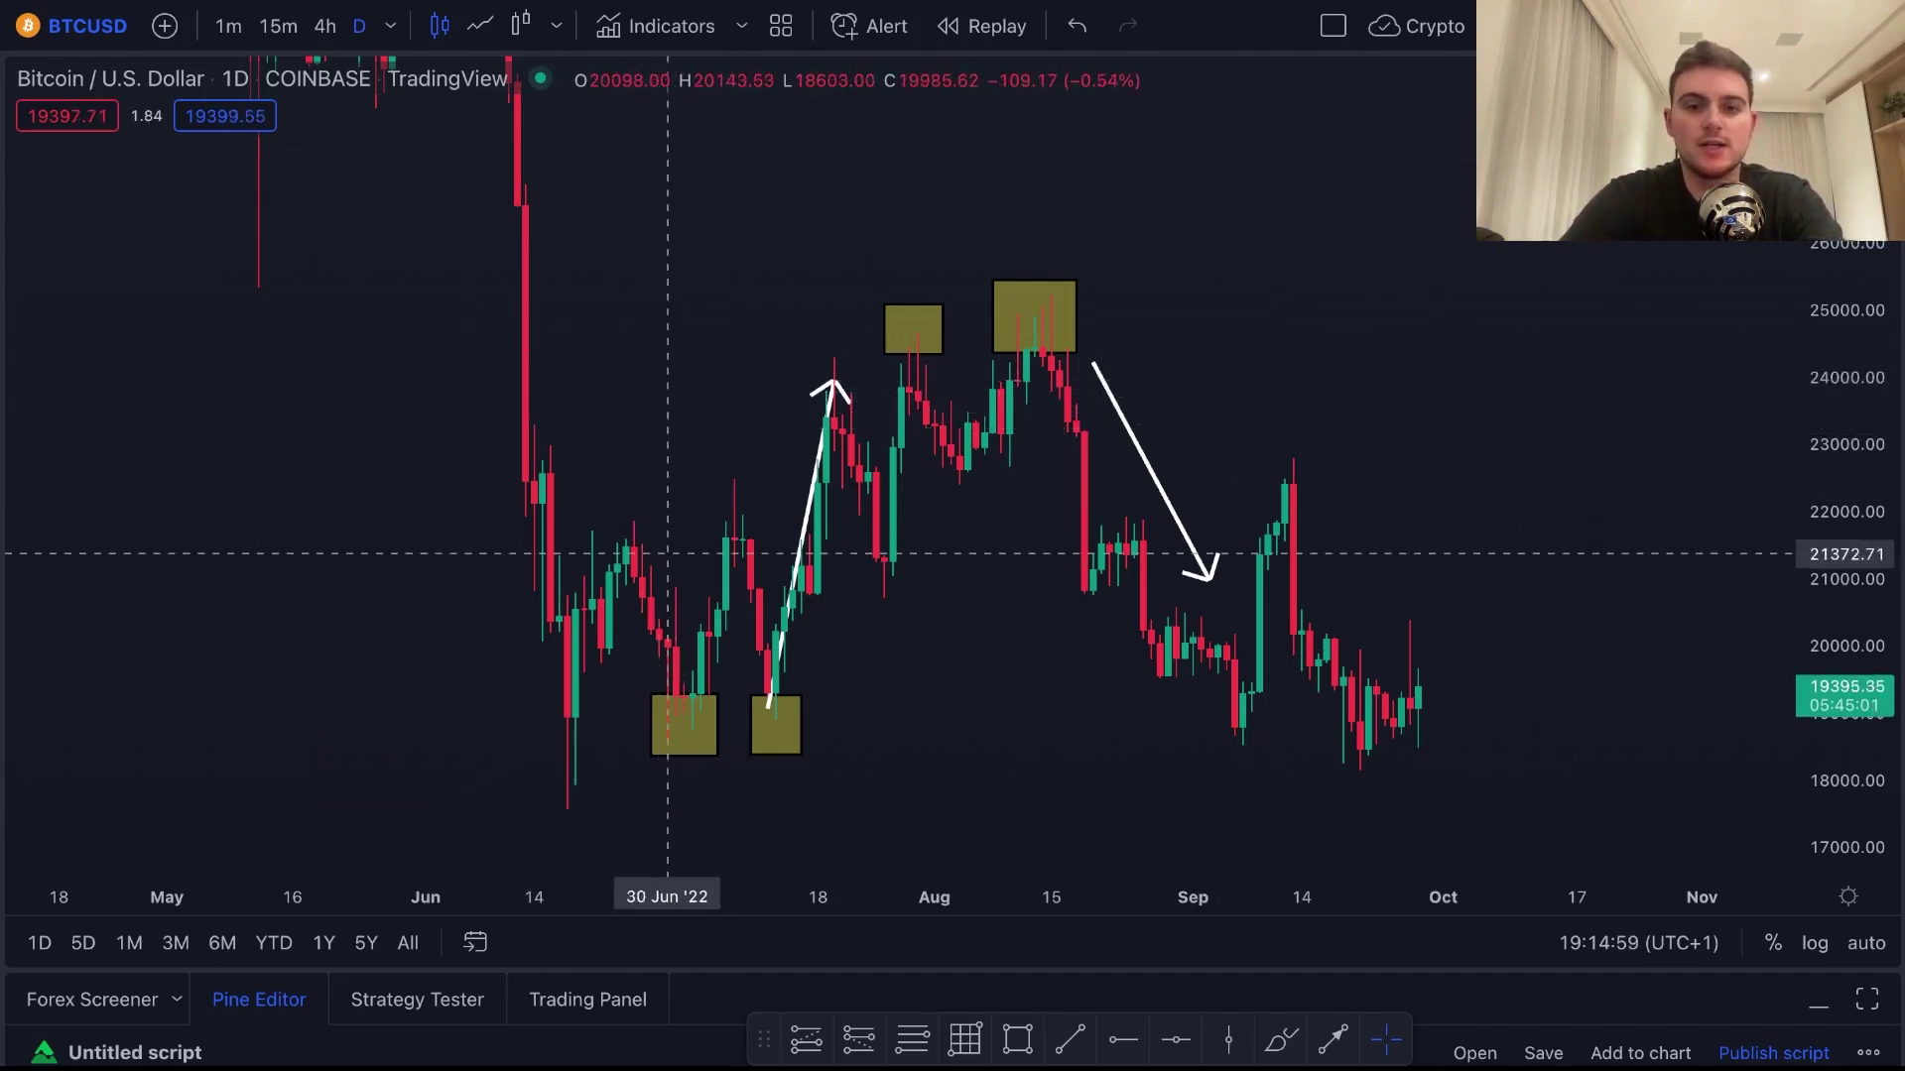
scroll(659, 517, up, 2)
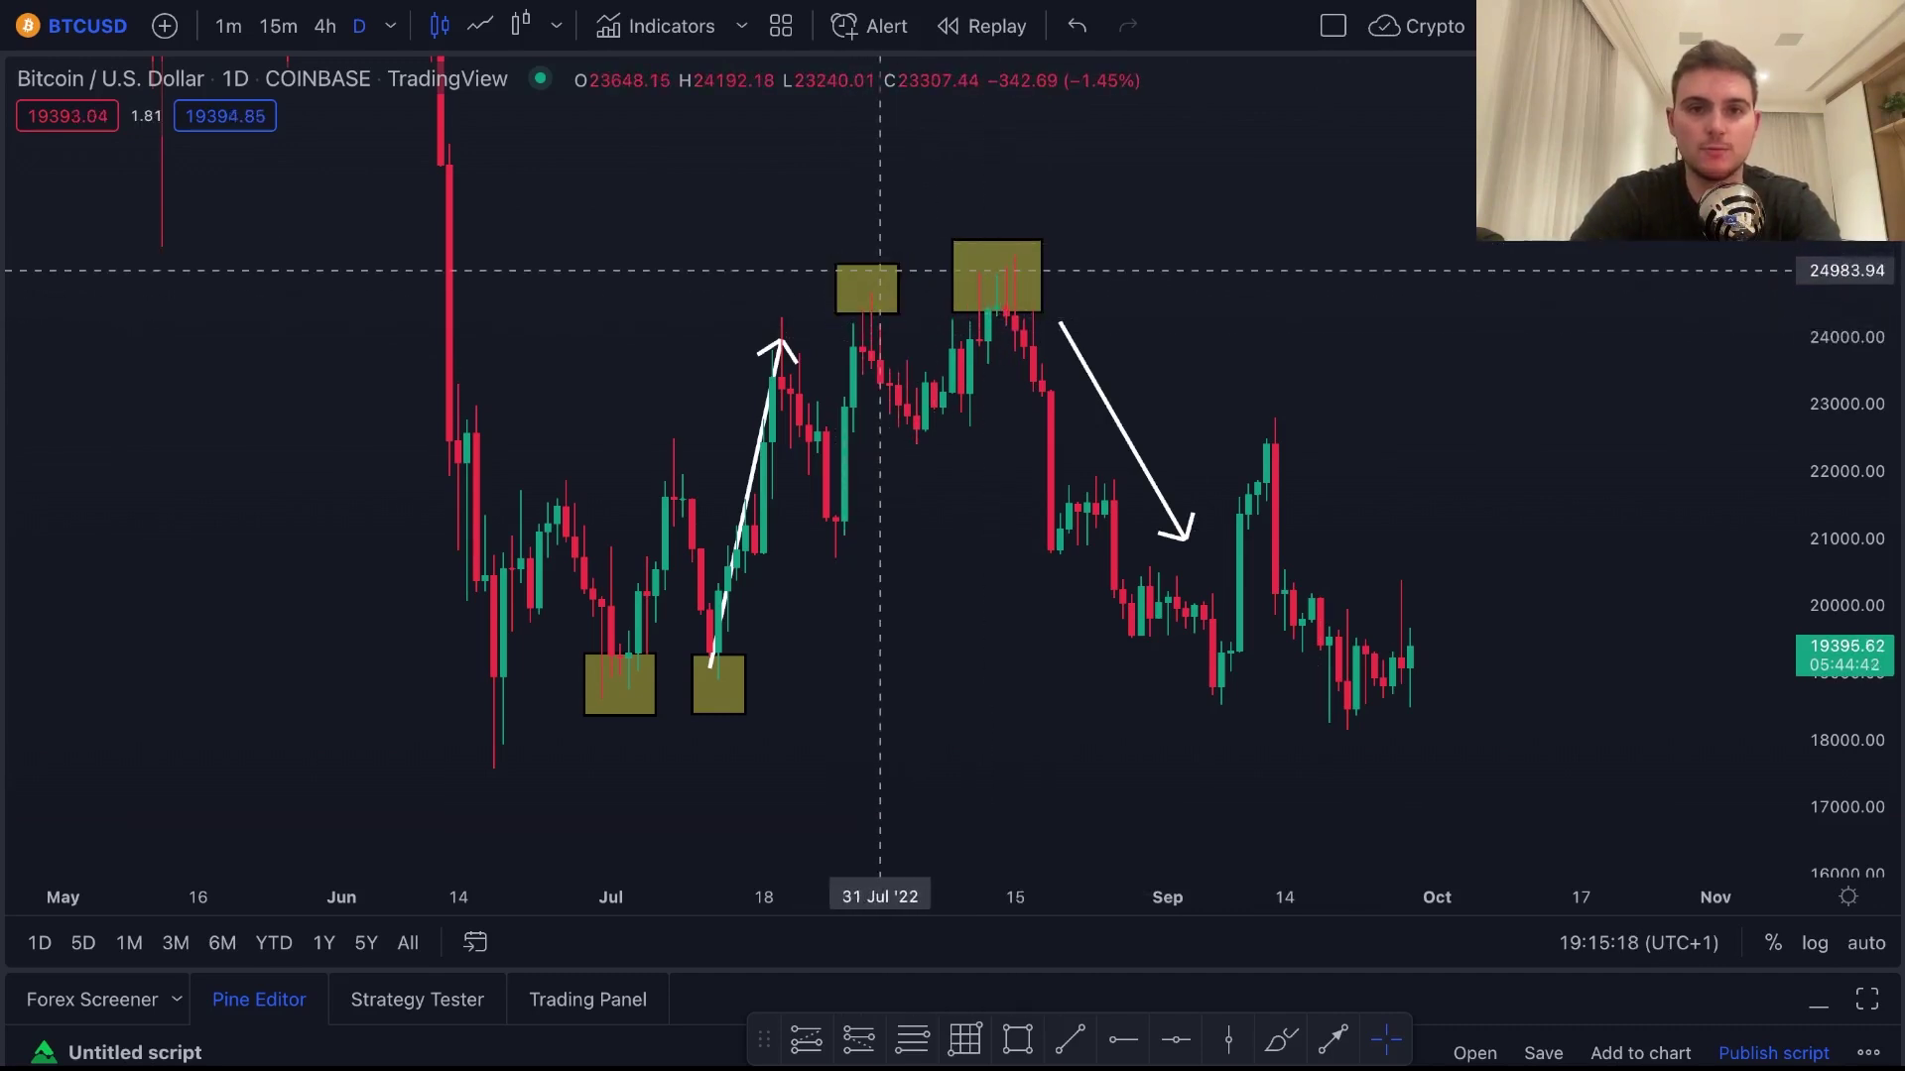
click(898, 287)
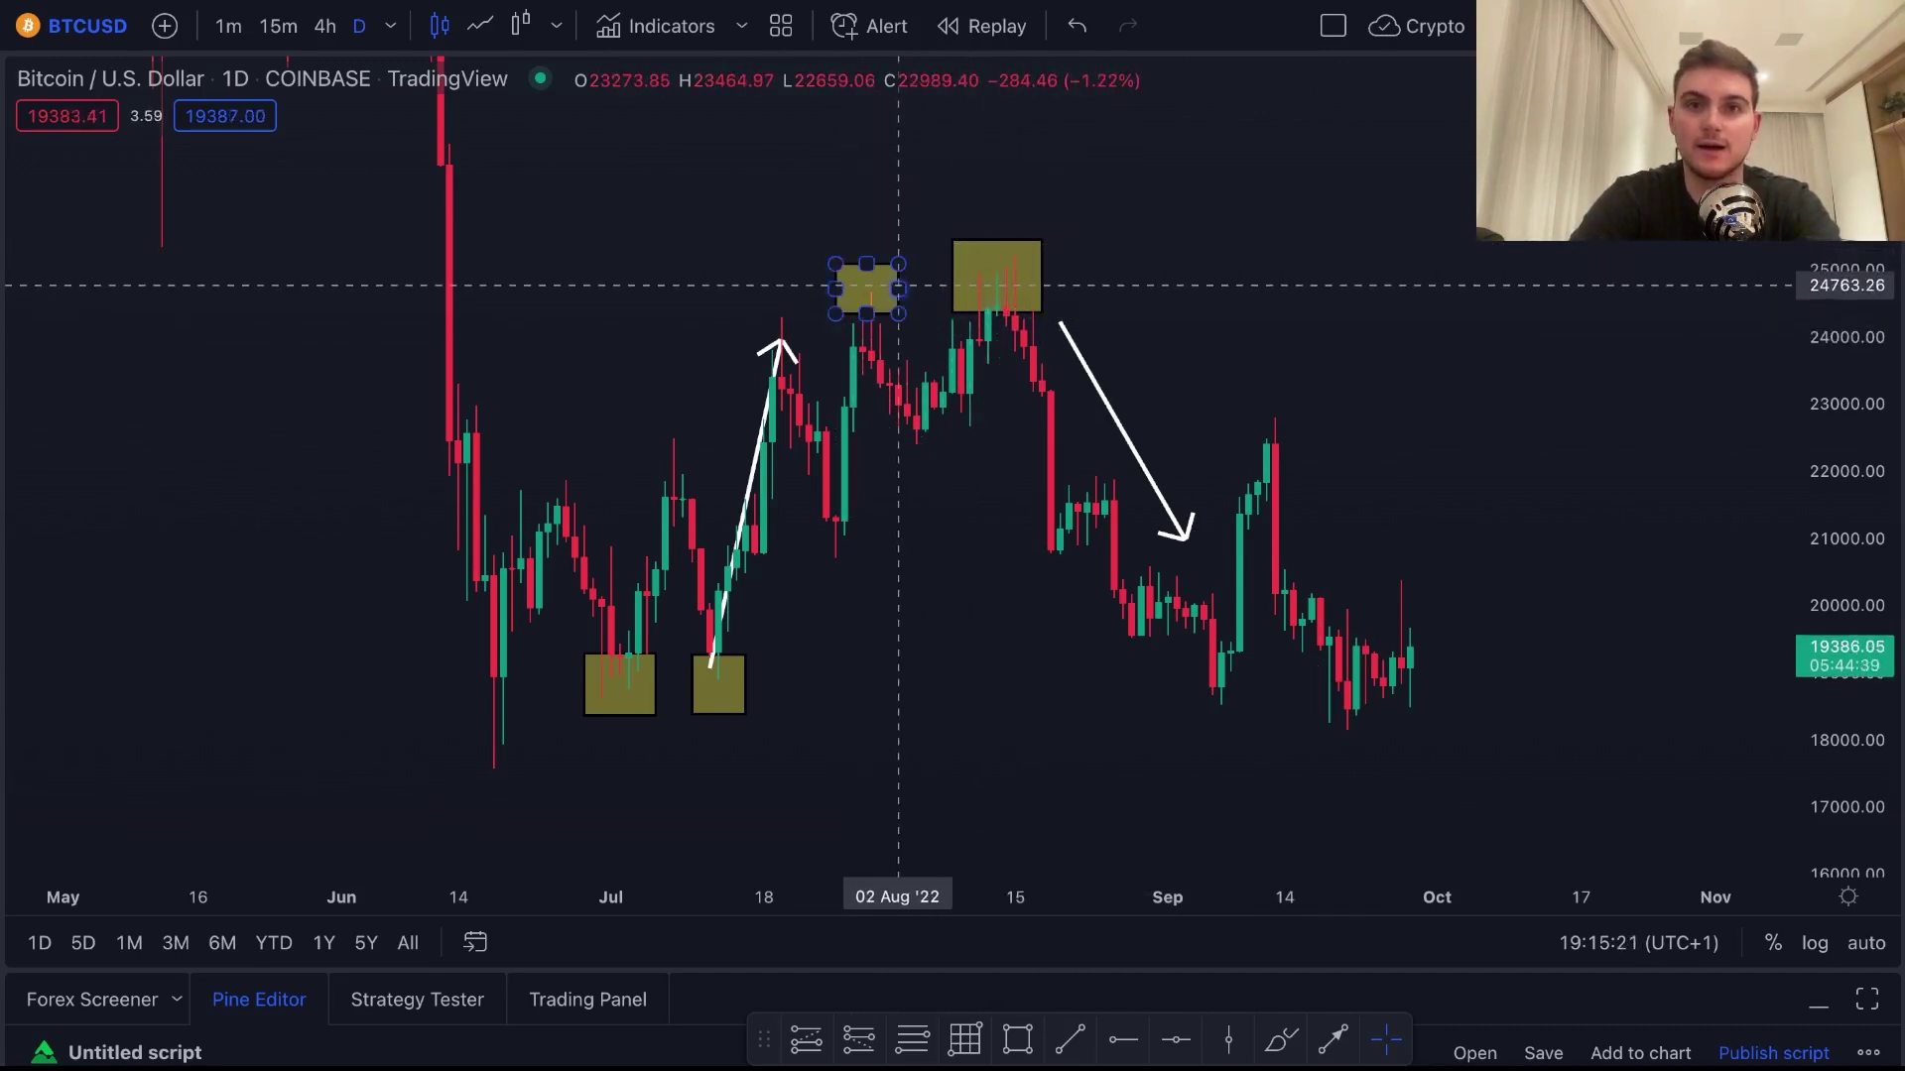
click(928, 280)
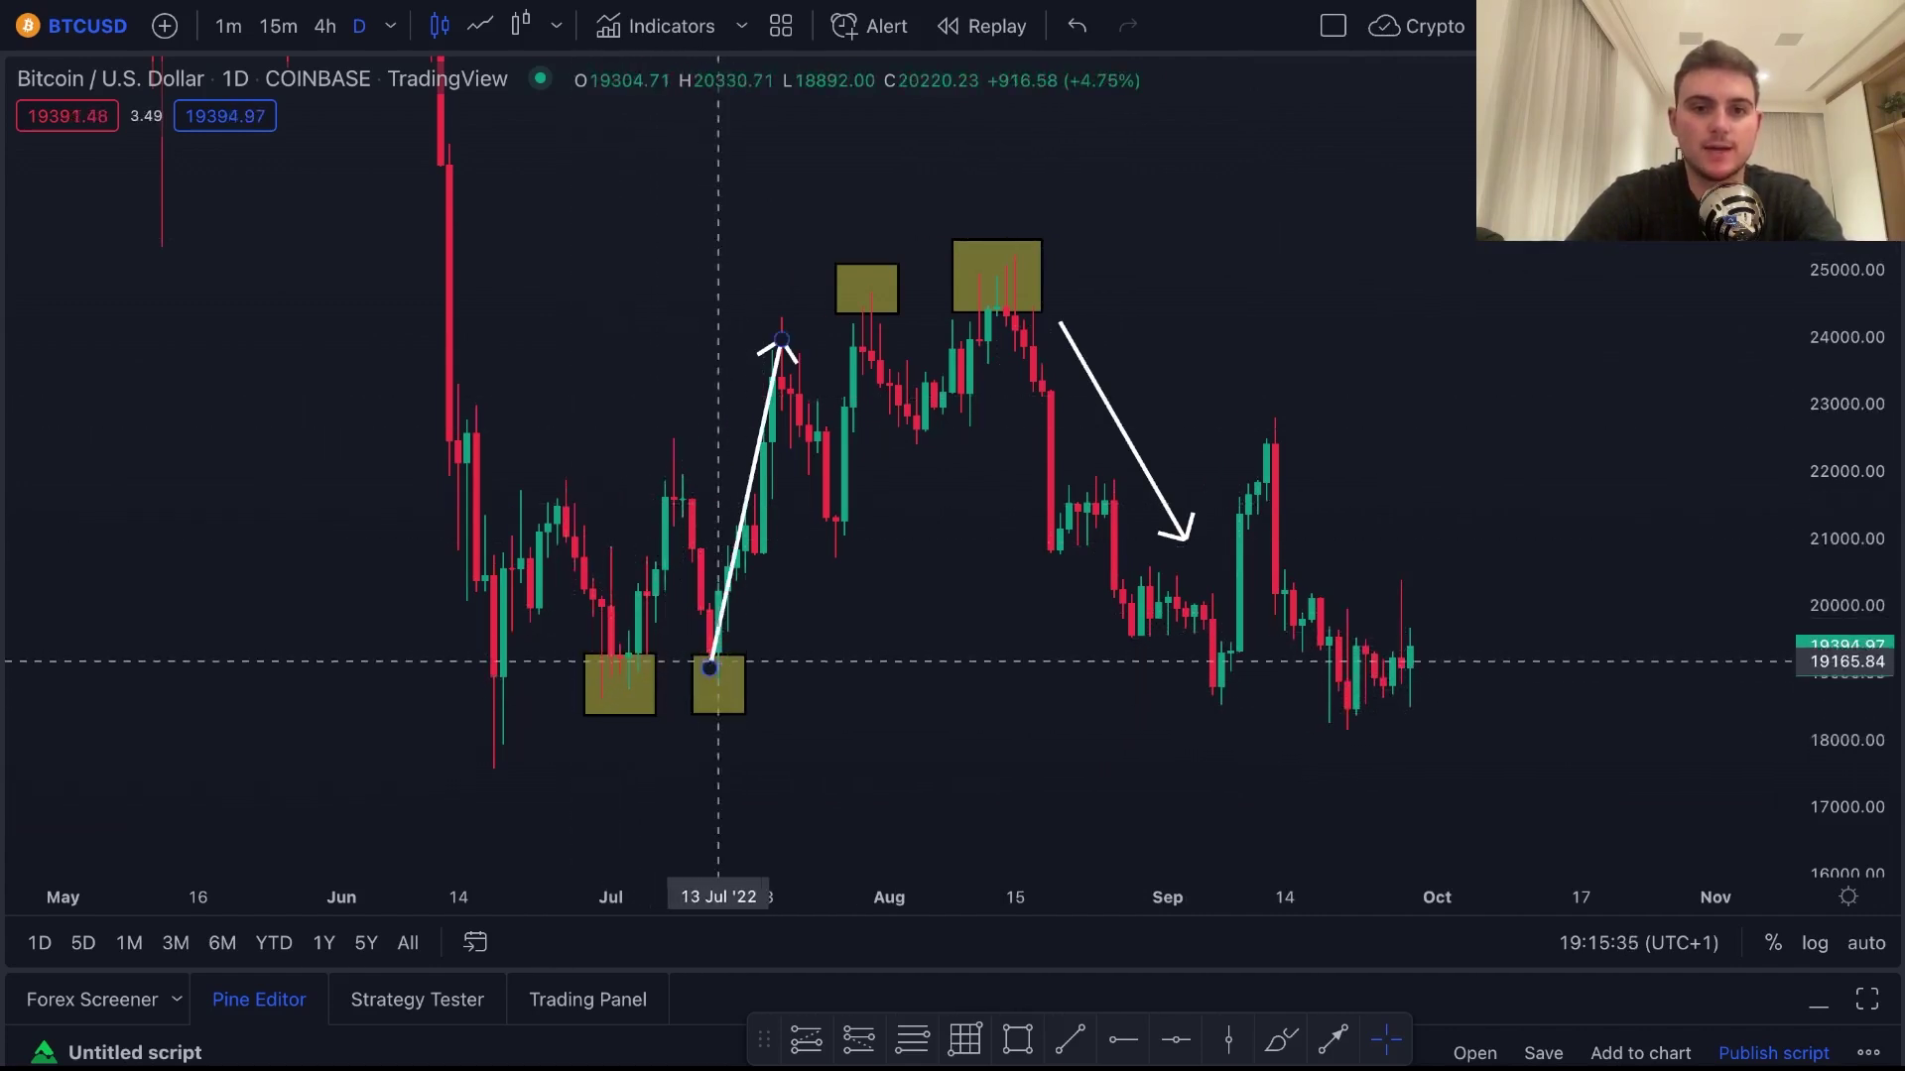
drag(927, 668, 992, 625)
click(1018, 1039)
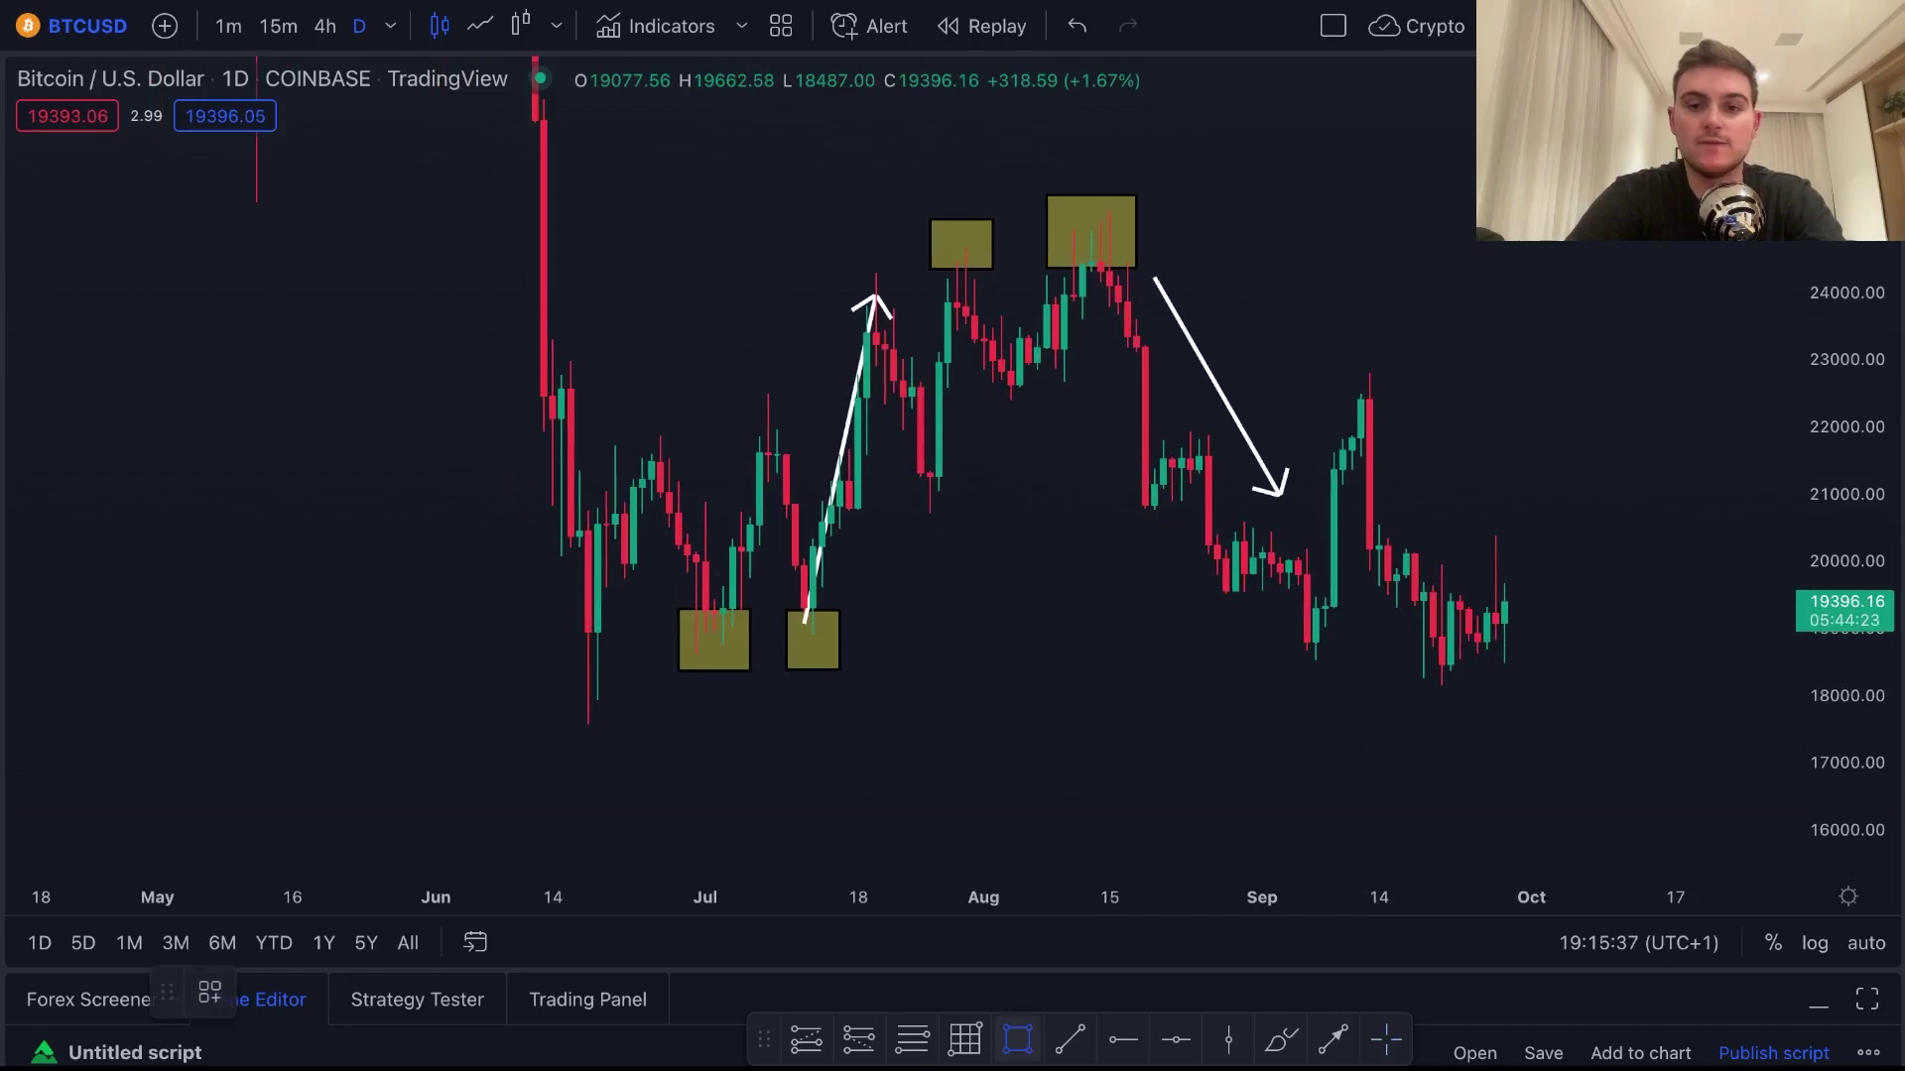
click(543, 621)
click(634, 730)
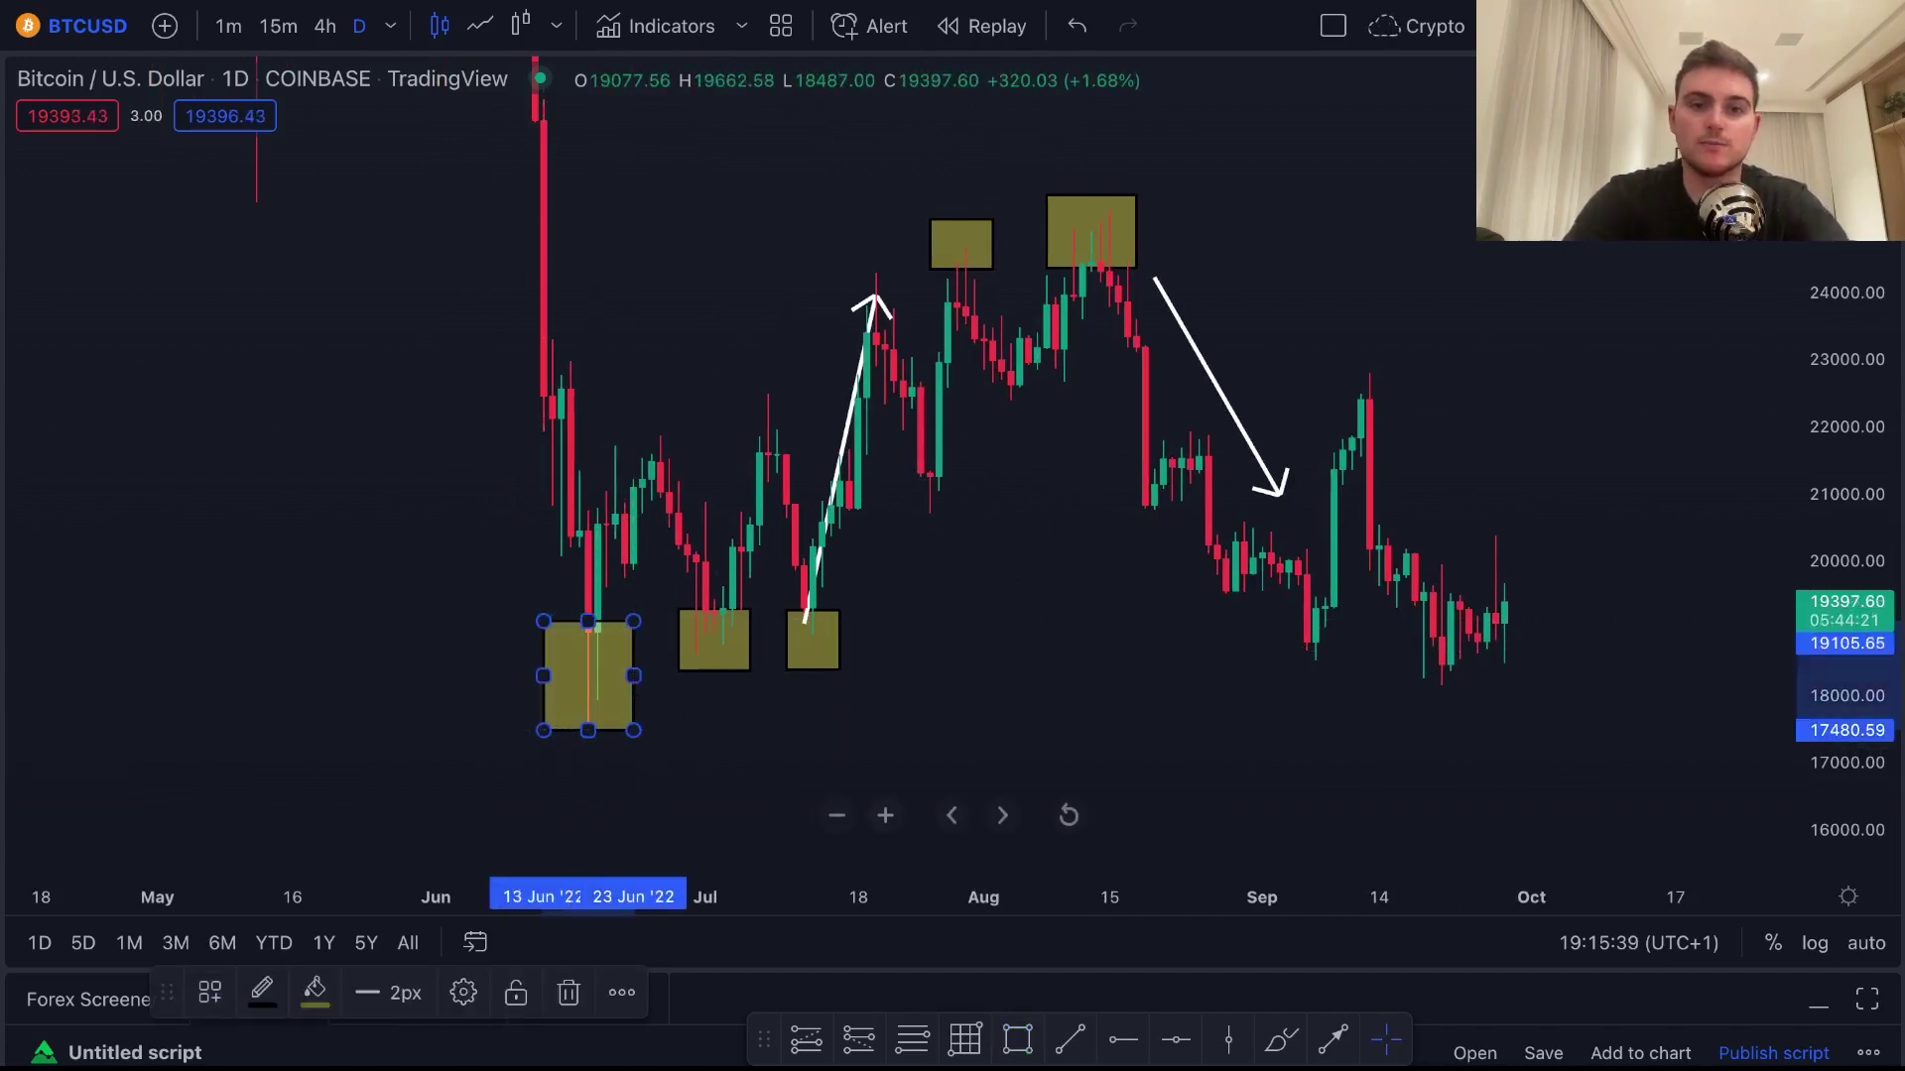
click(1019, 610)
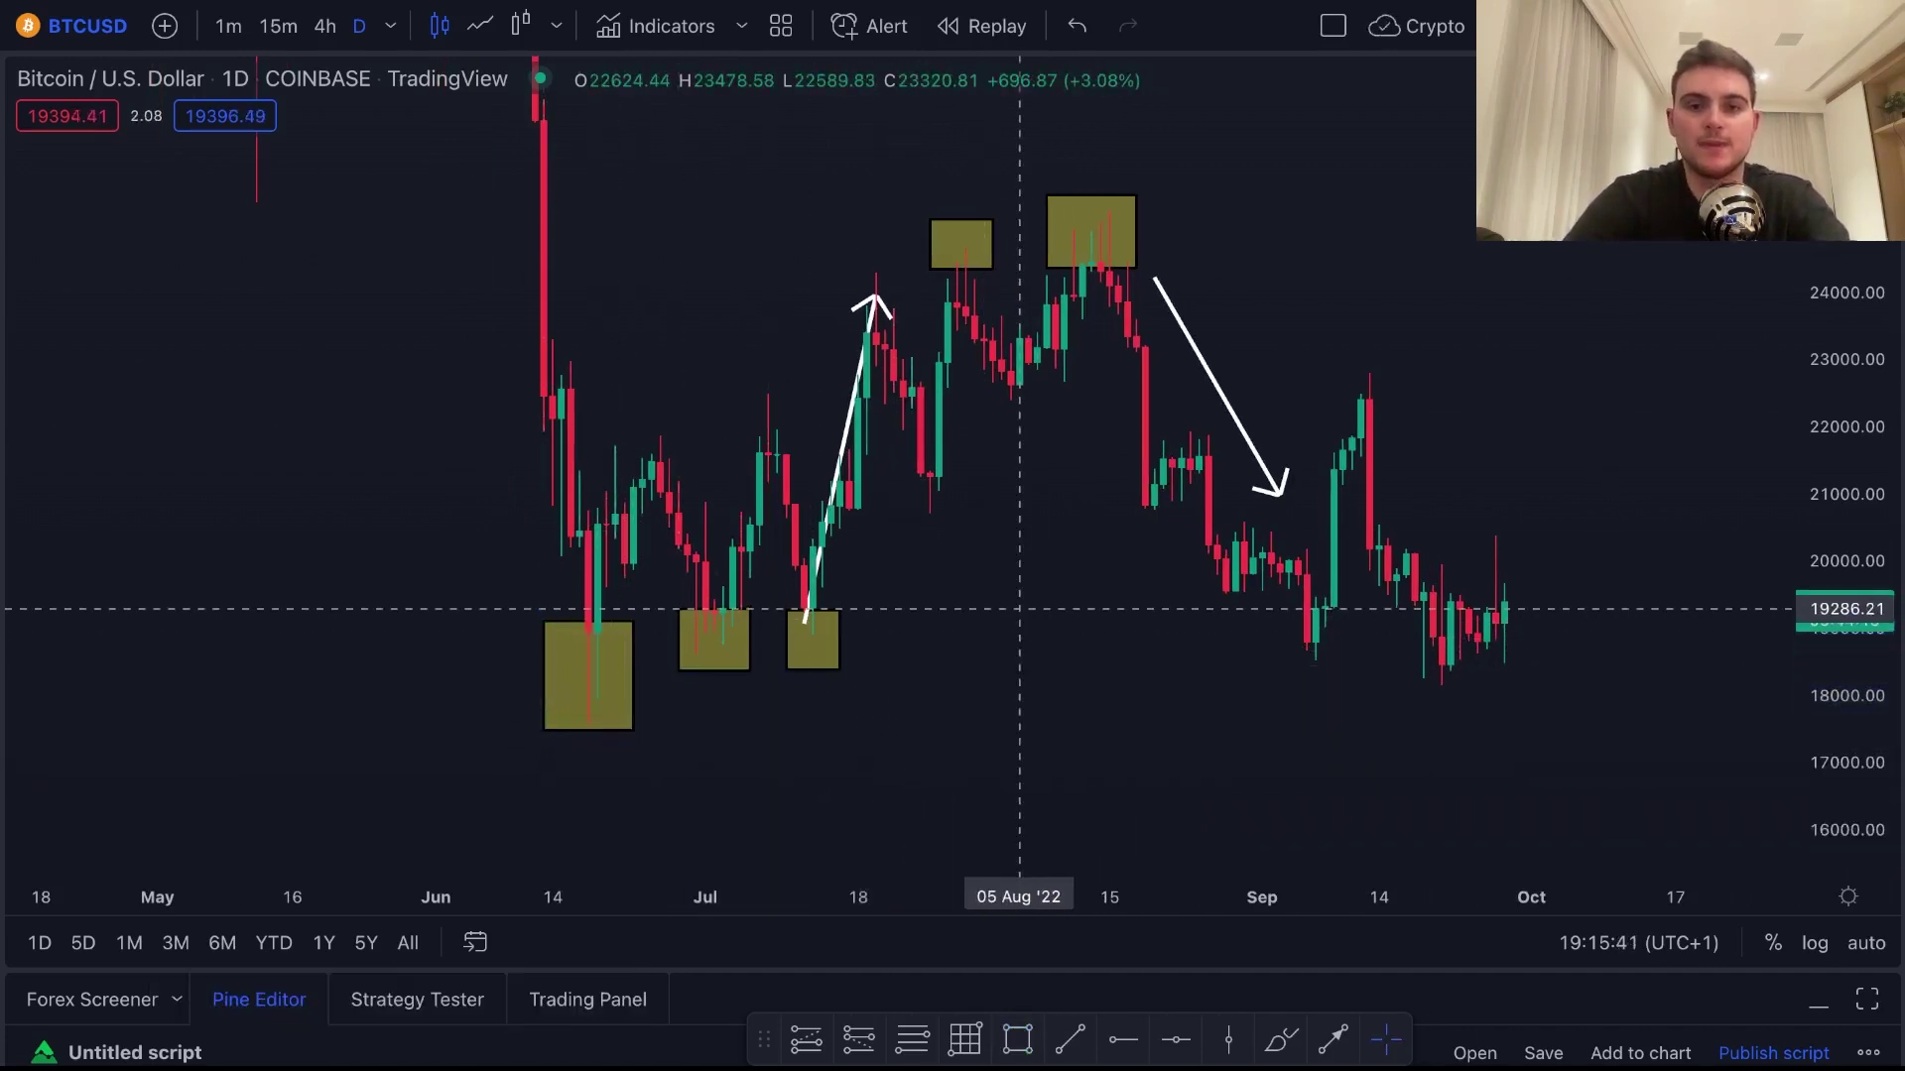
click(1018, 1039)
click(830, 276)
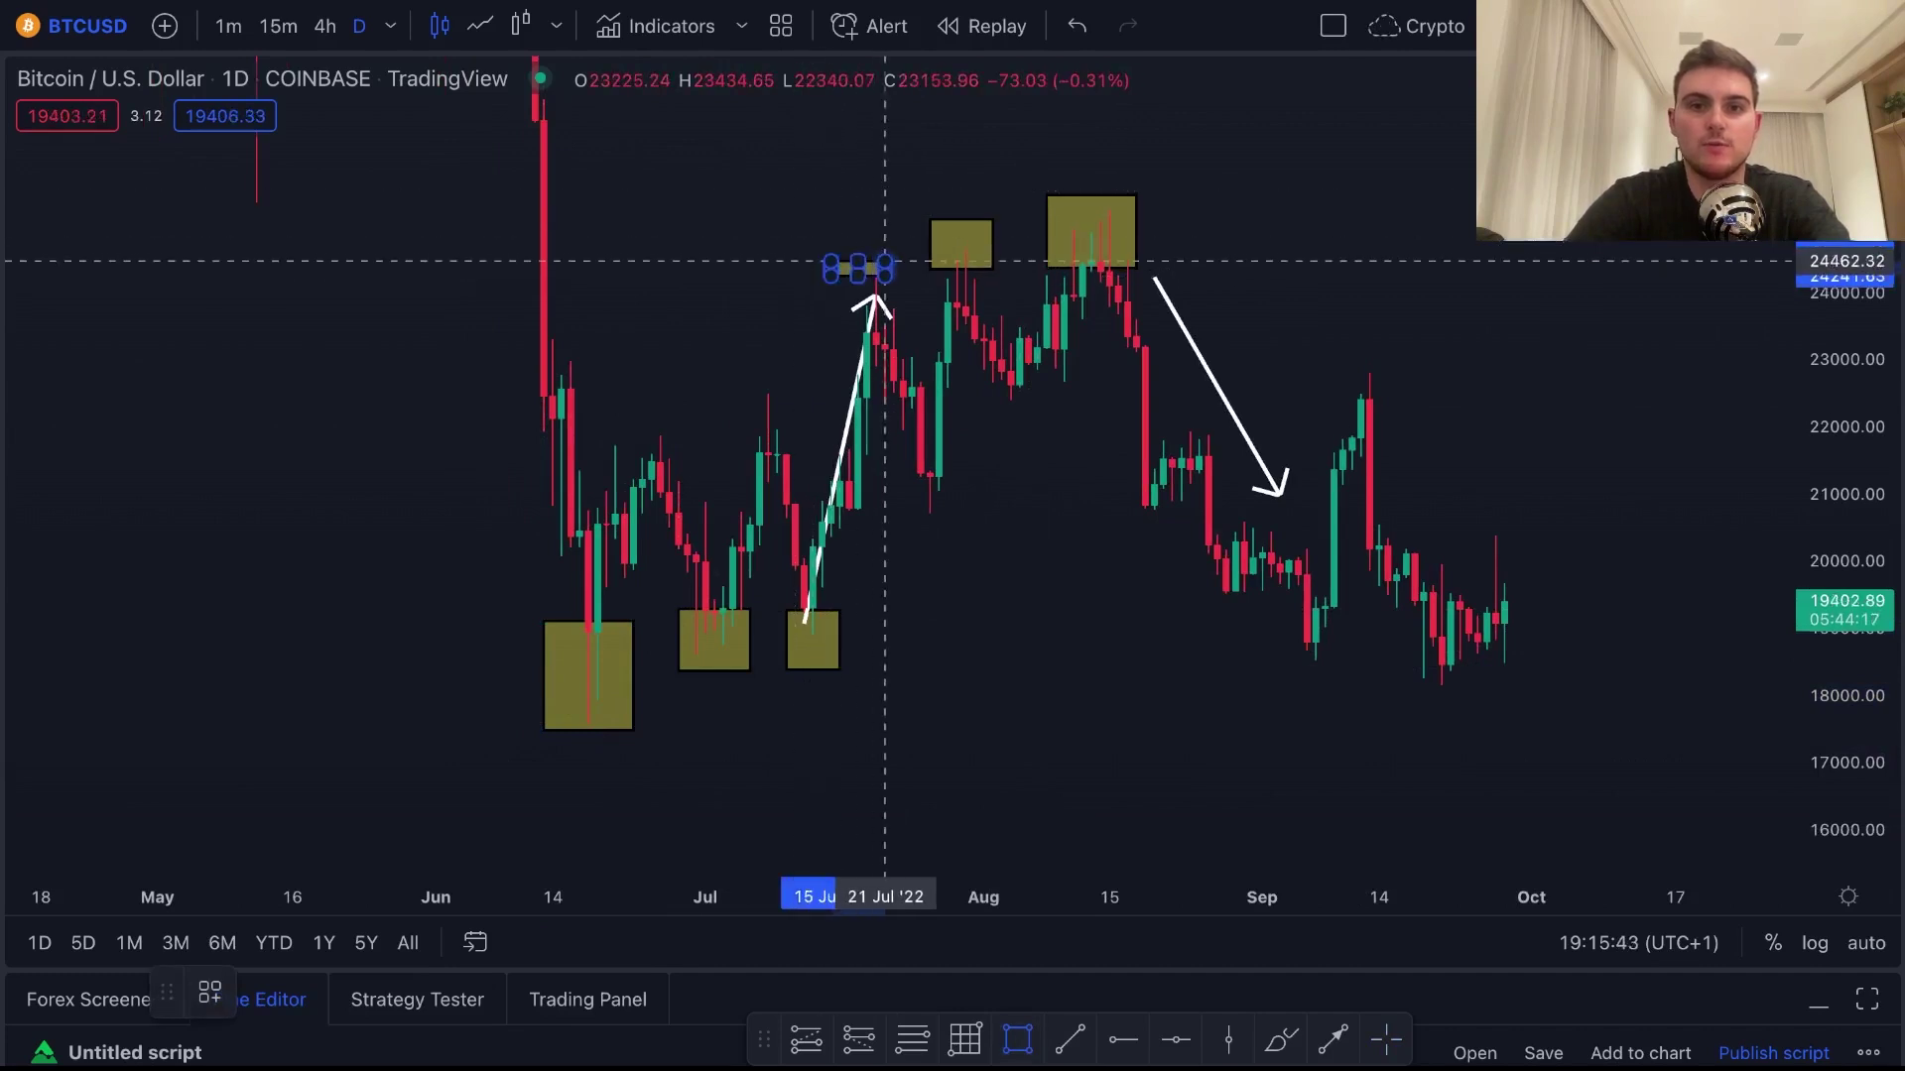
click(921, 323)
click(1034, 476)
click(894, 301)
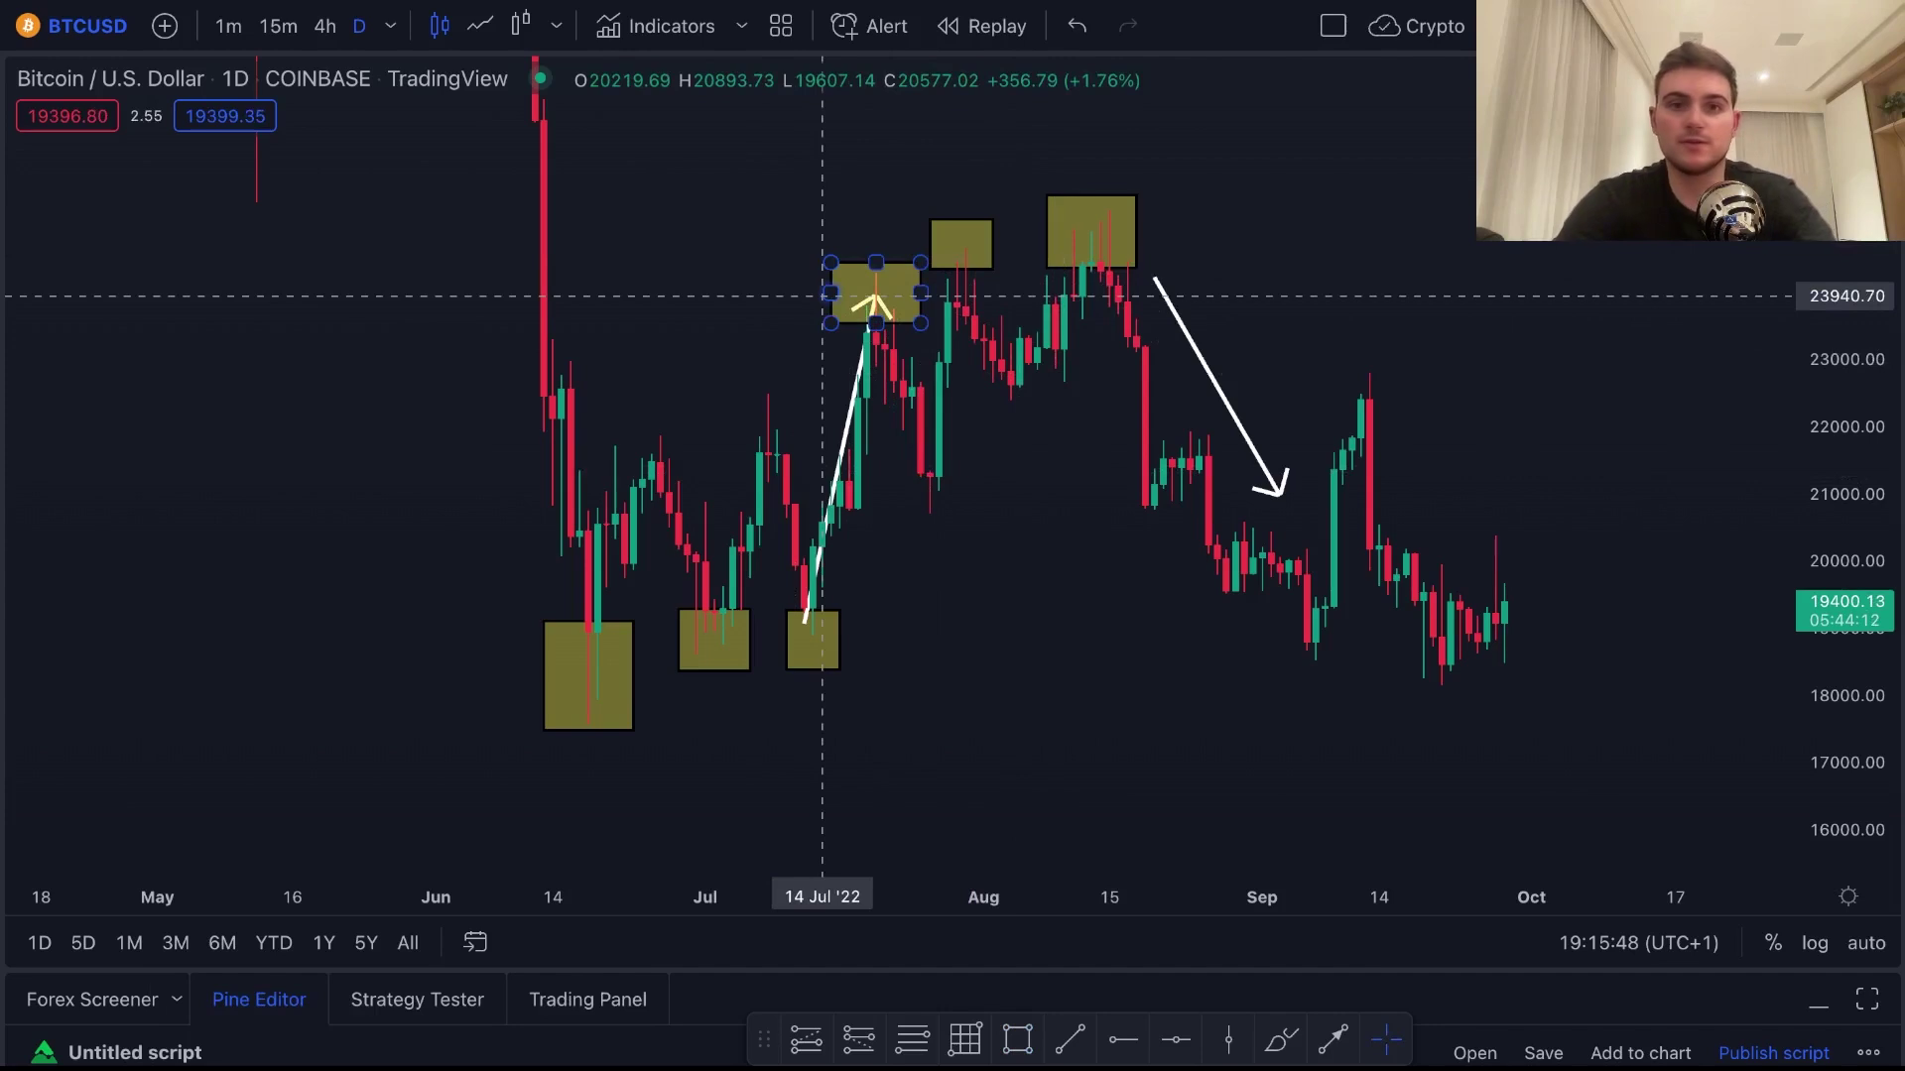
key(Delete)
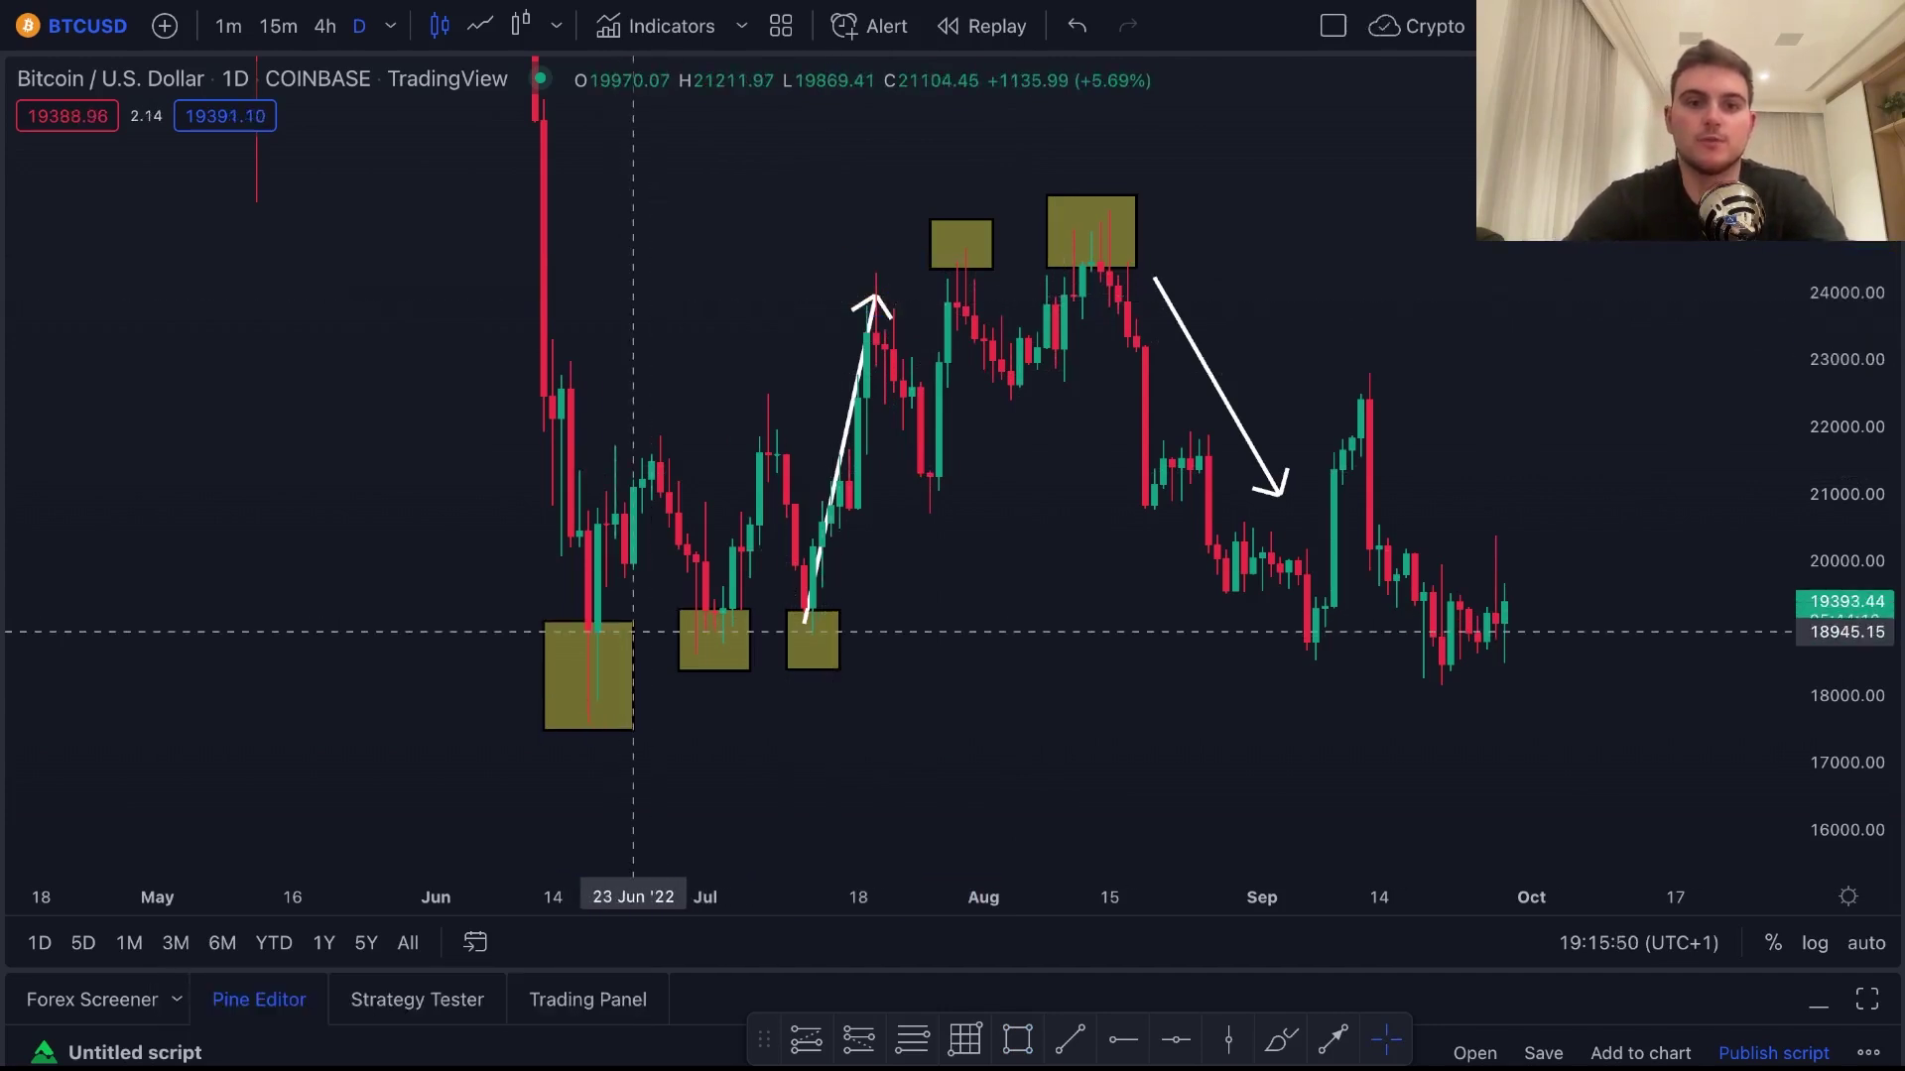
click(596, 645)
key(Delete)
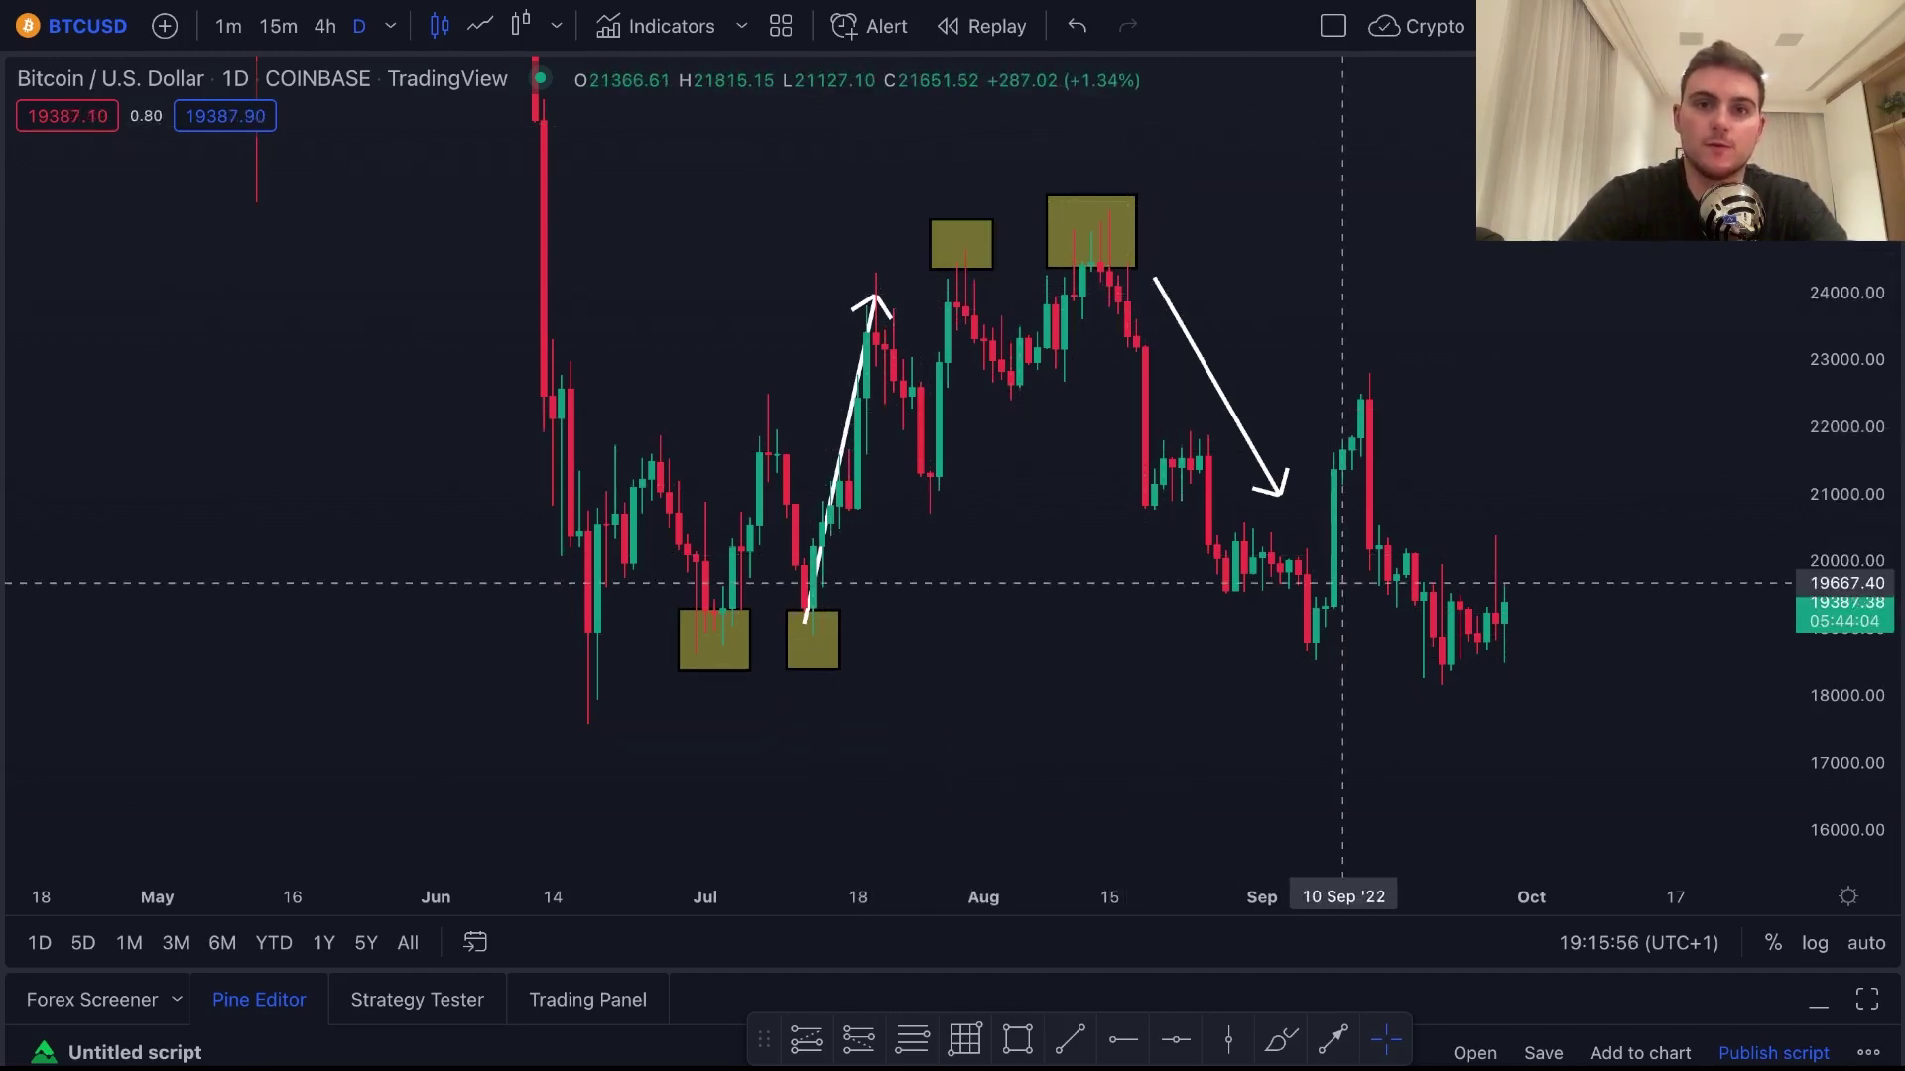
Box the early-May and early-June highs near 32,000 with rectangles
drag(1098, 583, 1303, 564)
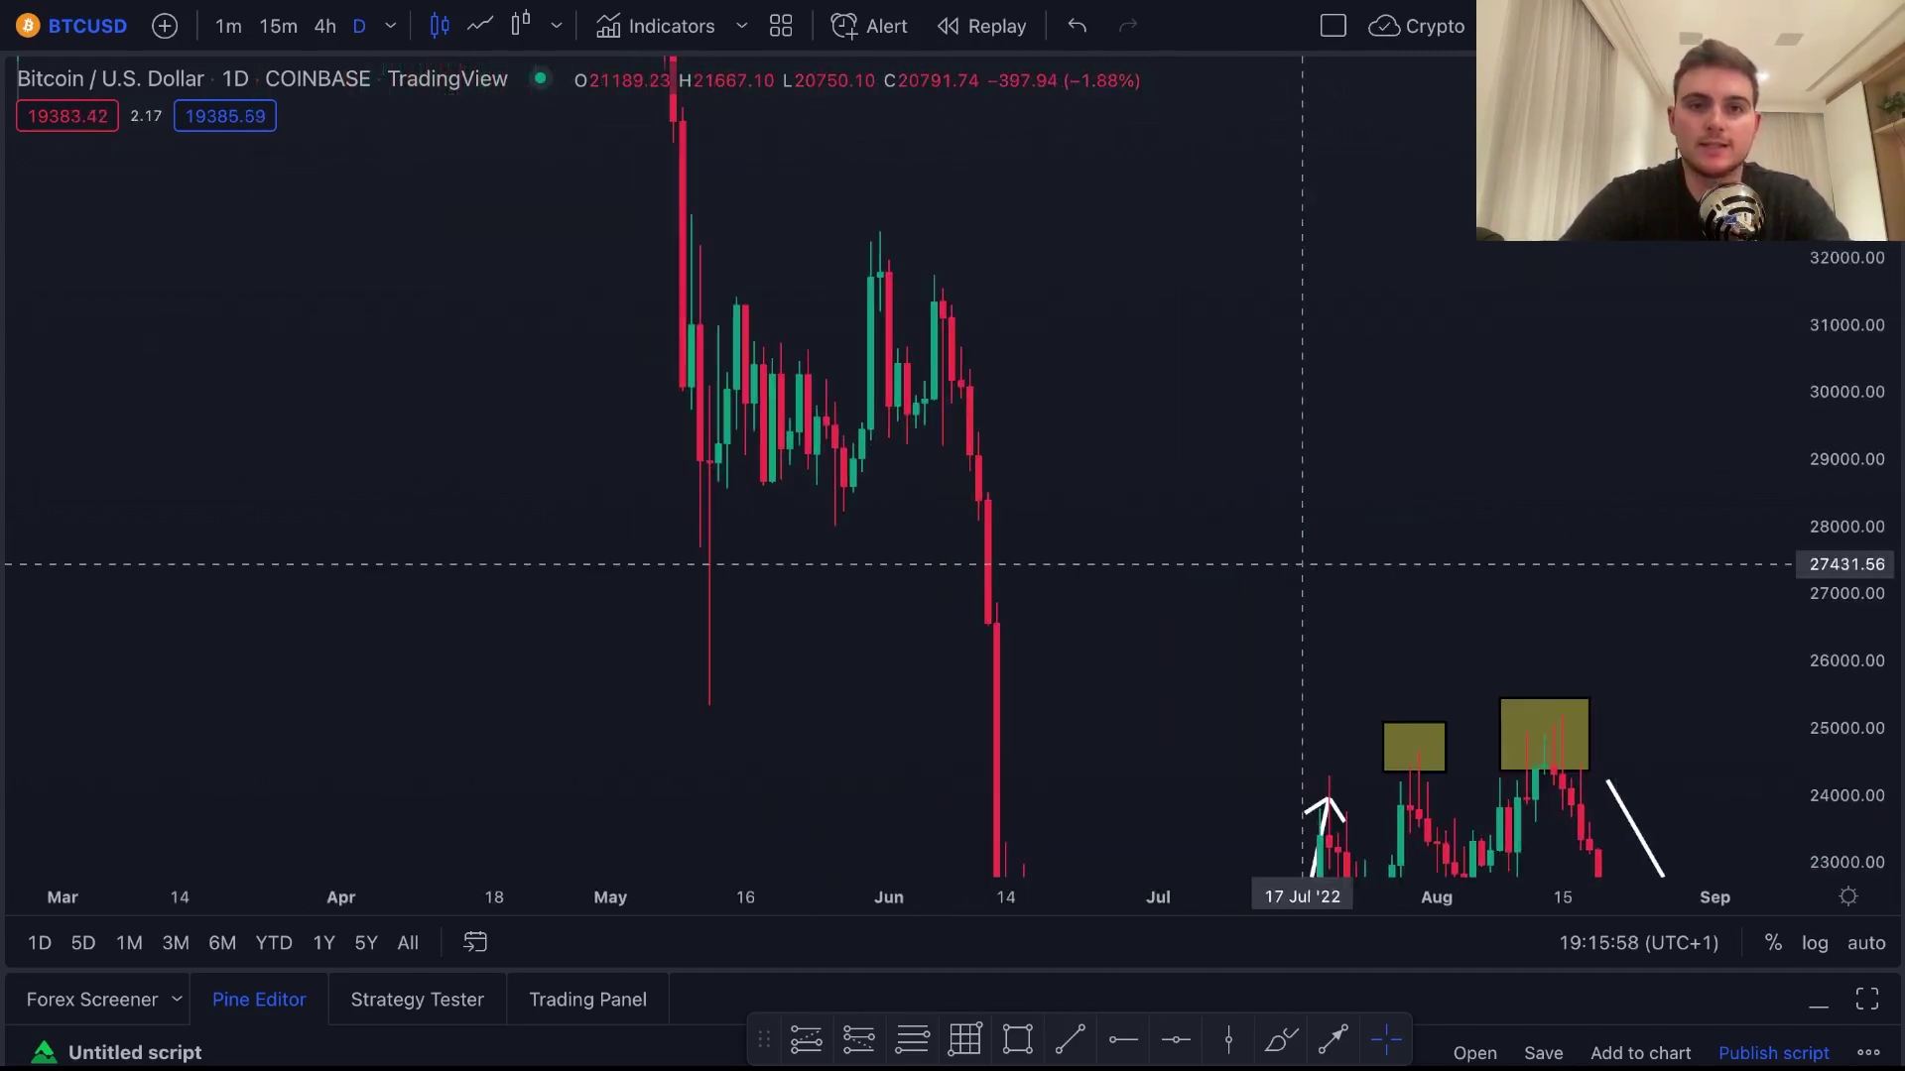
click(1018, 1039)
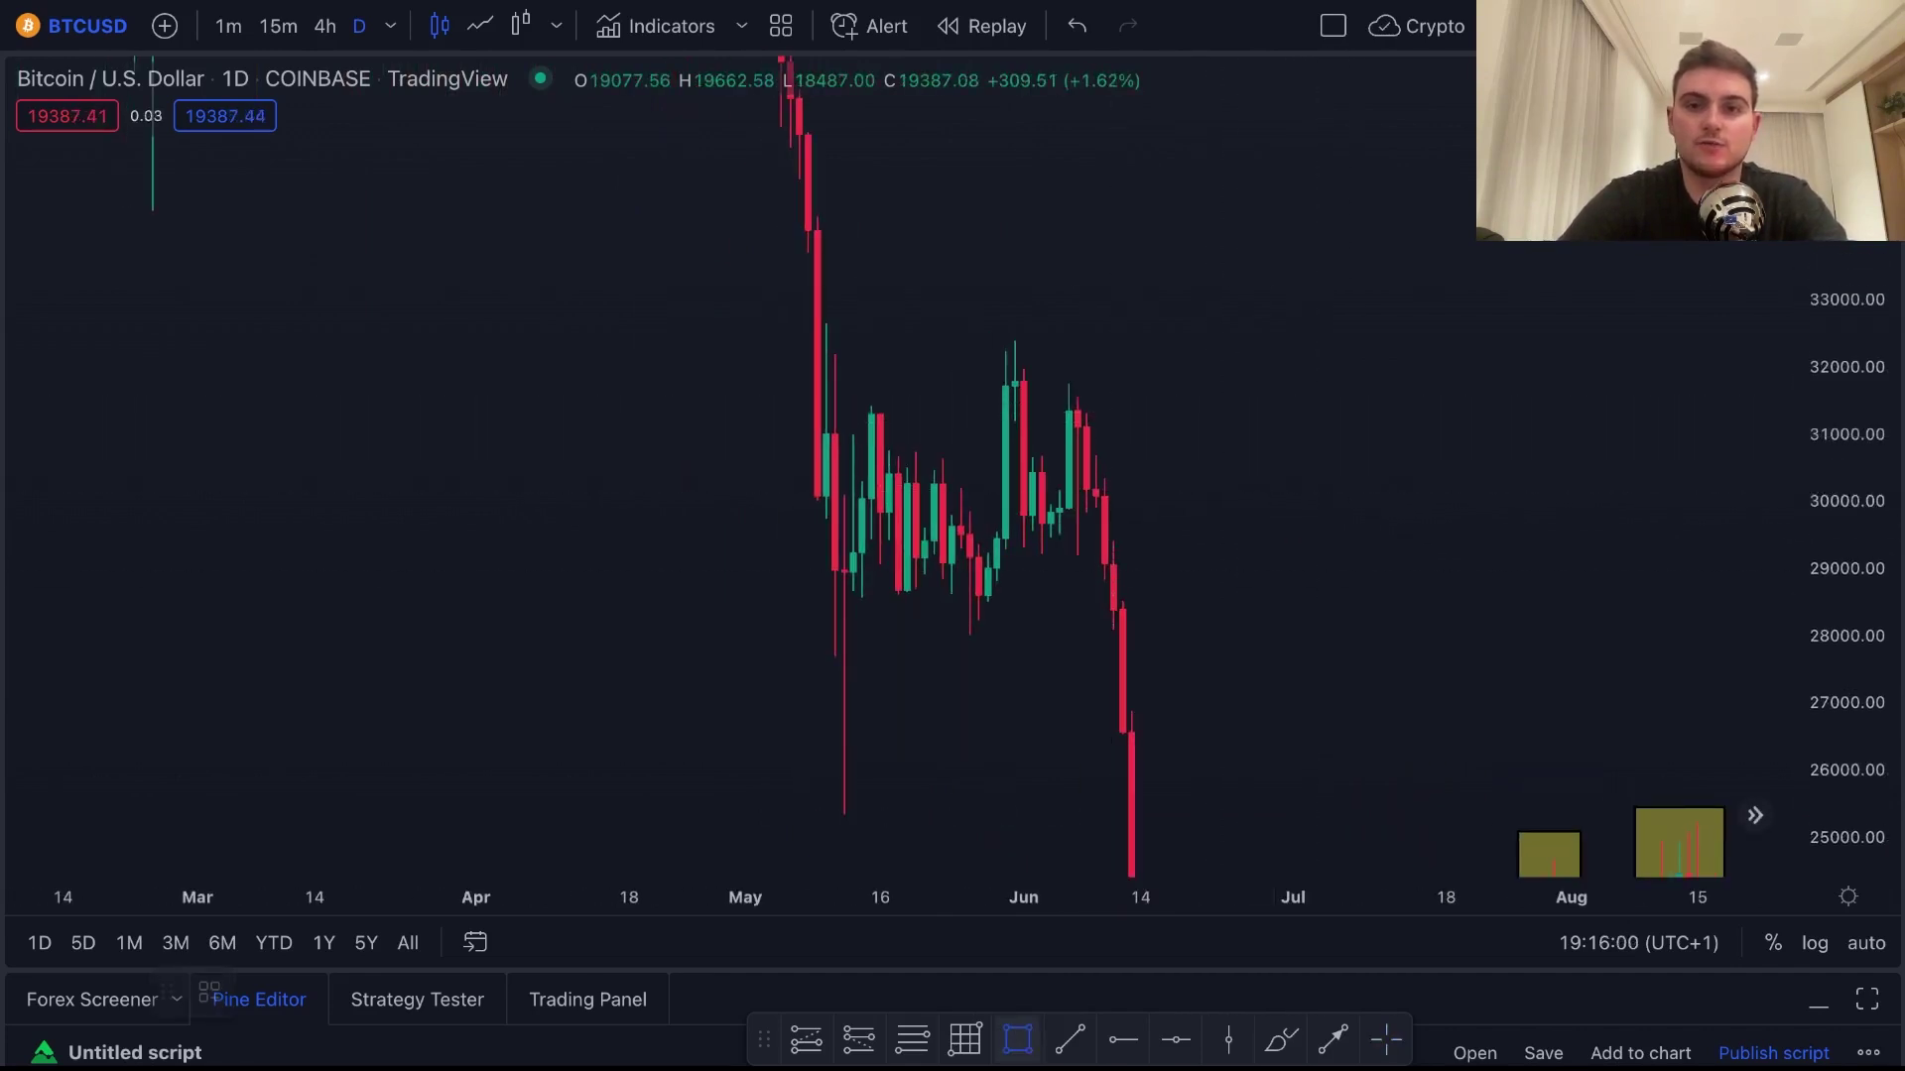
drag(816, 318, 853, 397)
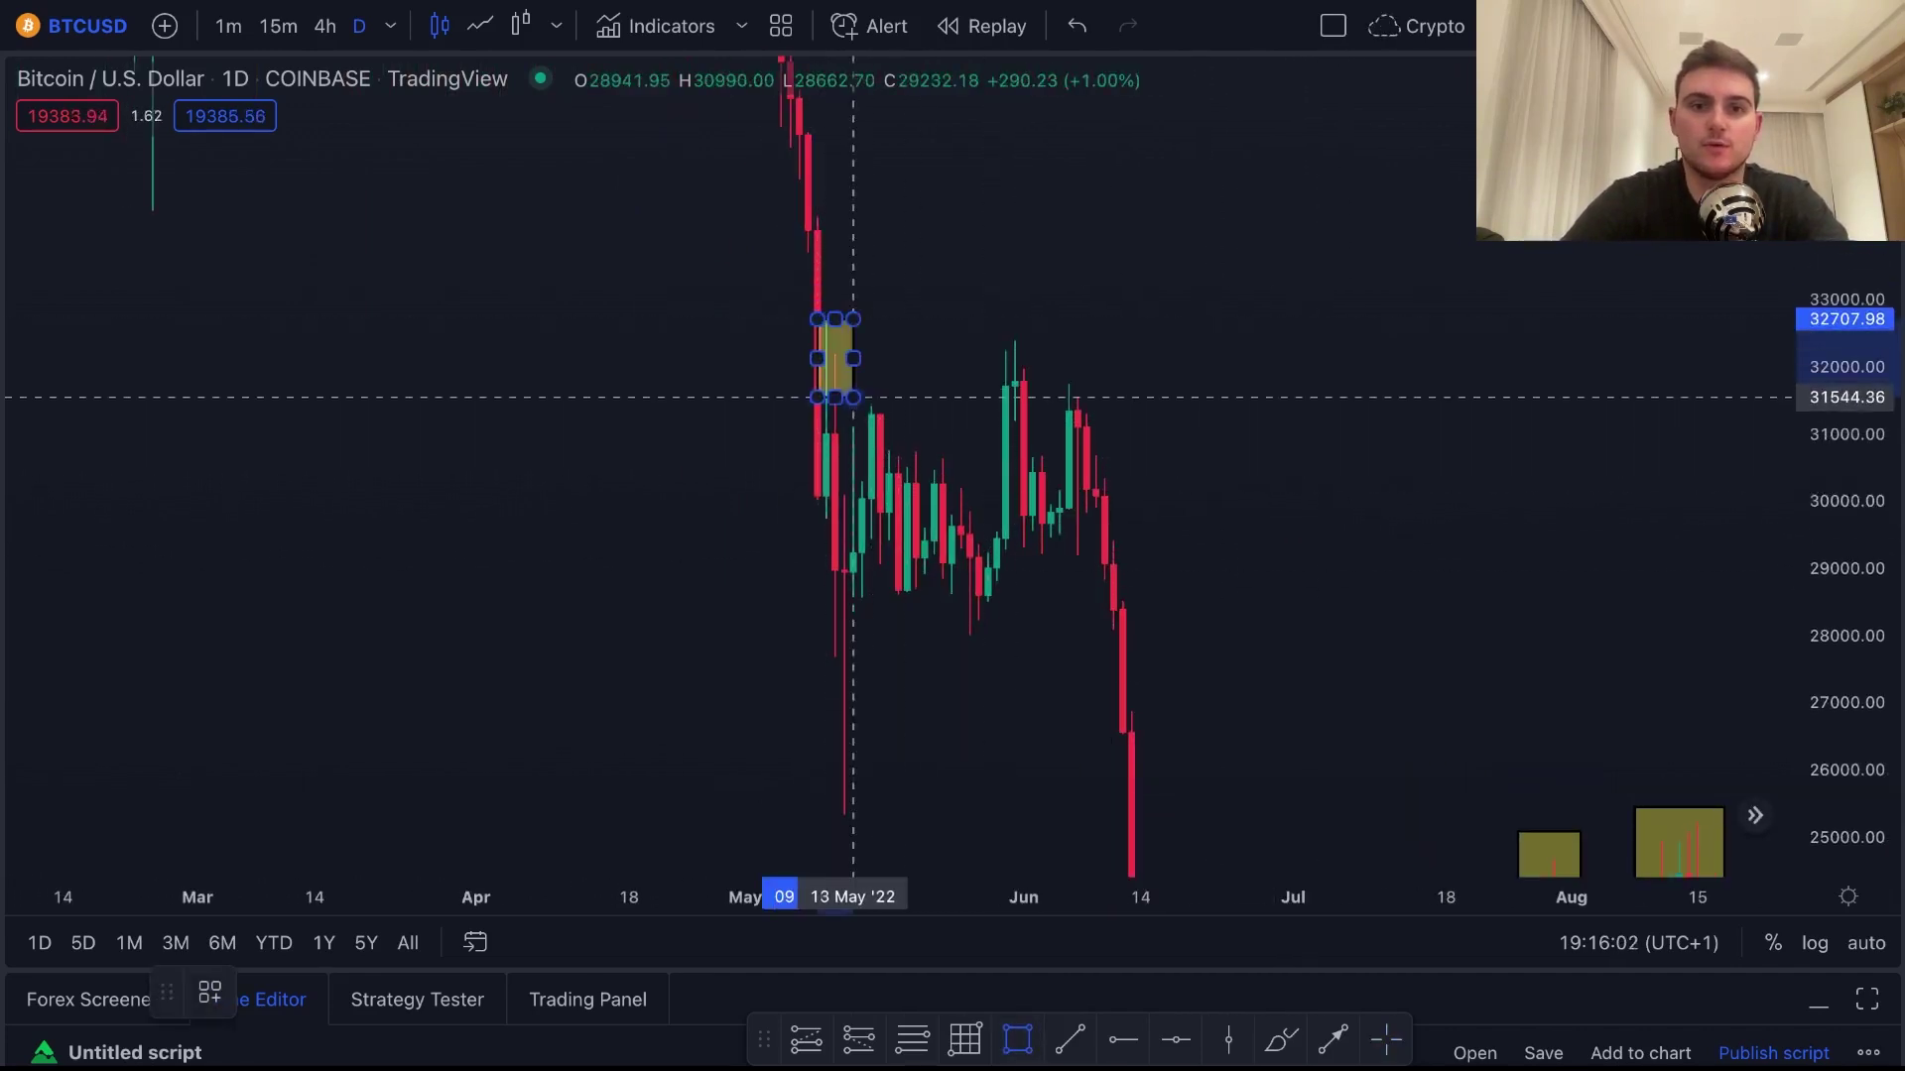
key(Escape)
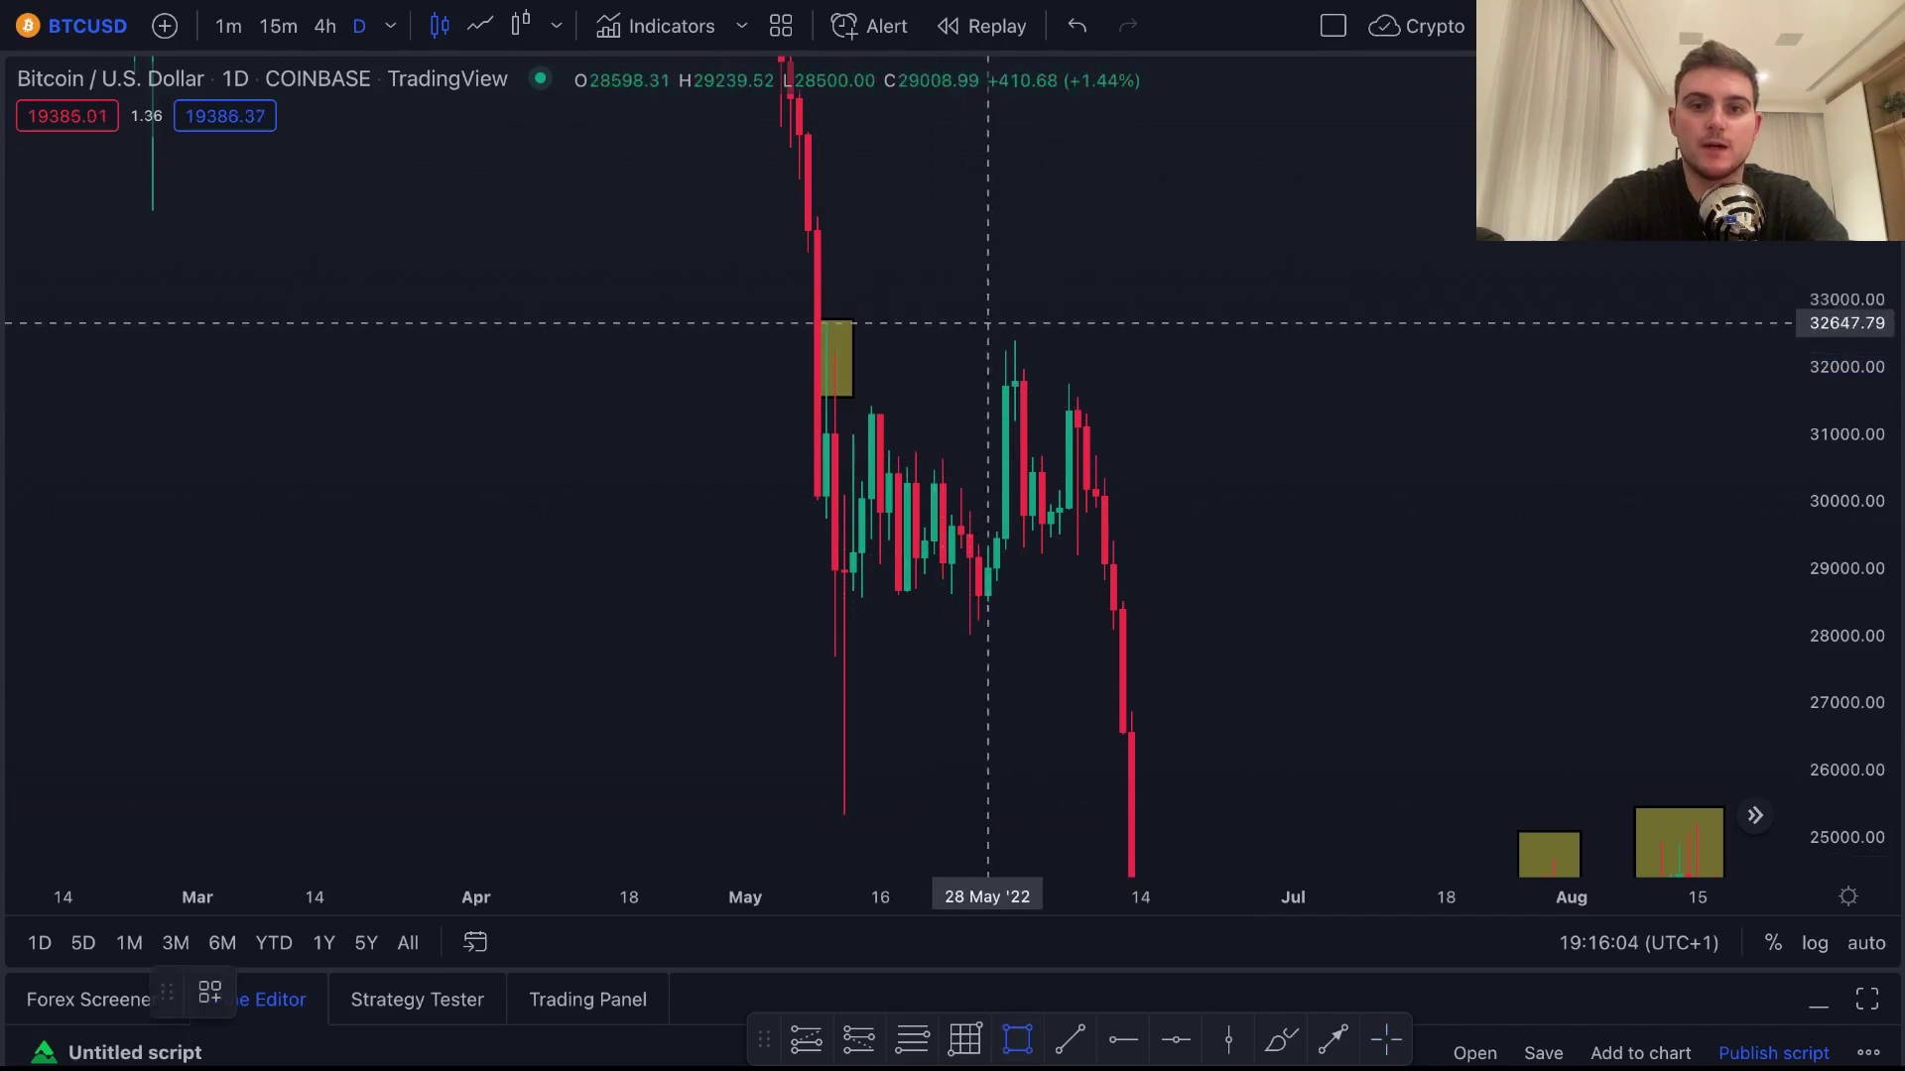
drag(987, 322, 1031, 392)
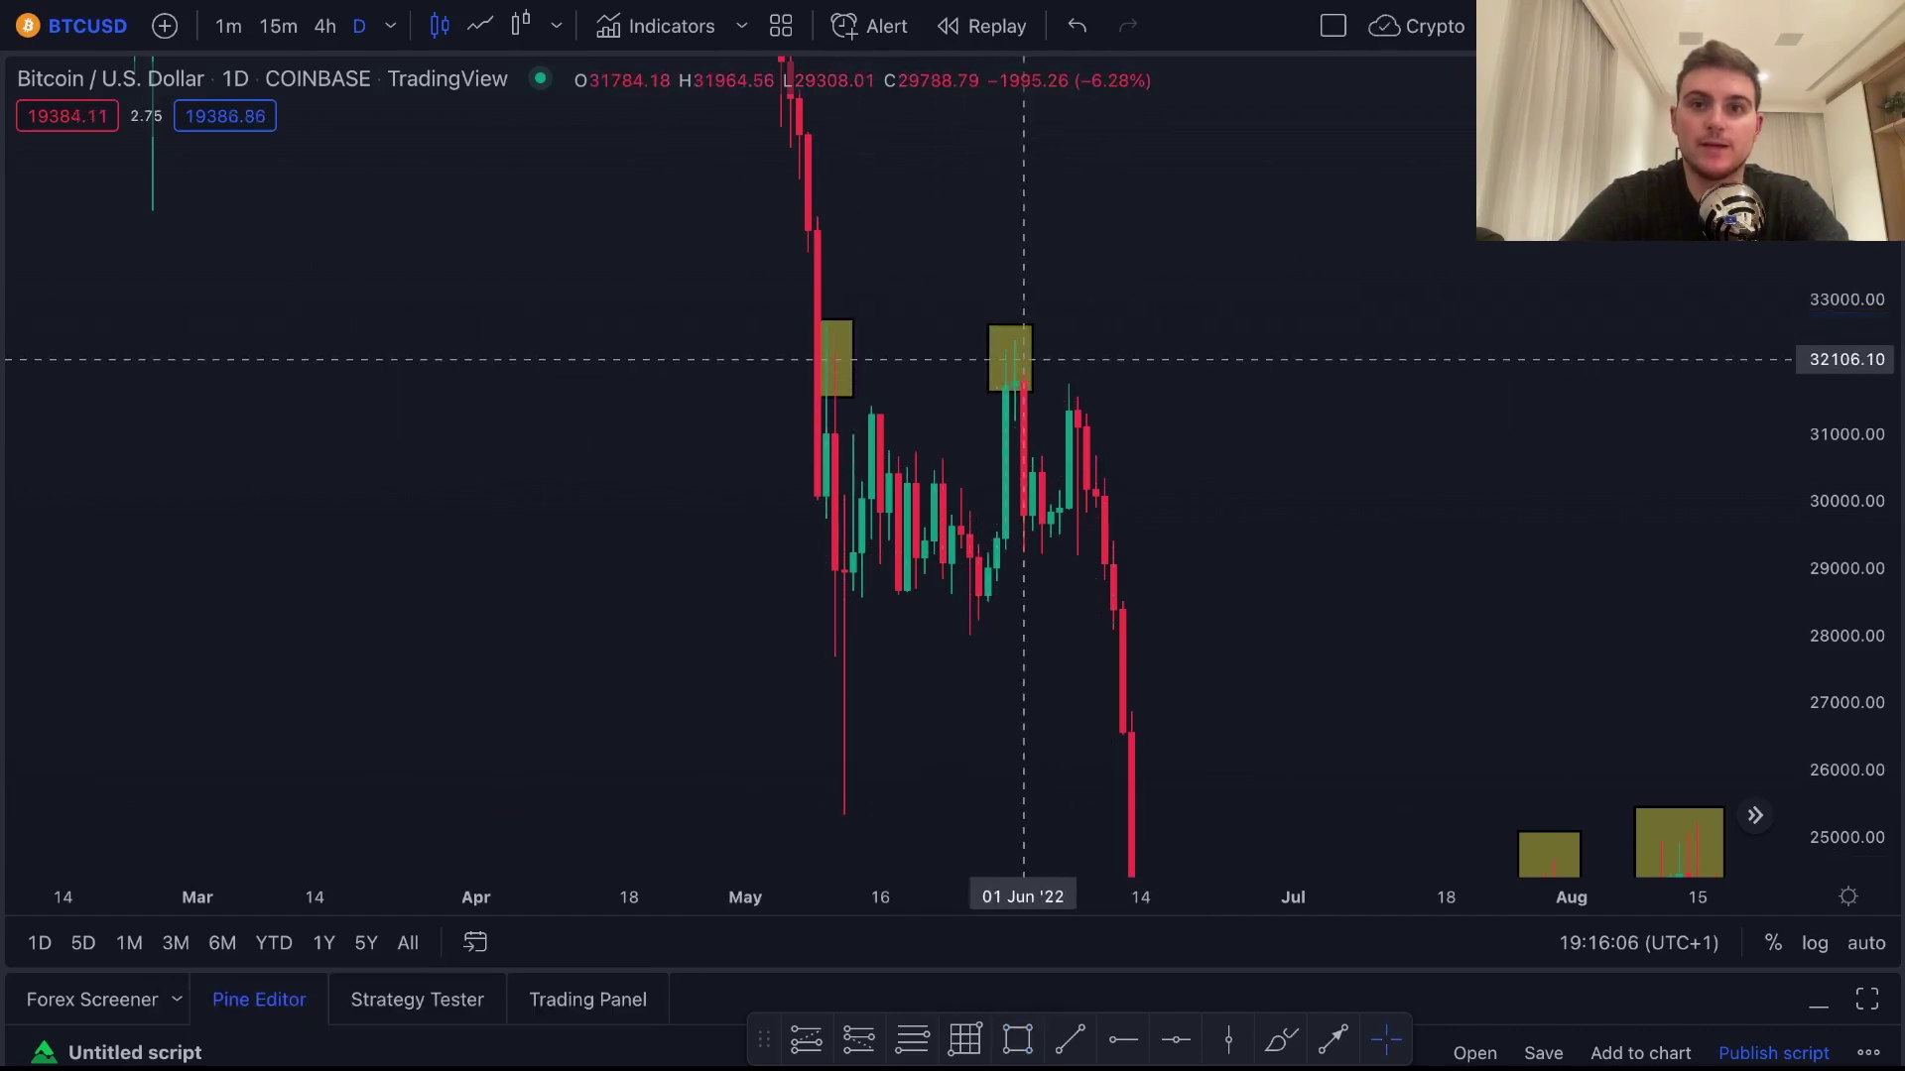
Box the early-February and early-March 2022 peaks near 45,000–46,000 with rectangles
drag(1115, 515, 1560, 465)
mouse_move(548, 257)
mouse_down()
mouse_move(640, 333)
mouse_move(687, 438)
mouse_up()
key(alt+shift+r)
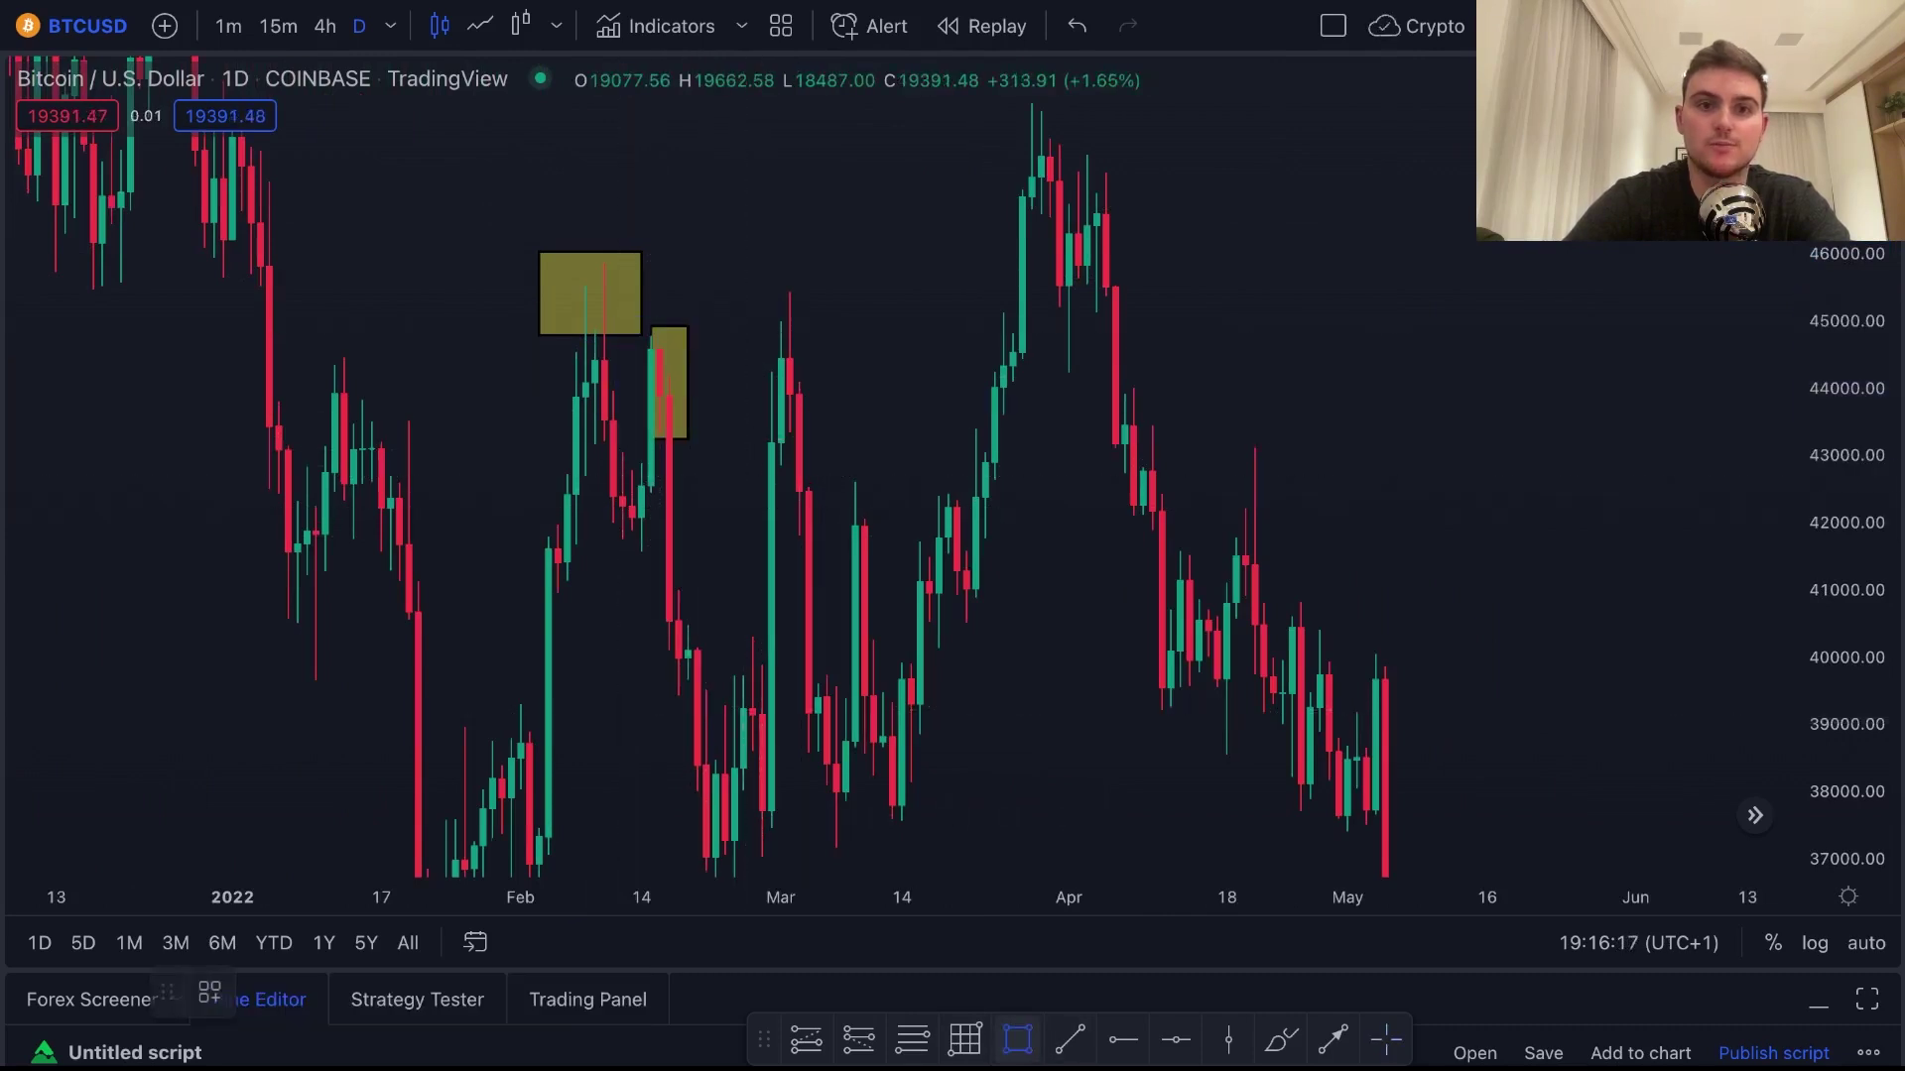
drag(734, 279, 839, 350)
scroll(1021, 526, down, 3)
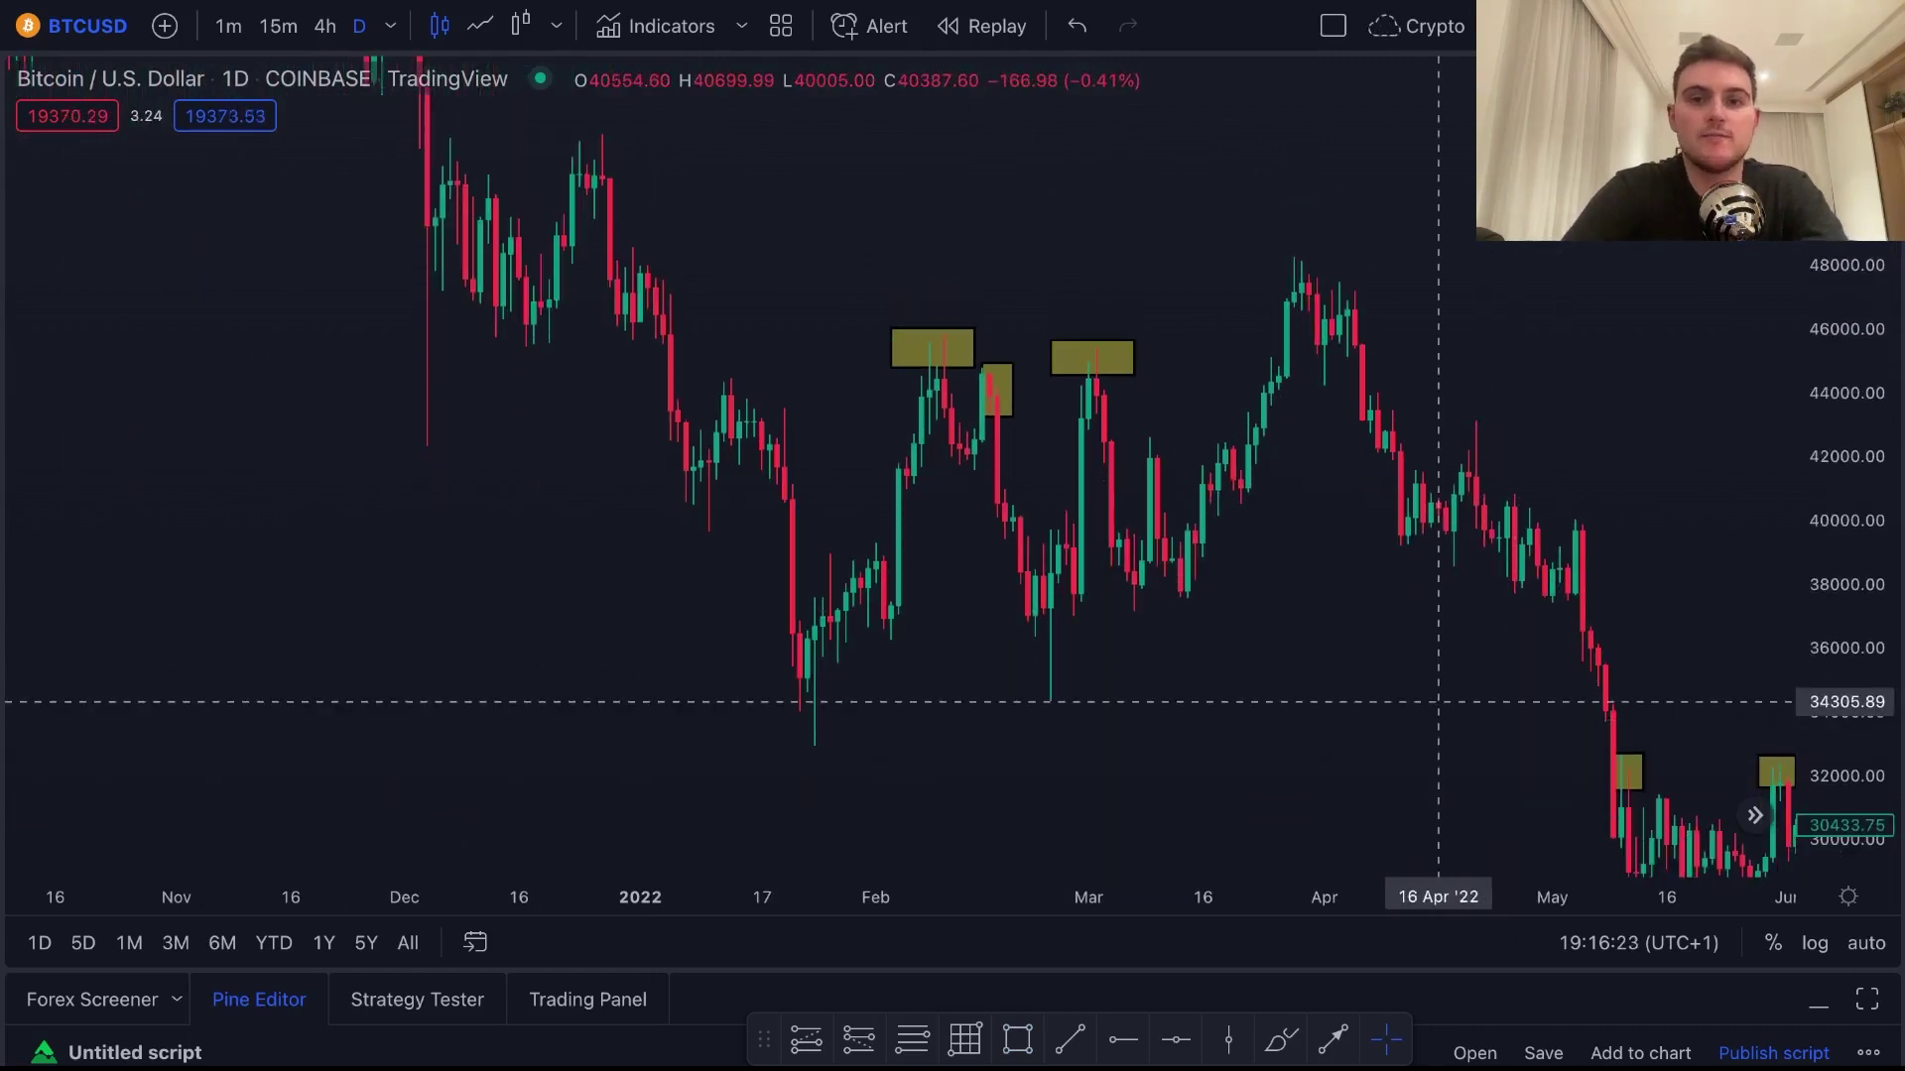
scroll(1439, 701, right, 5)
scroll(1459, 595, down, 3)
Draw one large box over both February–March peaks, then delete it
scroll(1473, 533, up, 3)
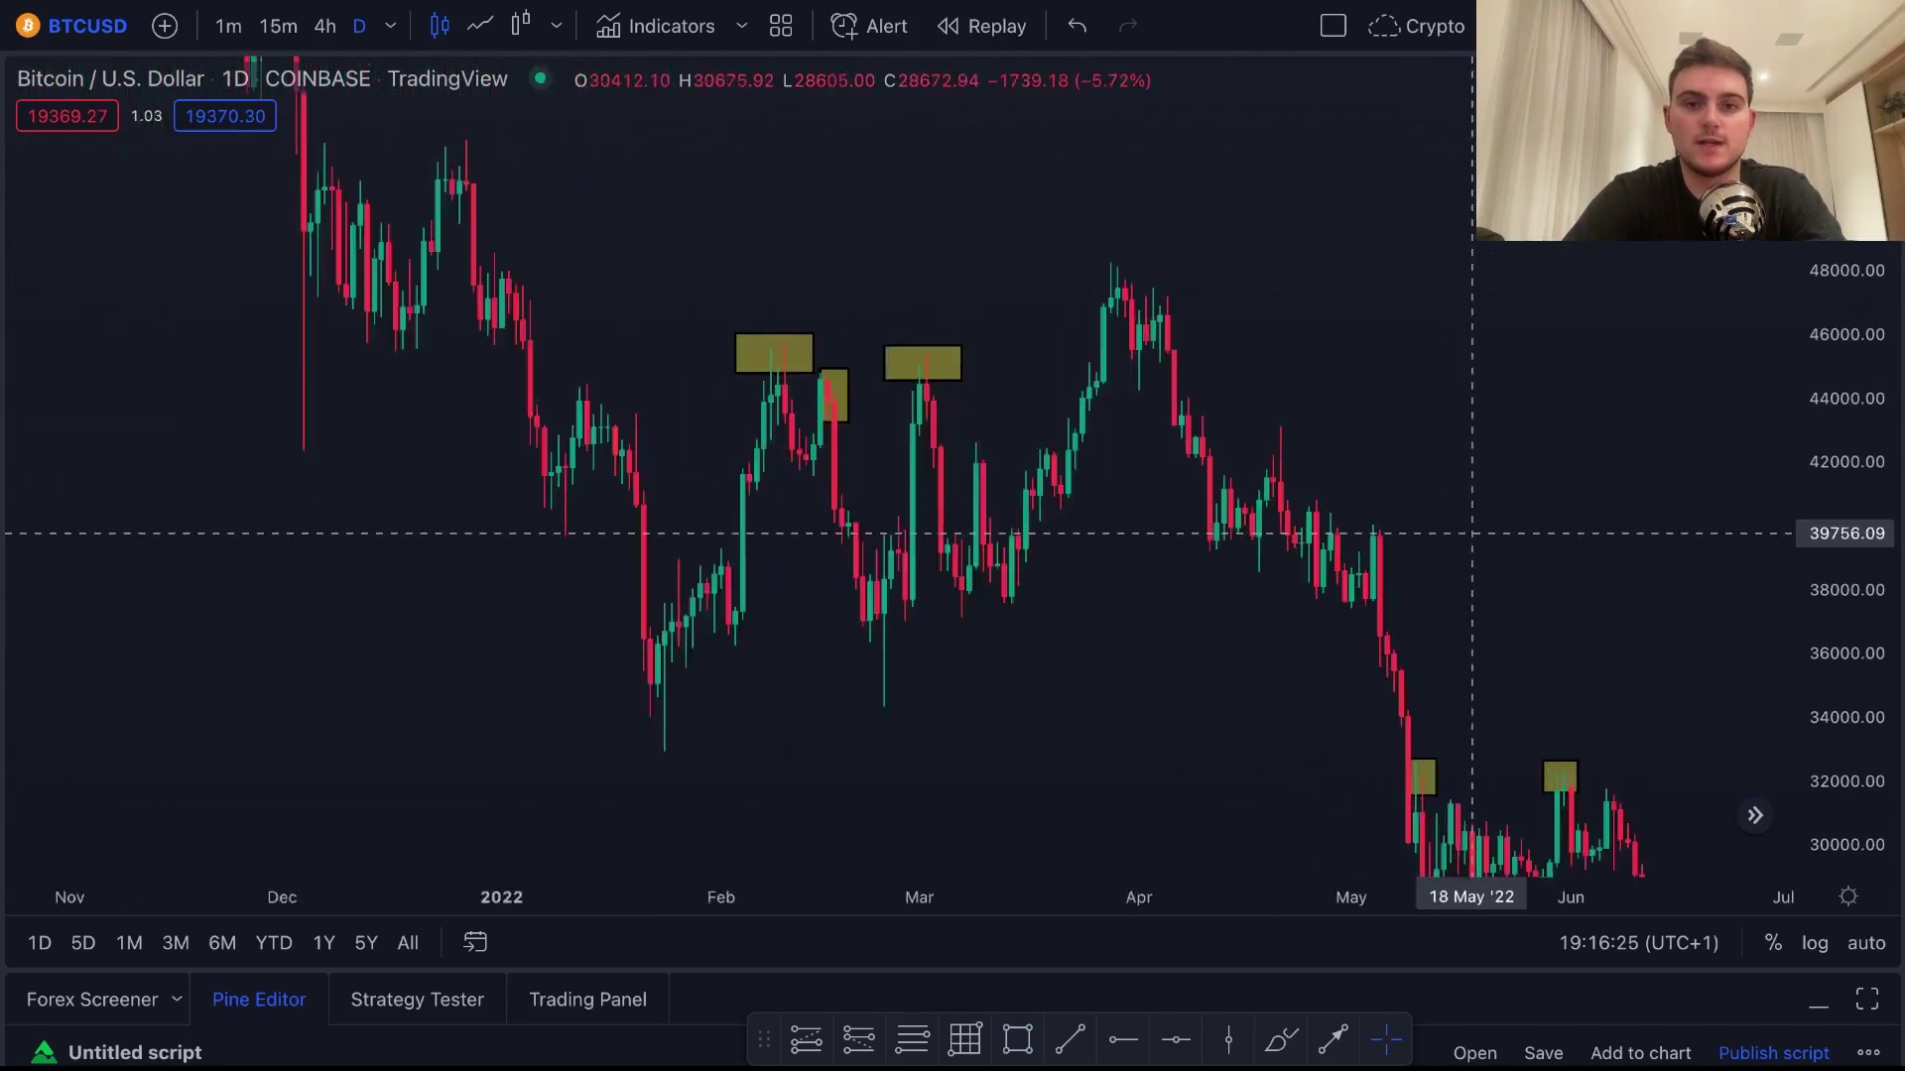
scroll(1473, 533, up, 2)
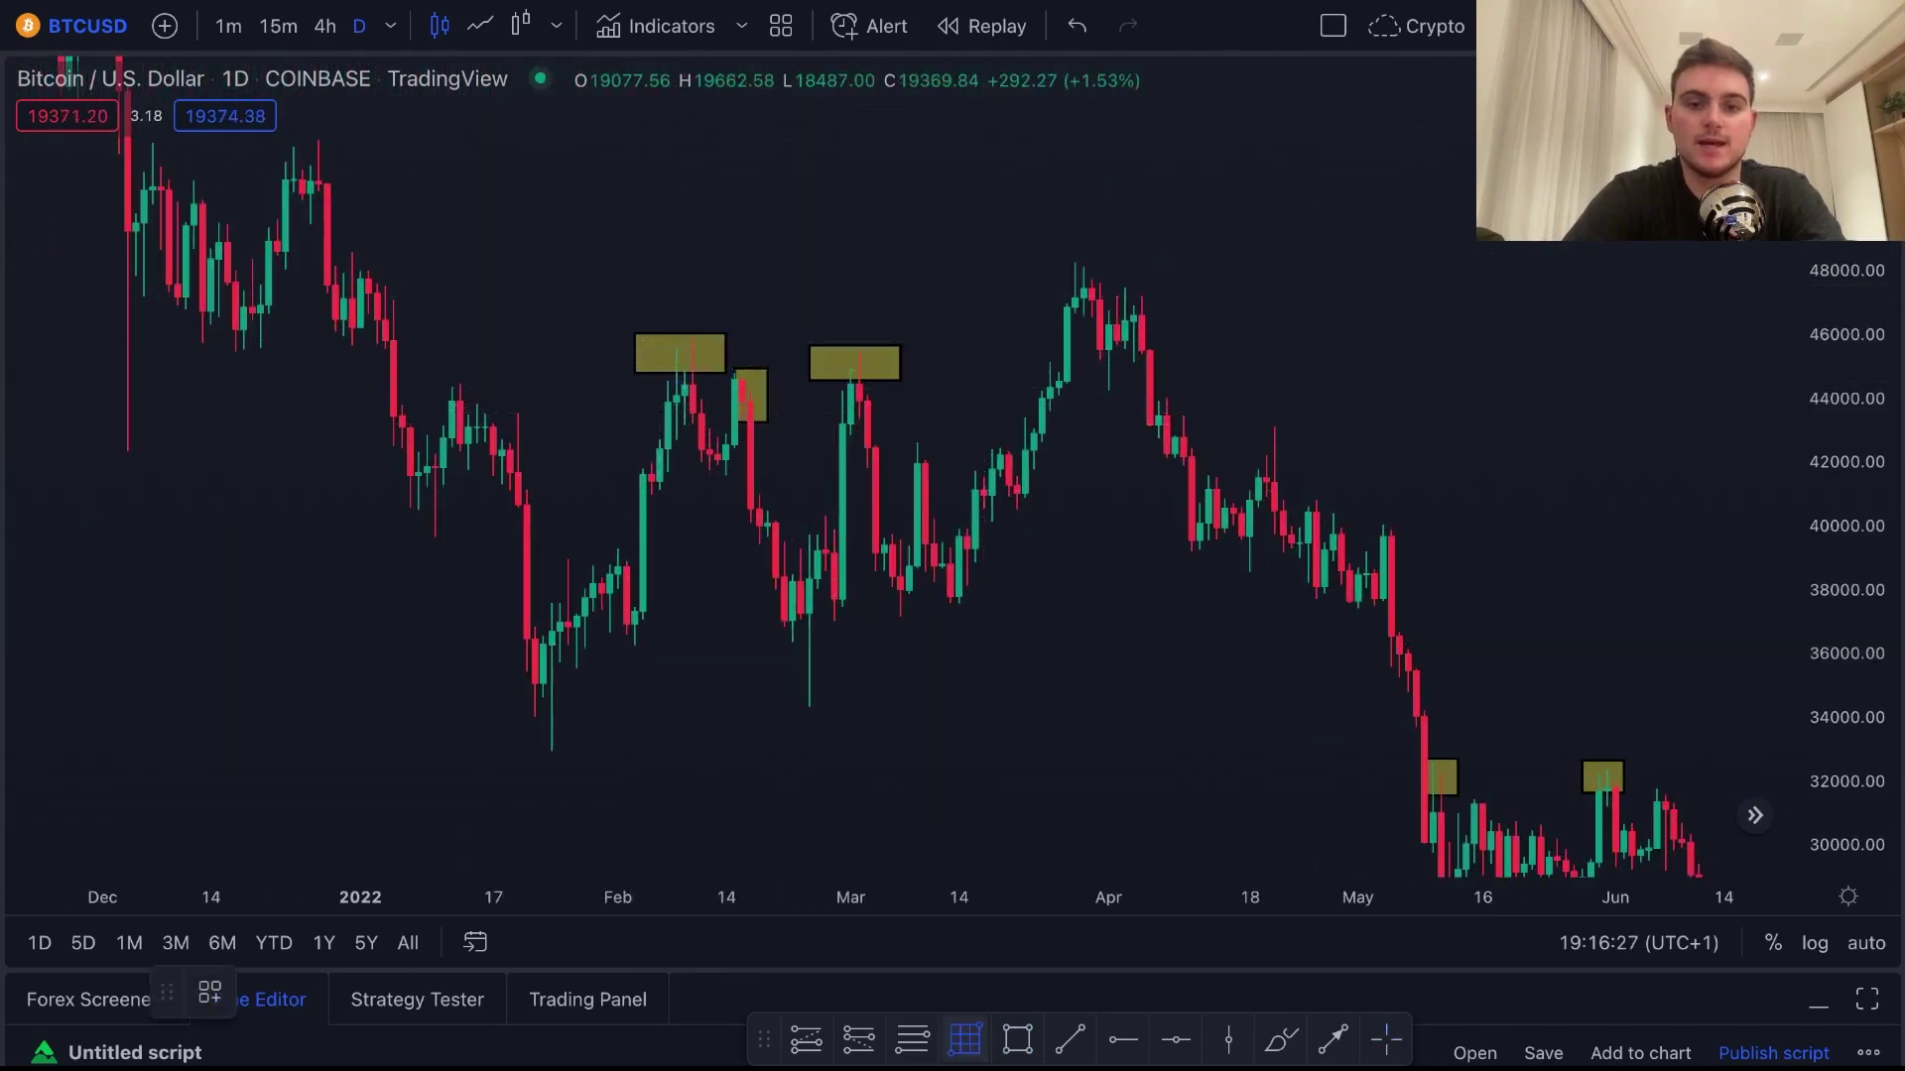
drag(584, 329, 958, 408)
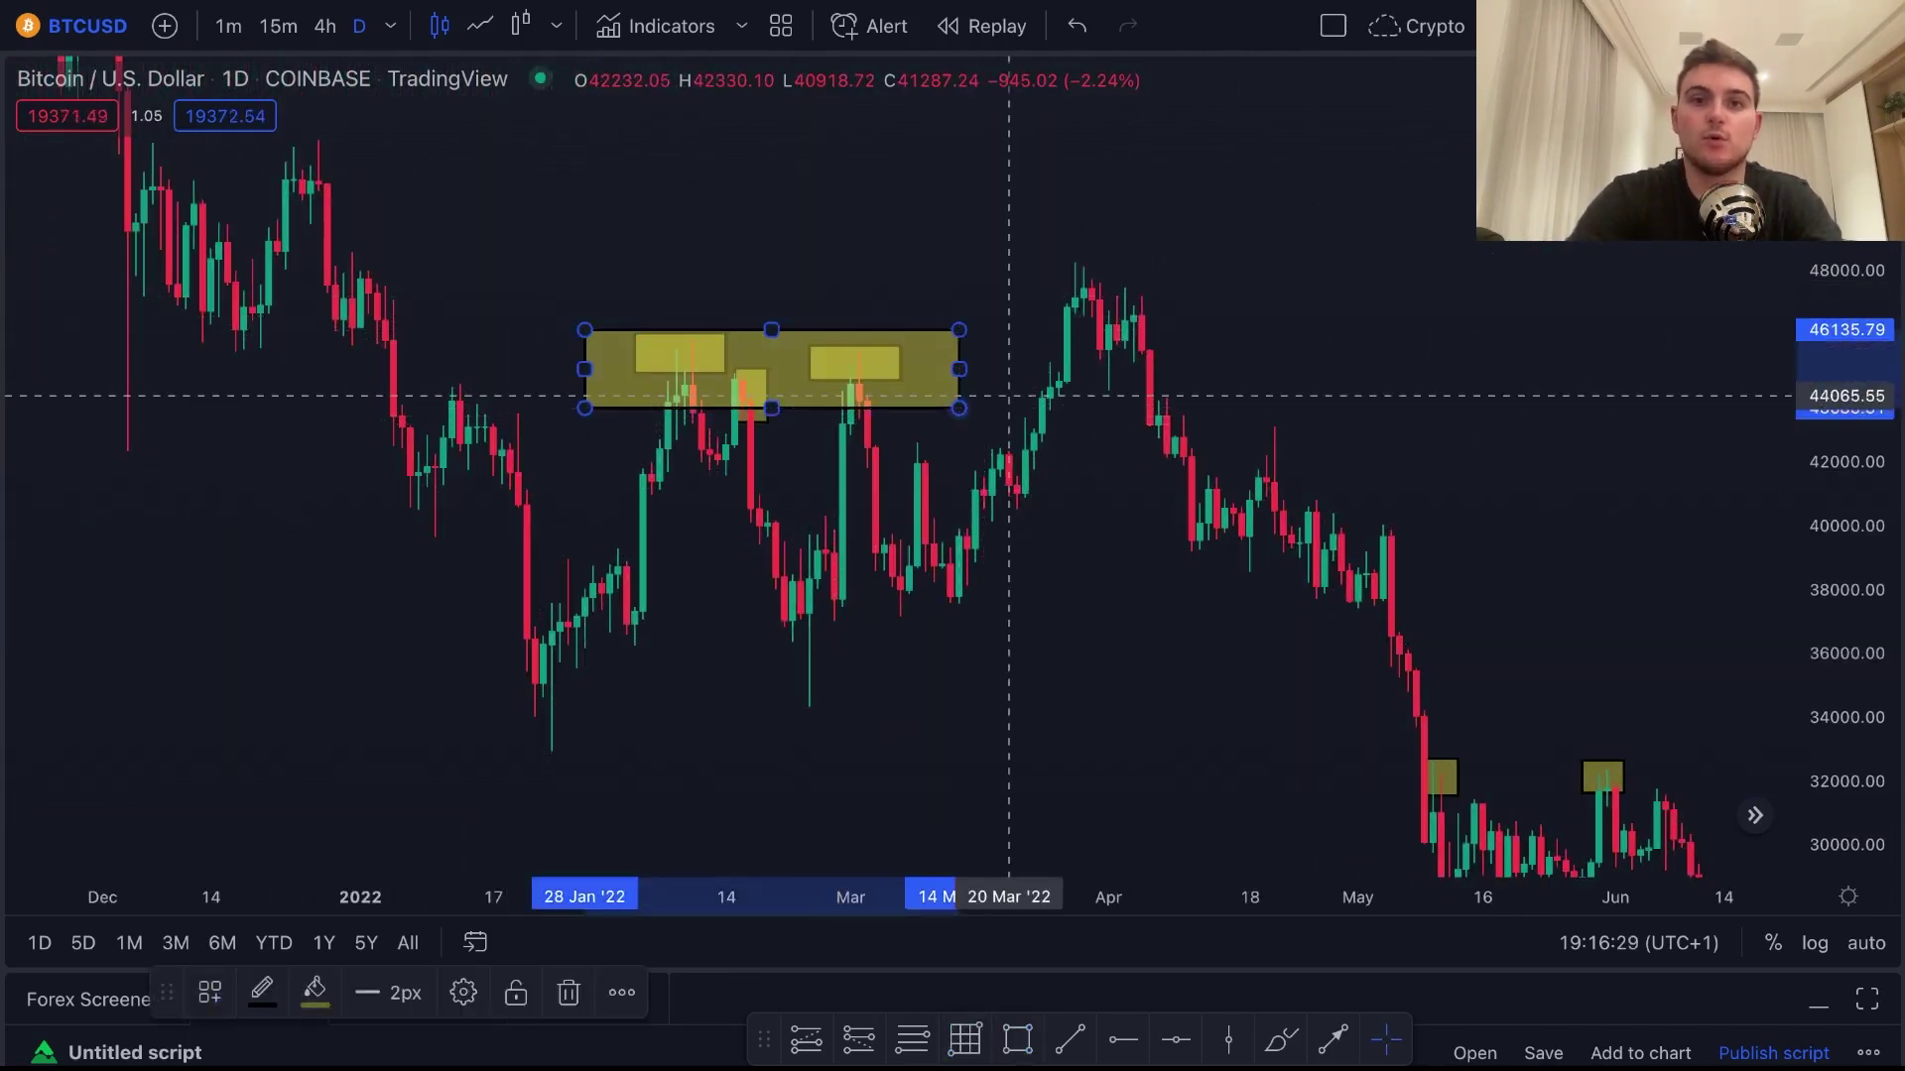
key(Delete)
Pan the chart back to the May–October 2021 candles
scroll(967, 417, left, 10)
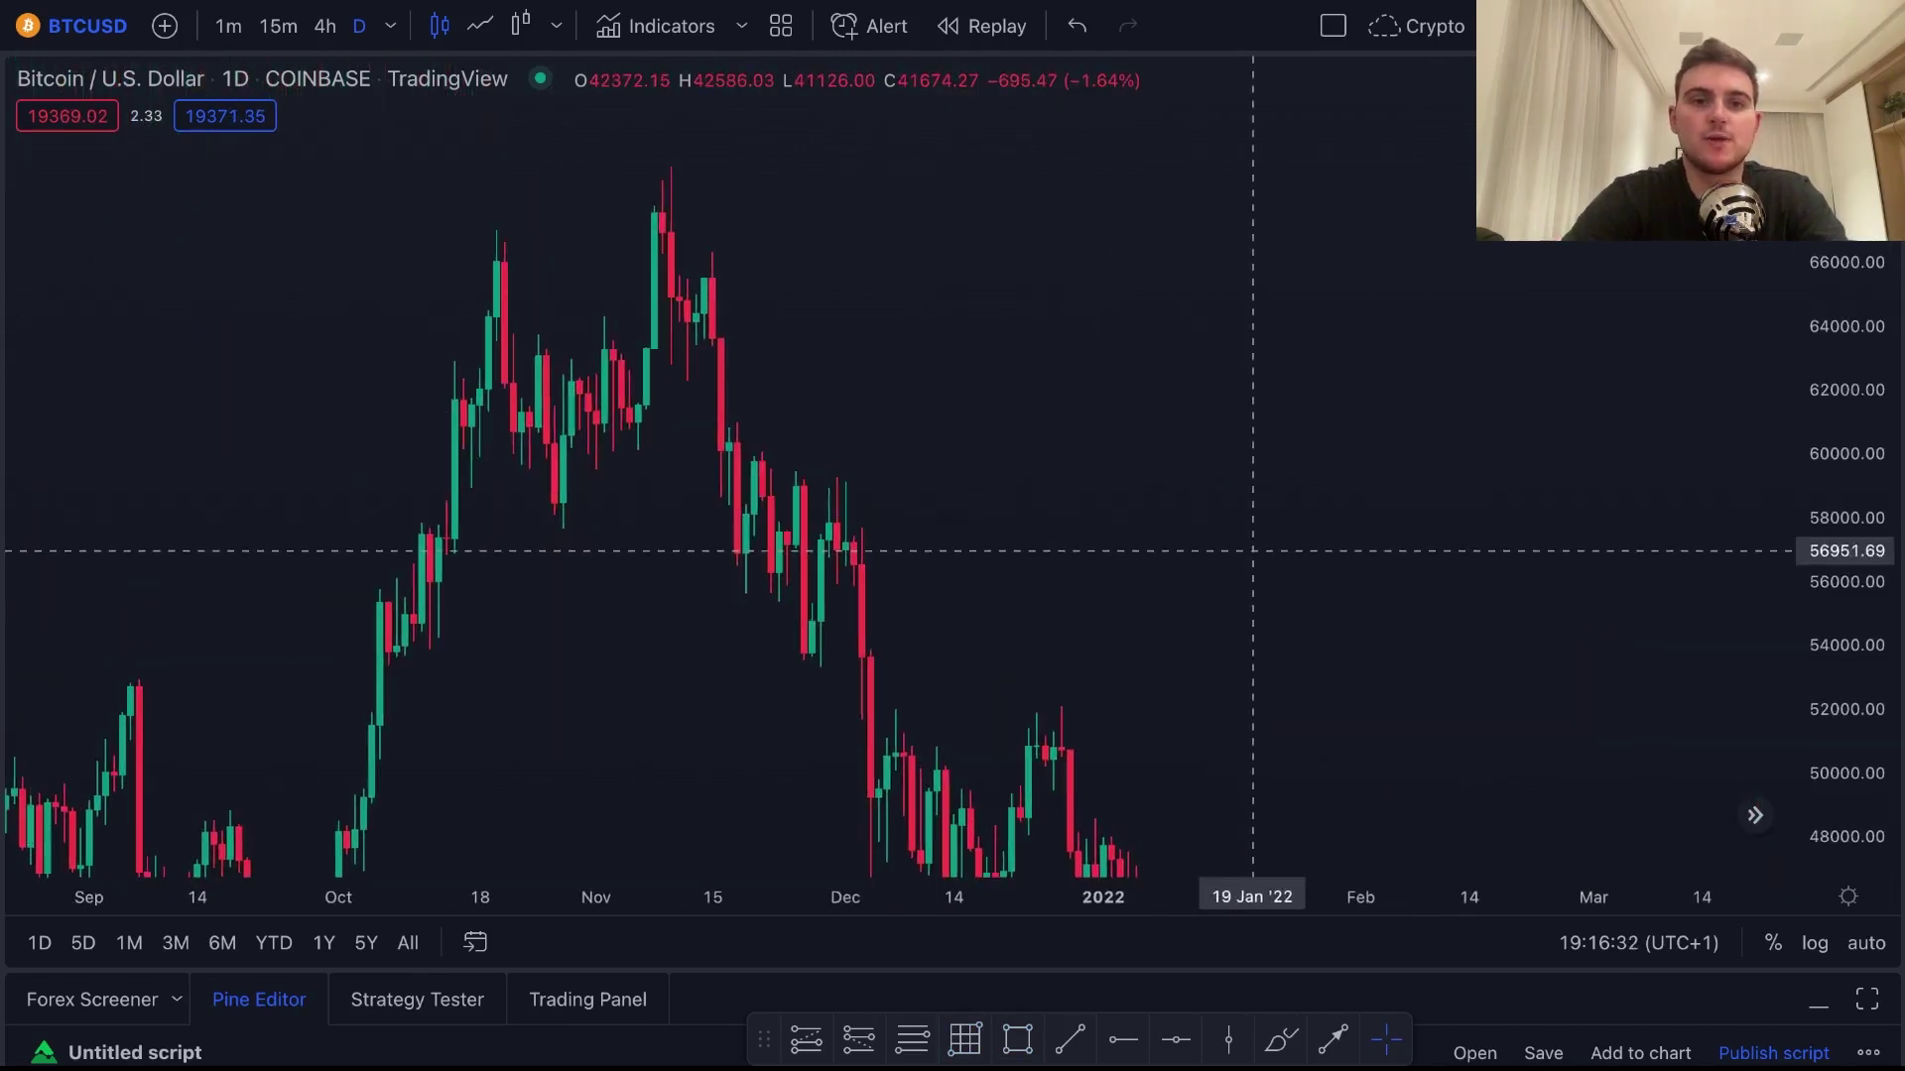
scroll(1149, 372, right, 8)
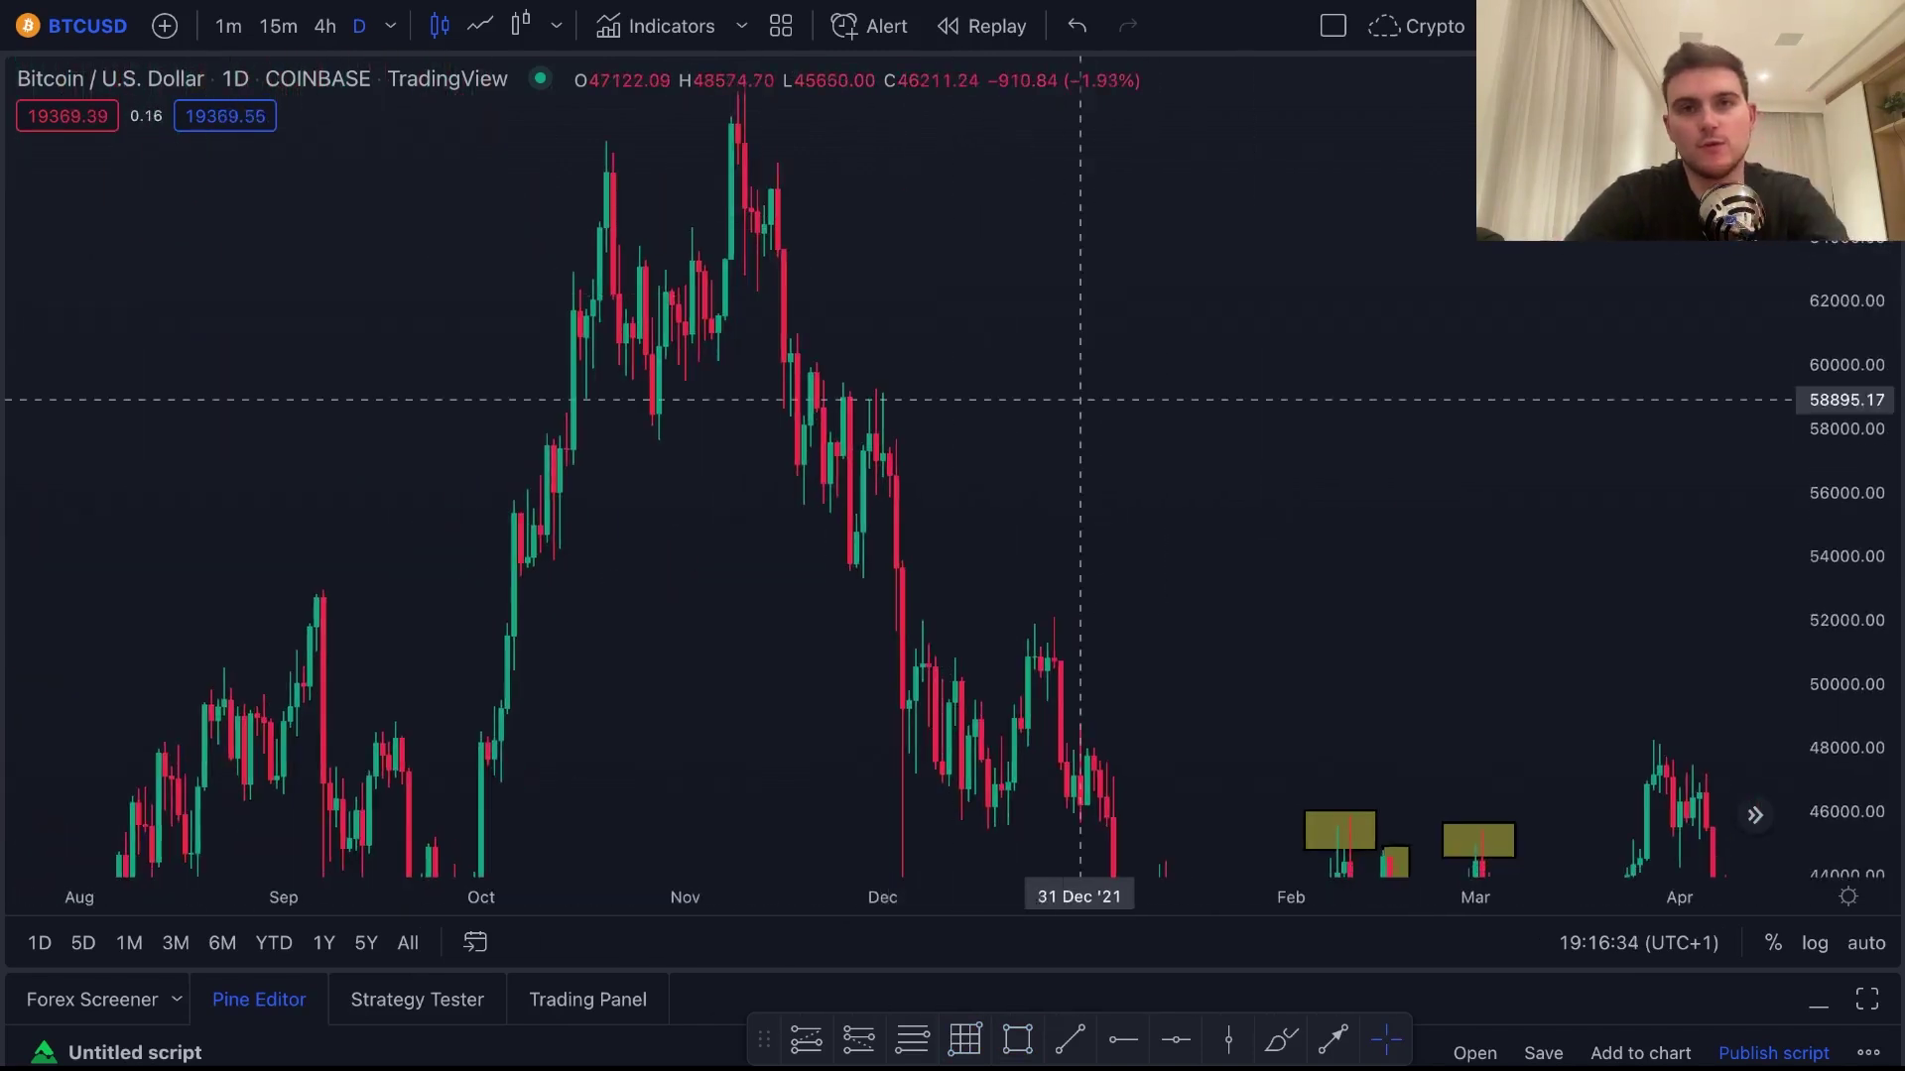
drag(922, 199, 918, 166)
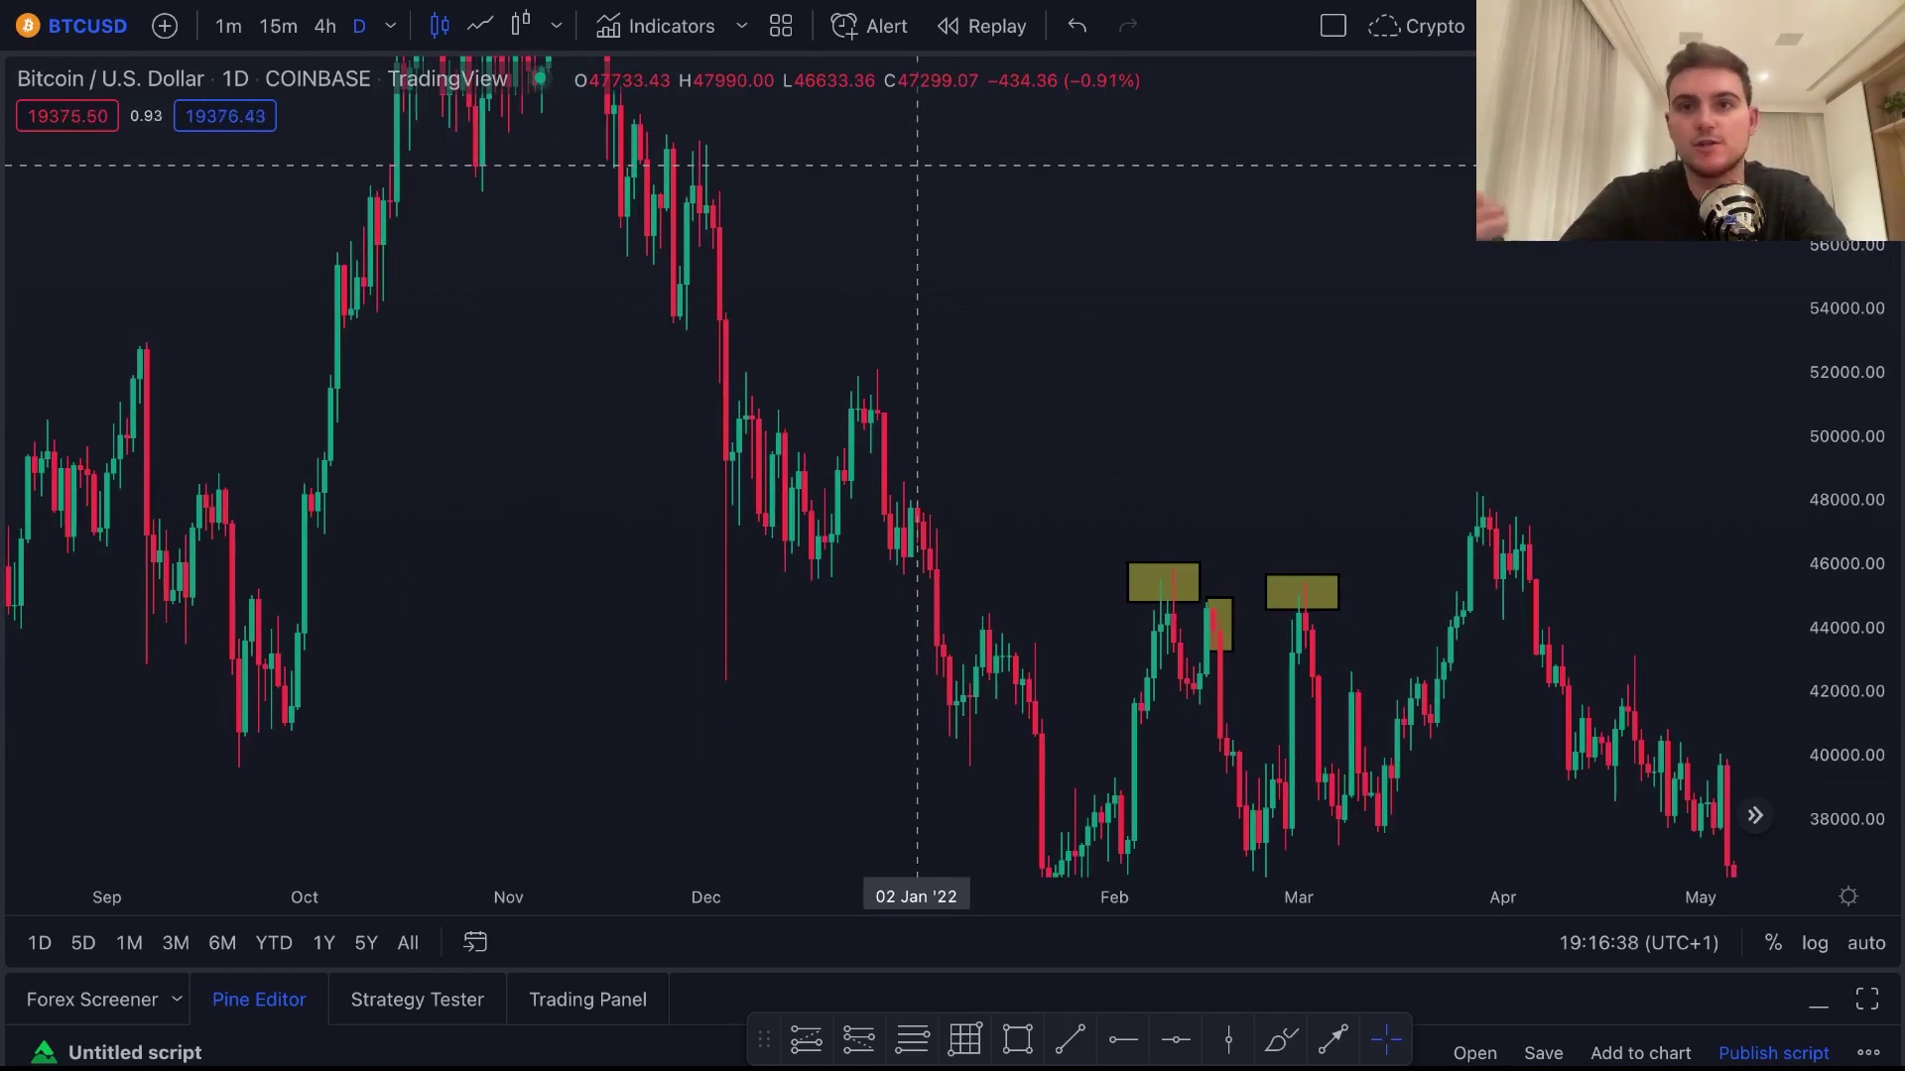
drag(940, 263, 1437, 327)
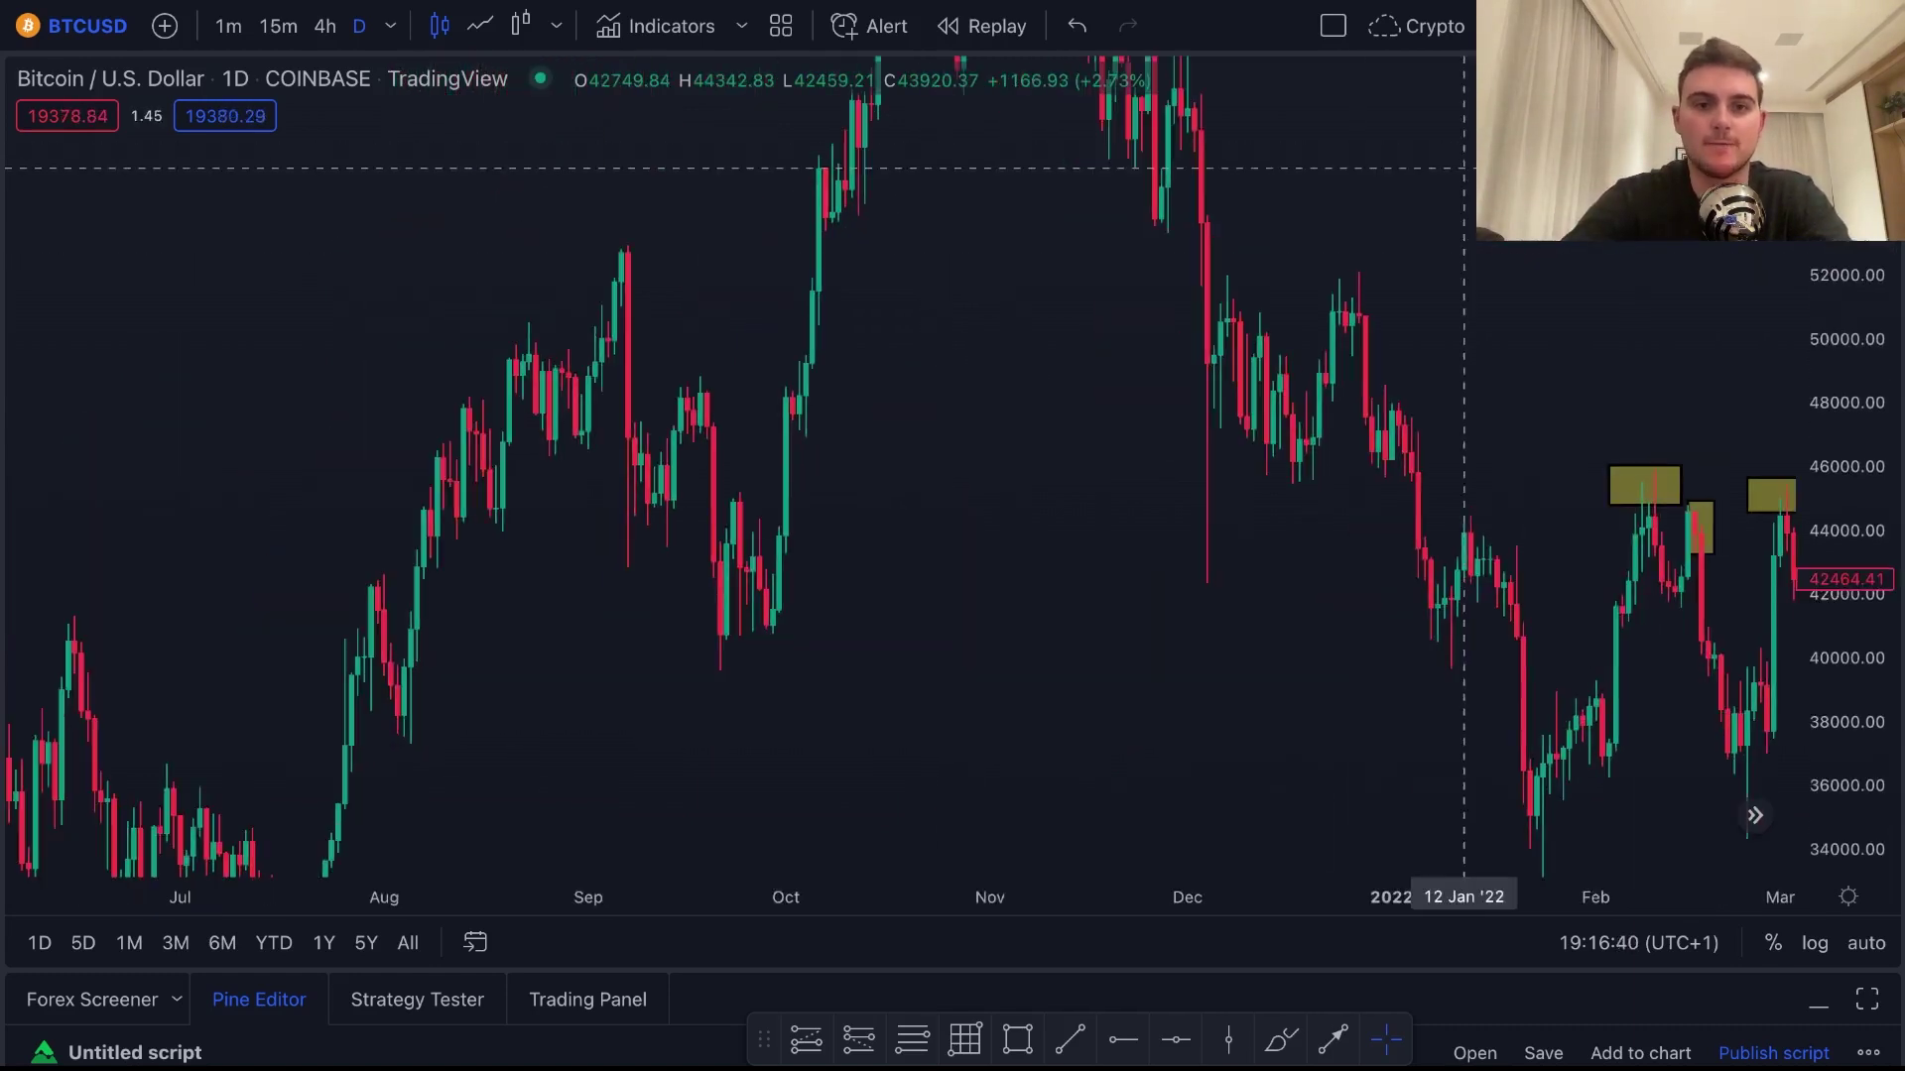
drag(825, 668, 1019, 322)
scroll(552, 542, left, 5)
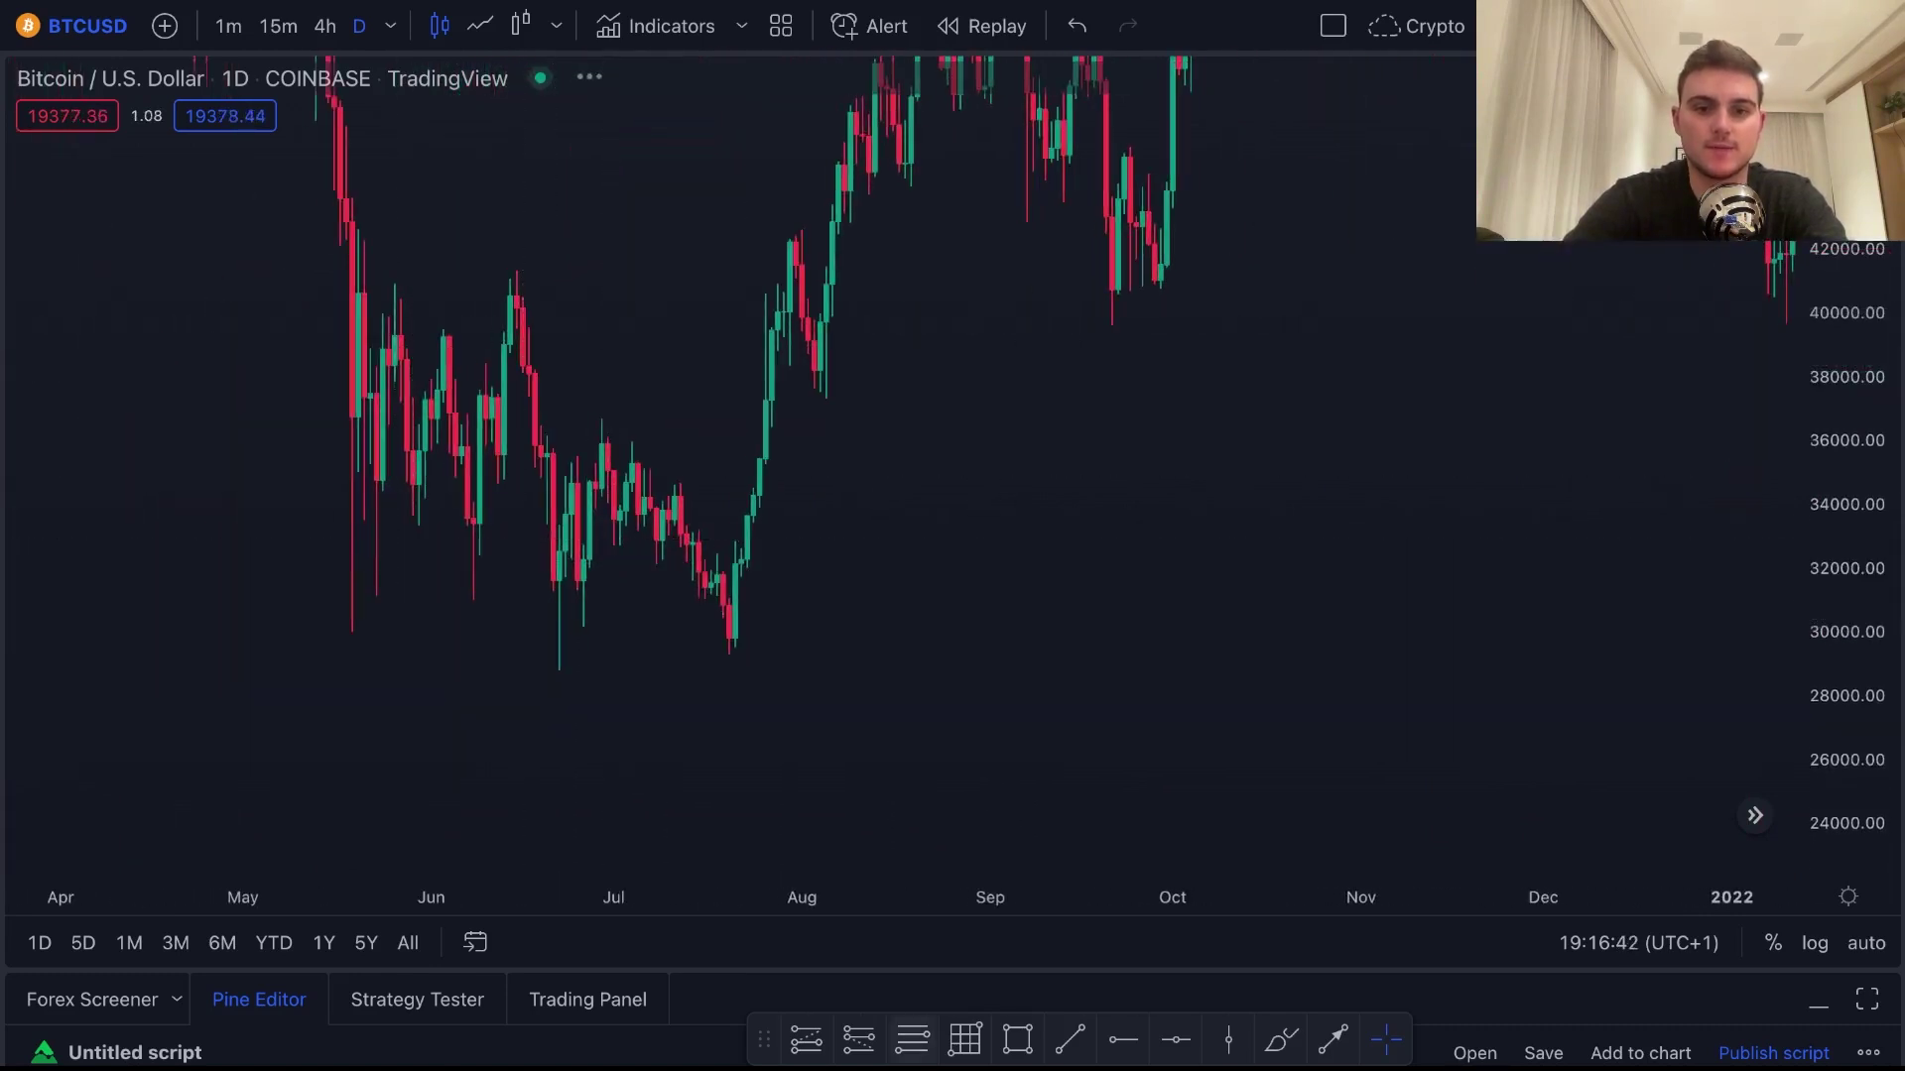
Draw yellow boxes over the May, June and July 2021 lows
drag(315, 572, 389, 624)
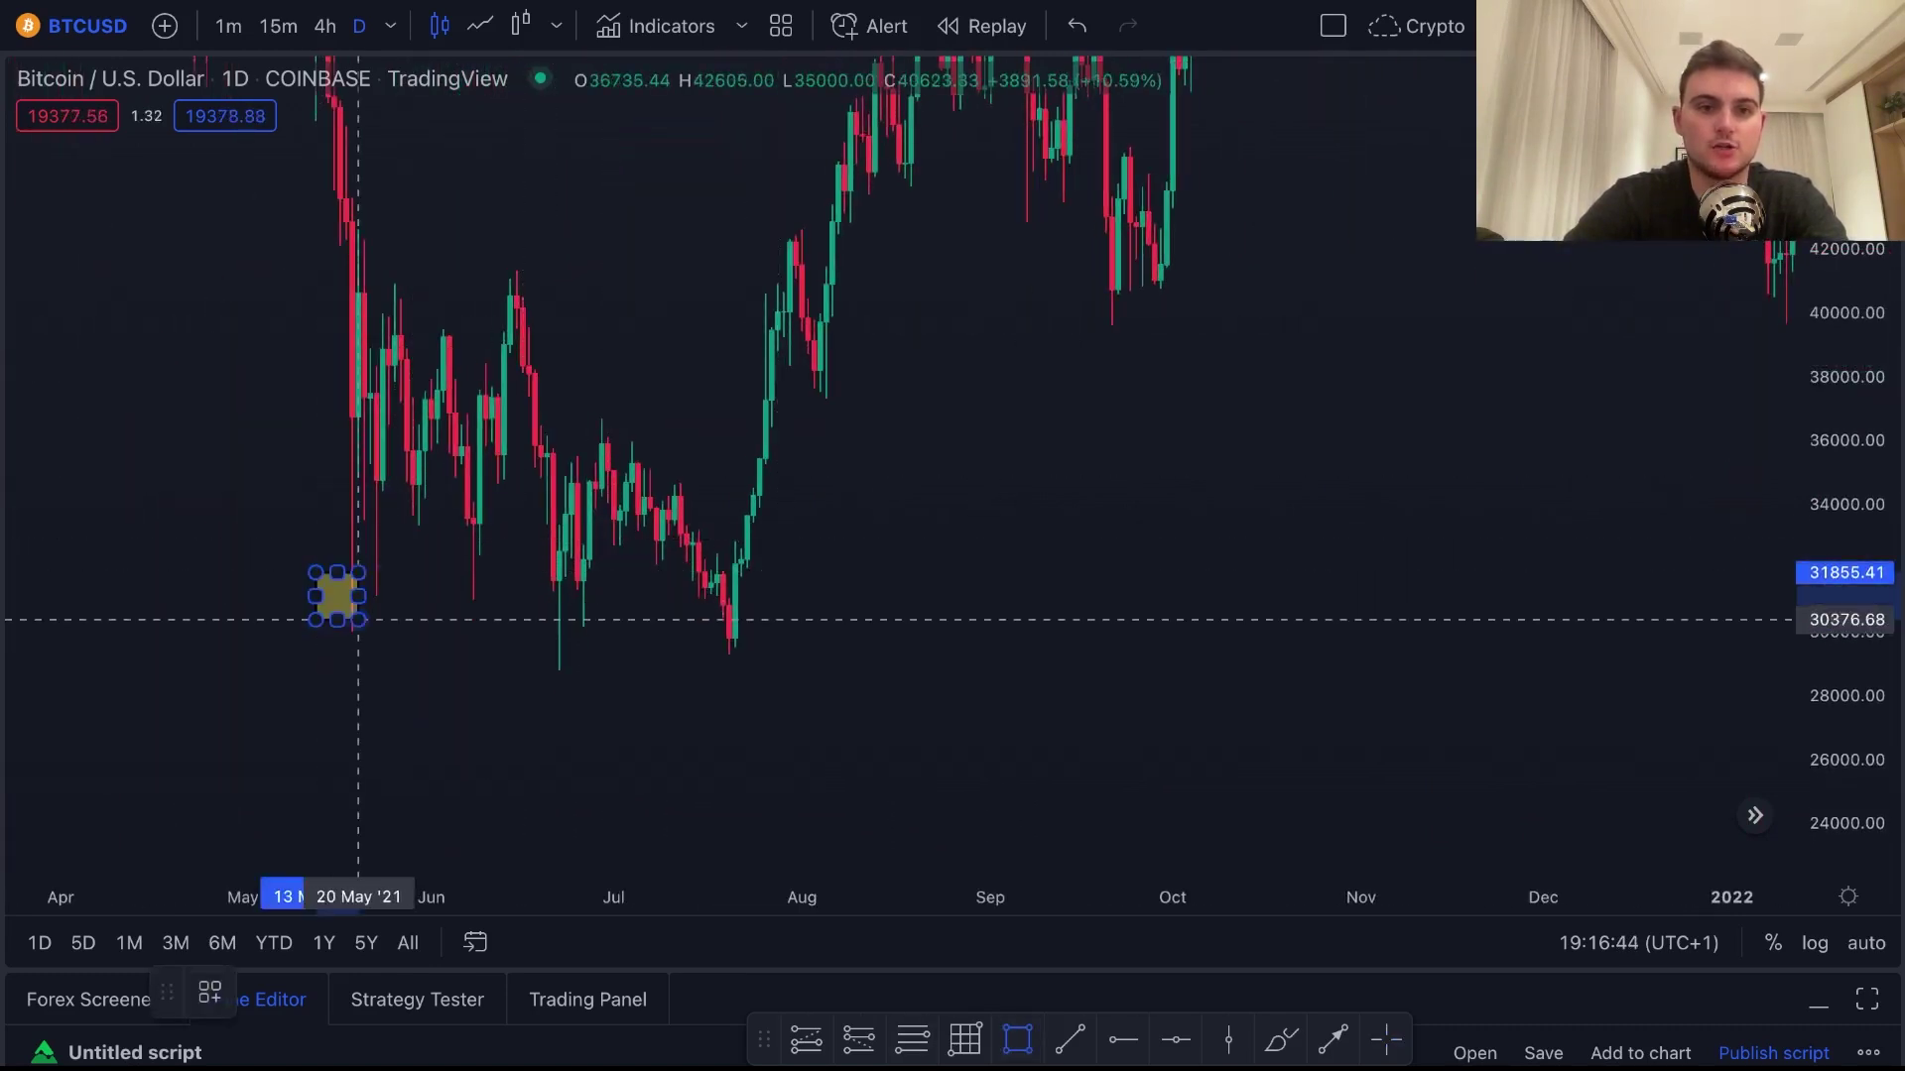
key(alt+shift+r)
mouse_move(506, 608)
mouse_down()
mouse_move(511, 635)
mouse_move(608, 689)
mouse_up()
click(771, 724)
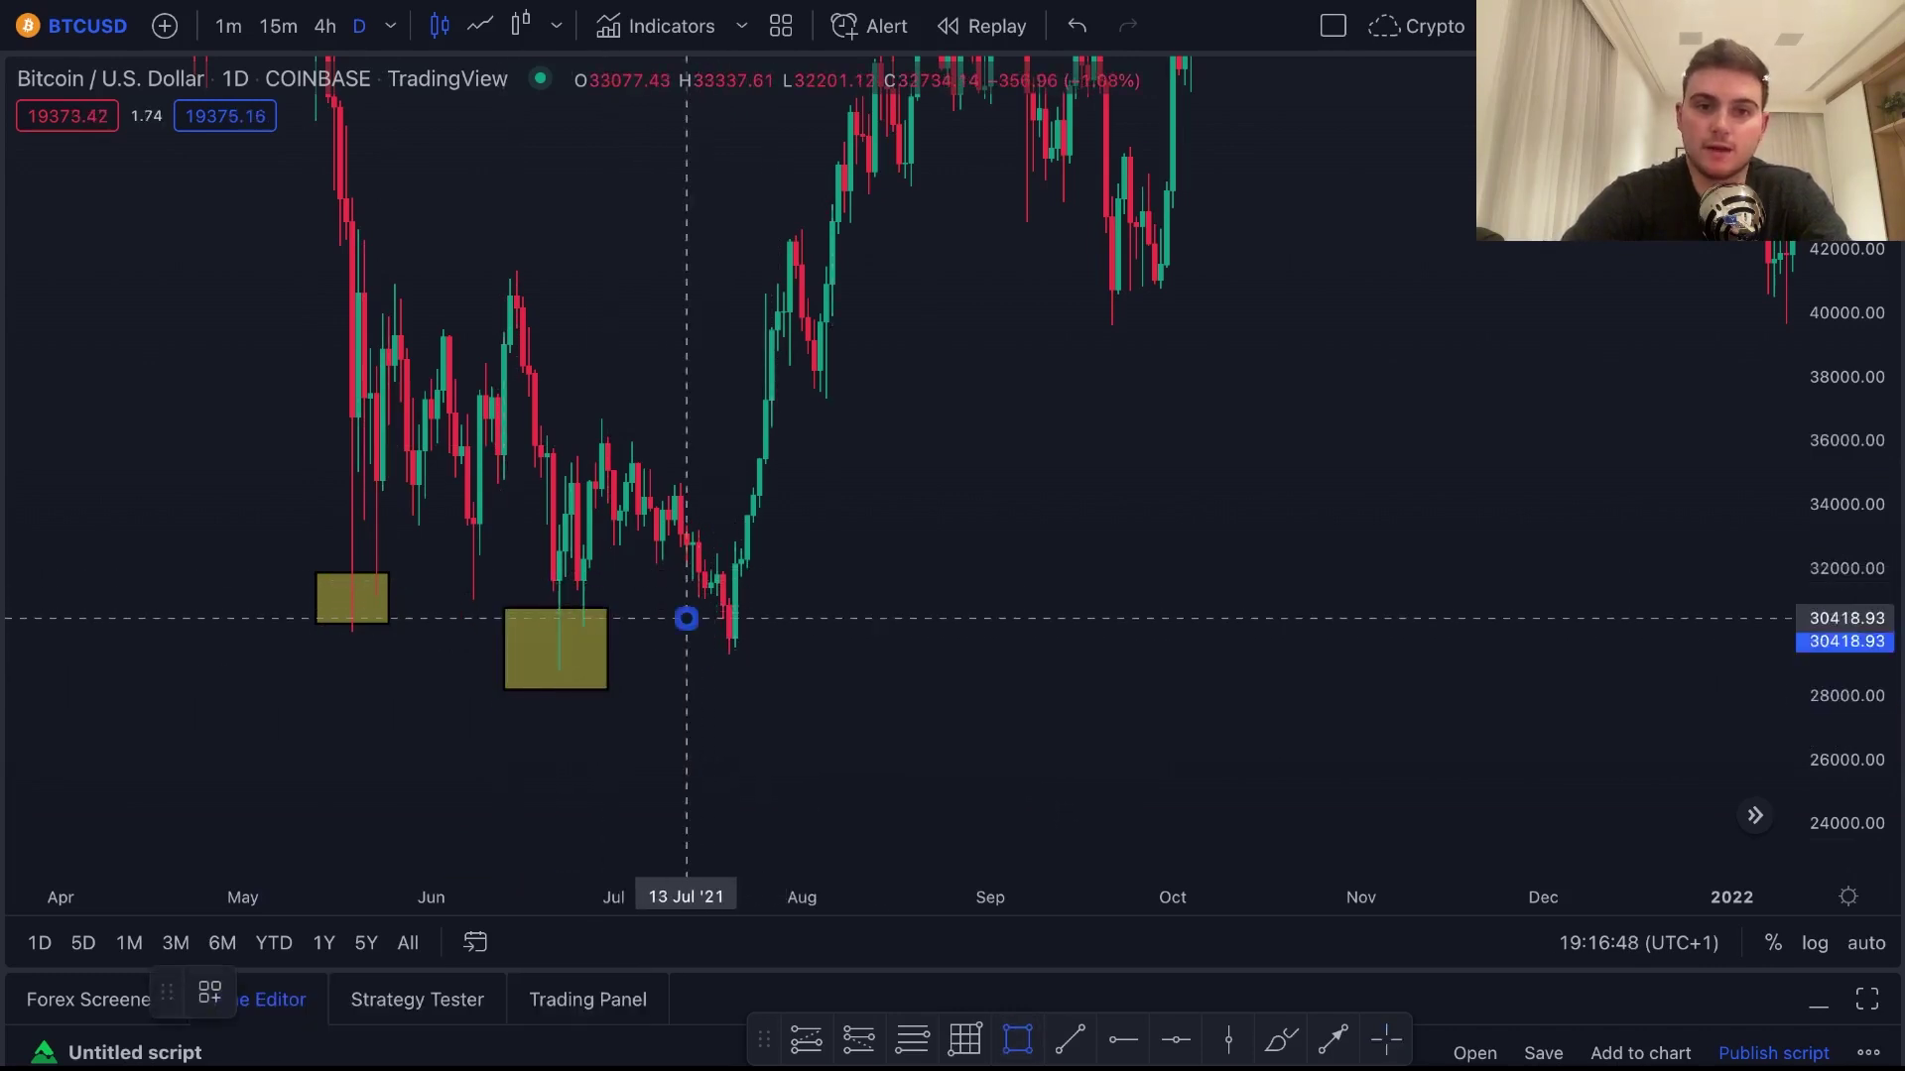
drag(686, 619, 802, 673)
click(856, 664)
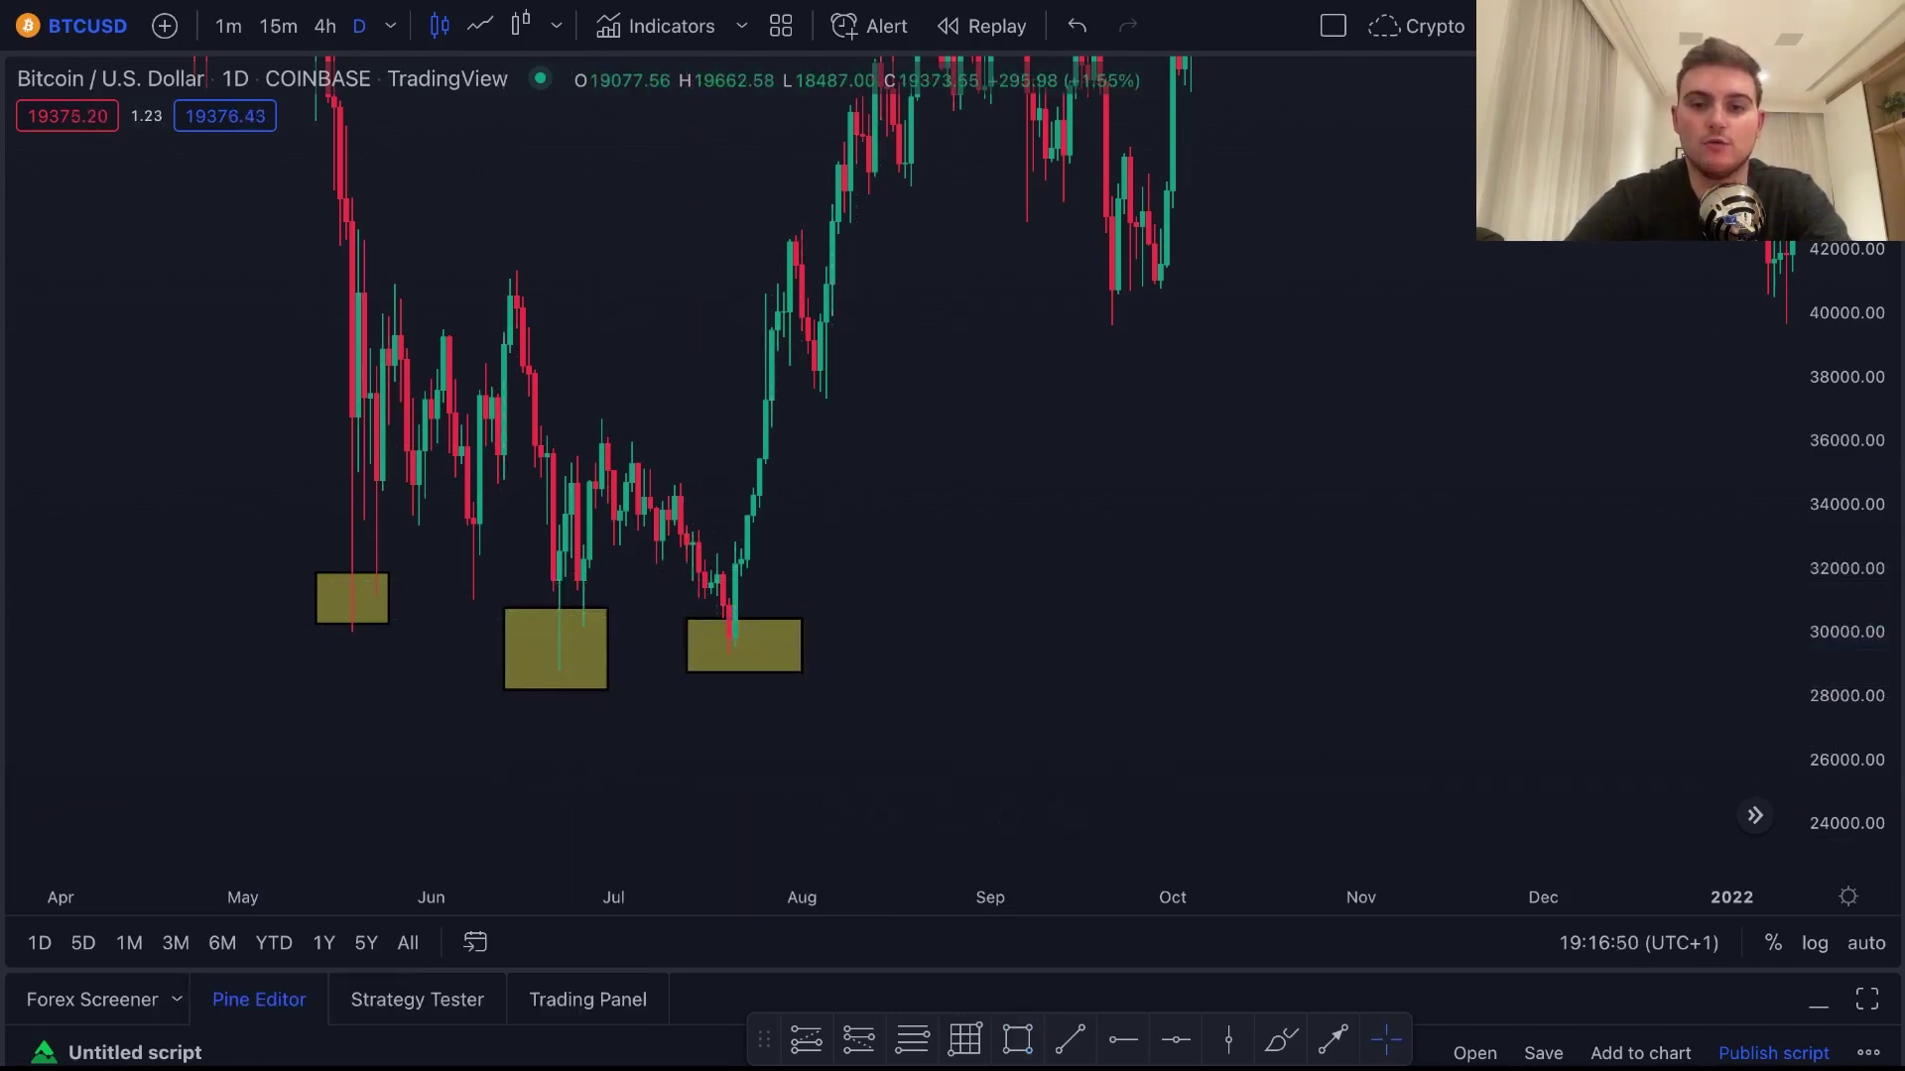
Draw an upward arrow rising from the July 2021 low
mouse_move(701, 638)
mouse_down()
mouse_move(872, 501)
mouse_move(944, 285)
mouse_up()
scroll(873, 496, right, 10)
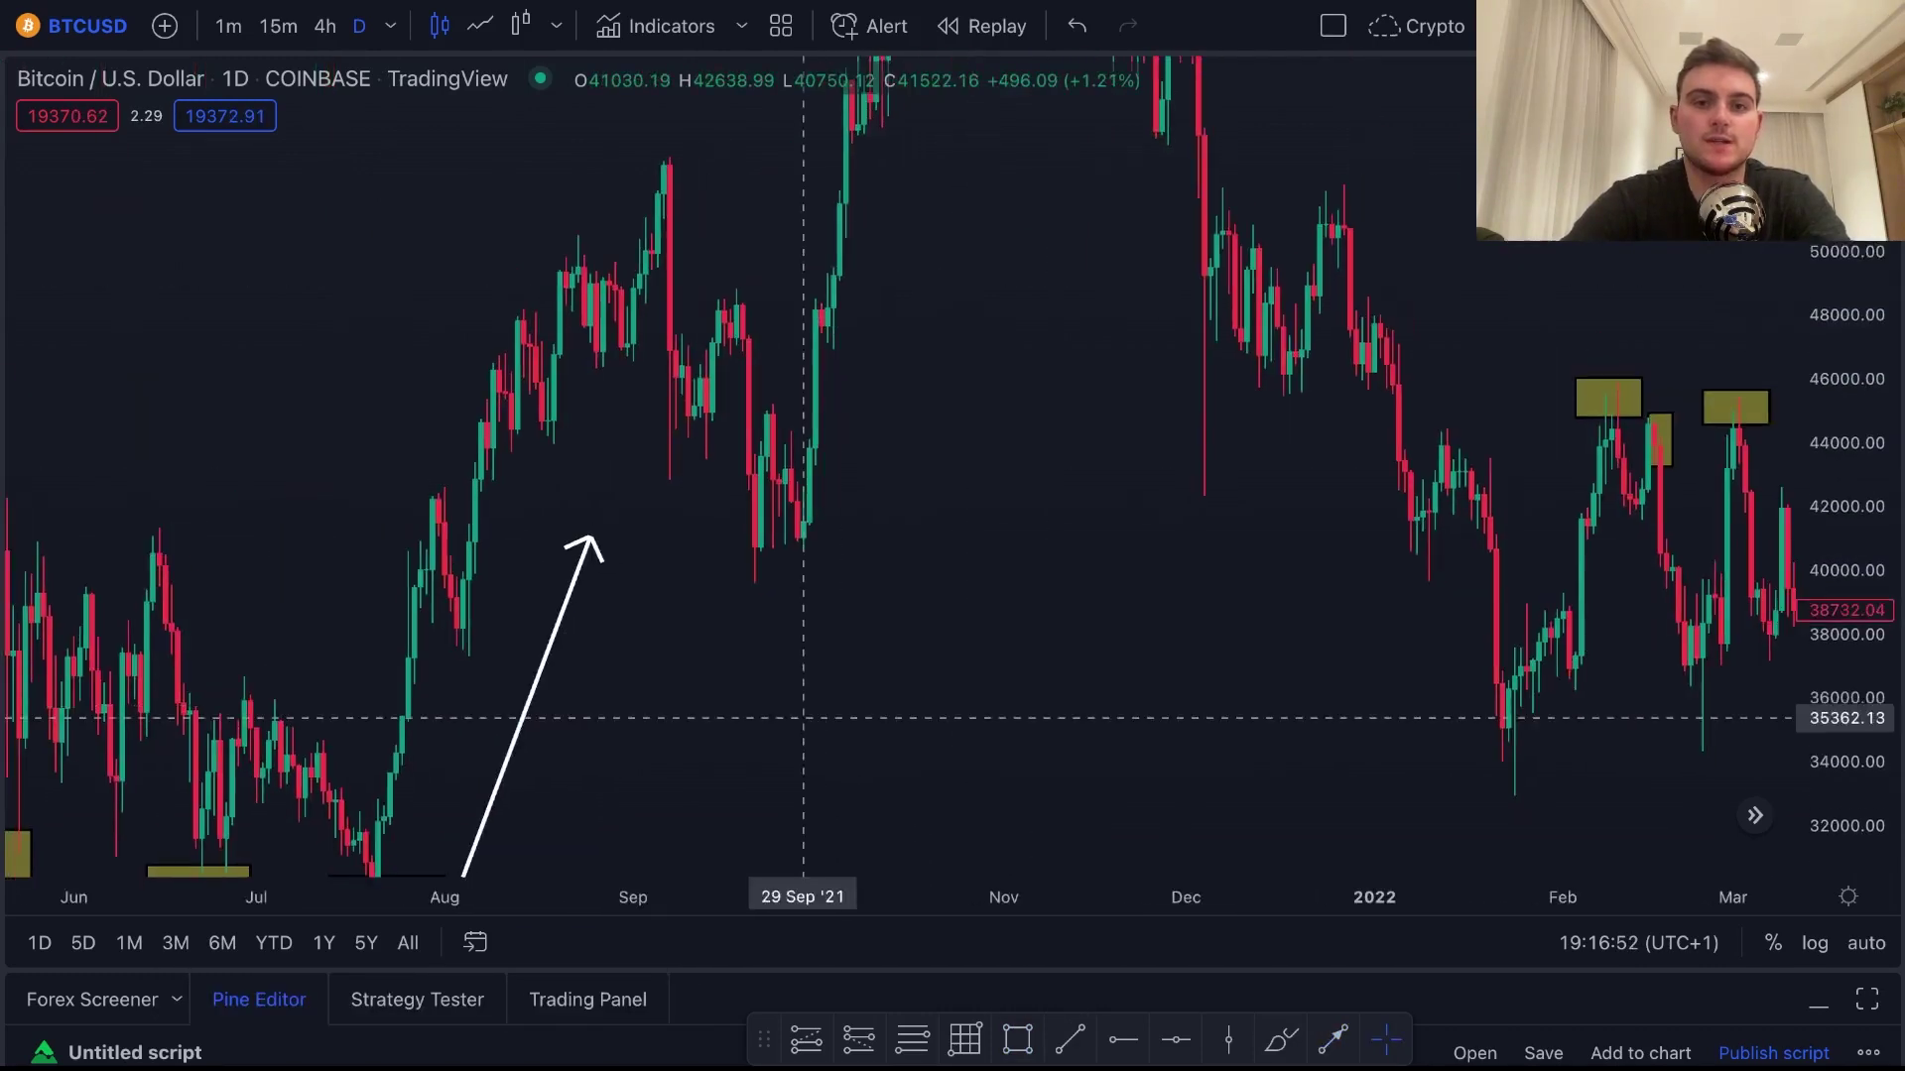
scroll(925, 802, right, 5)
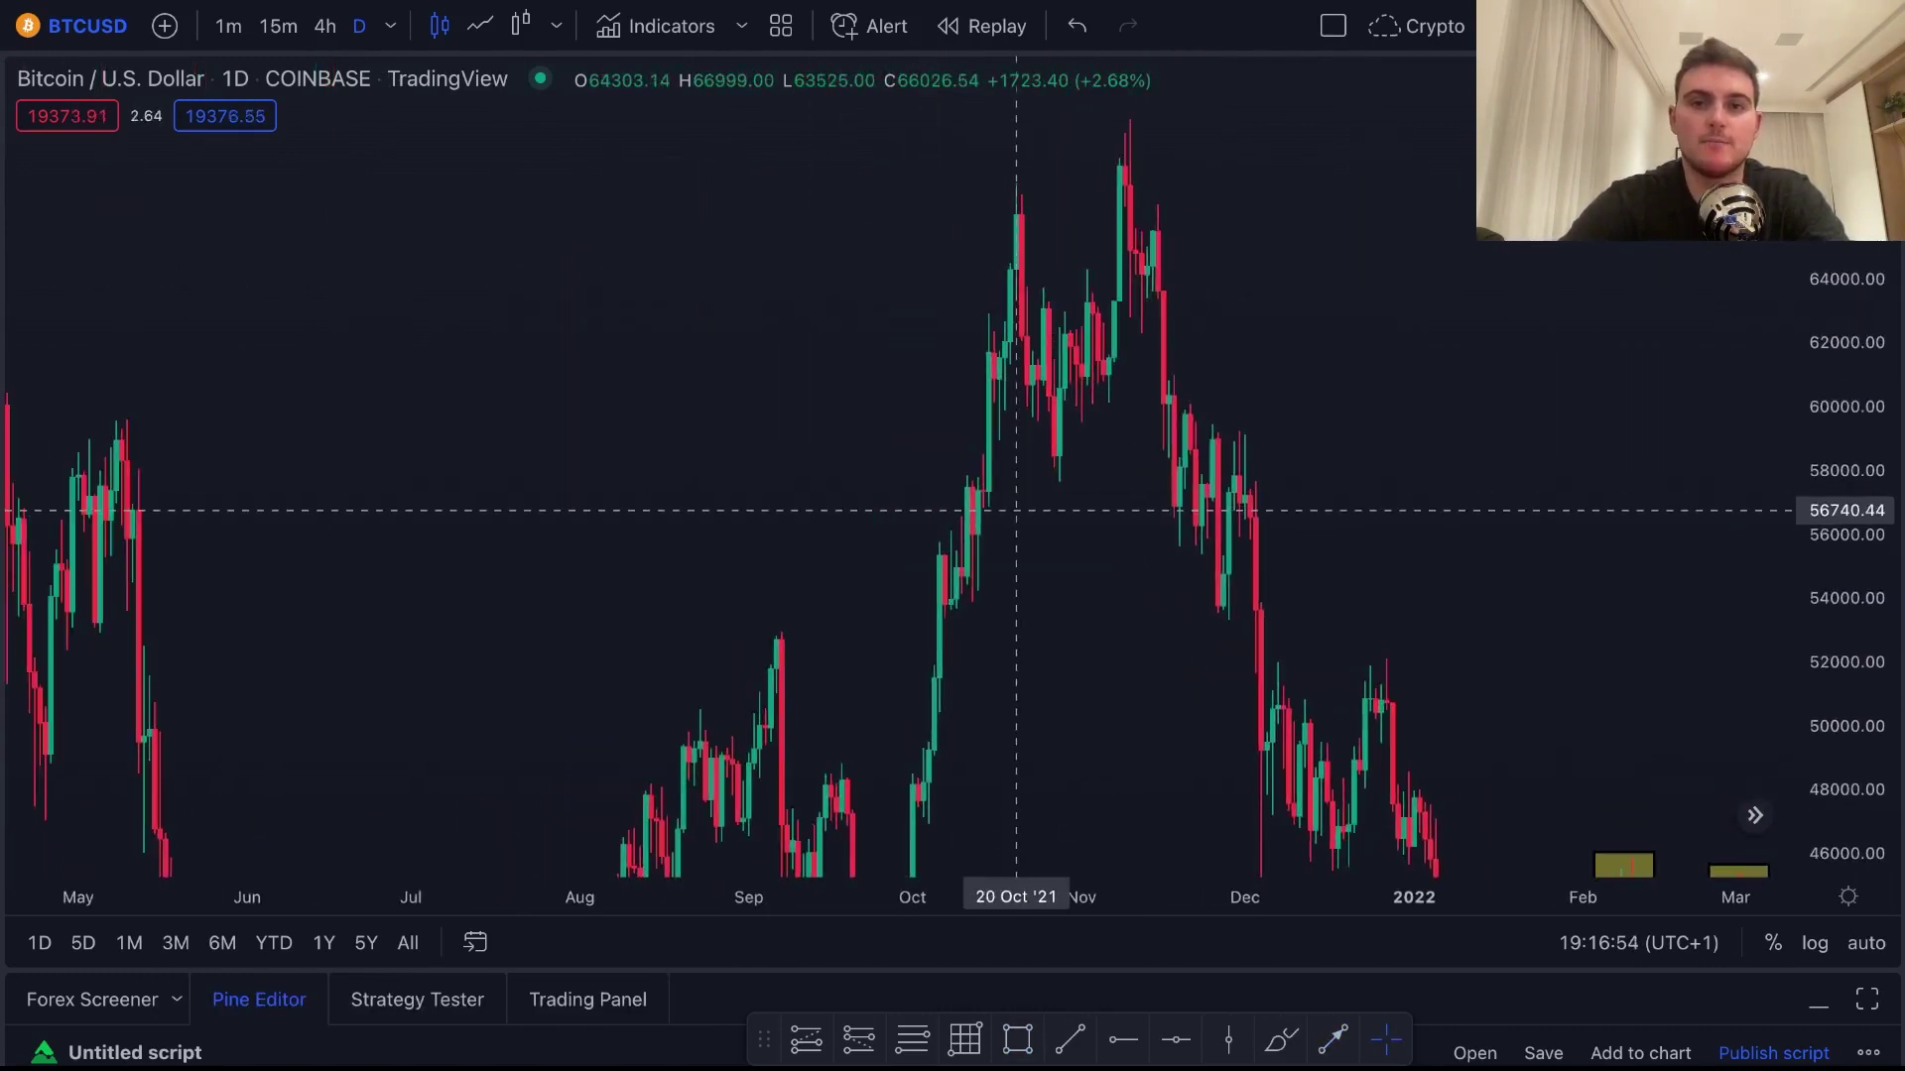
scroll(737, 437, right, 3)
scroll(808, 247, left, 10)
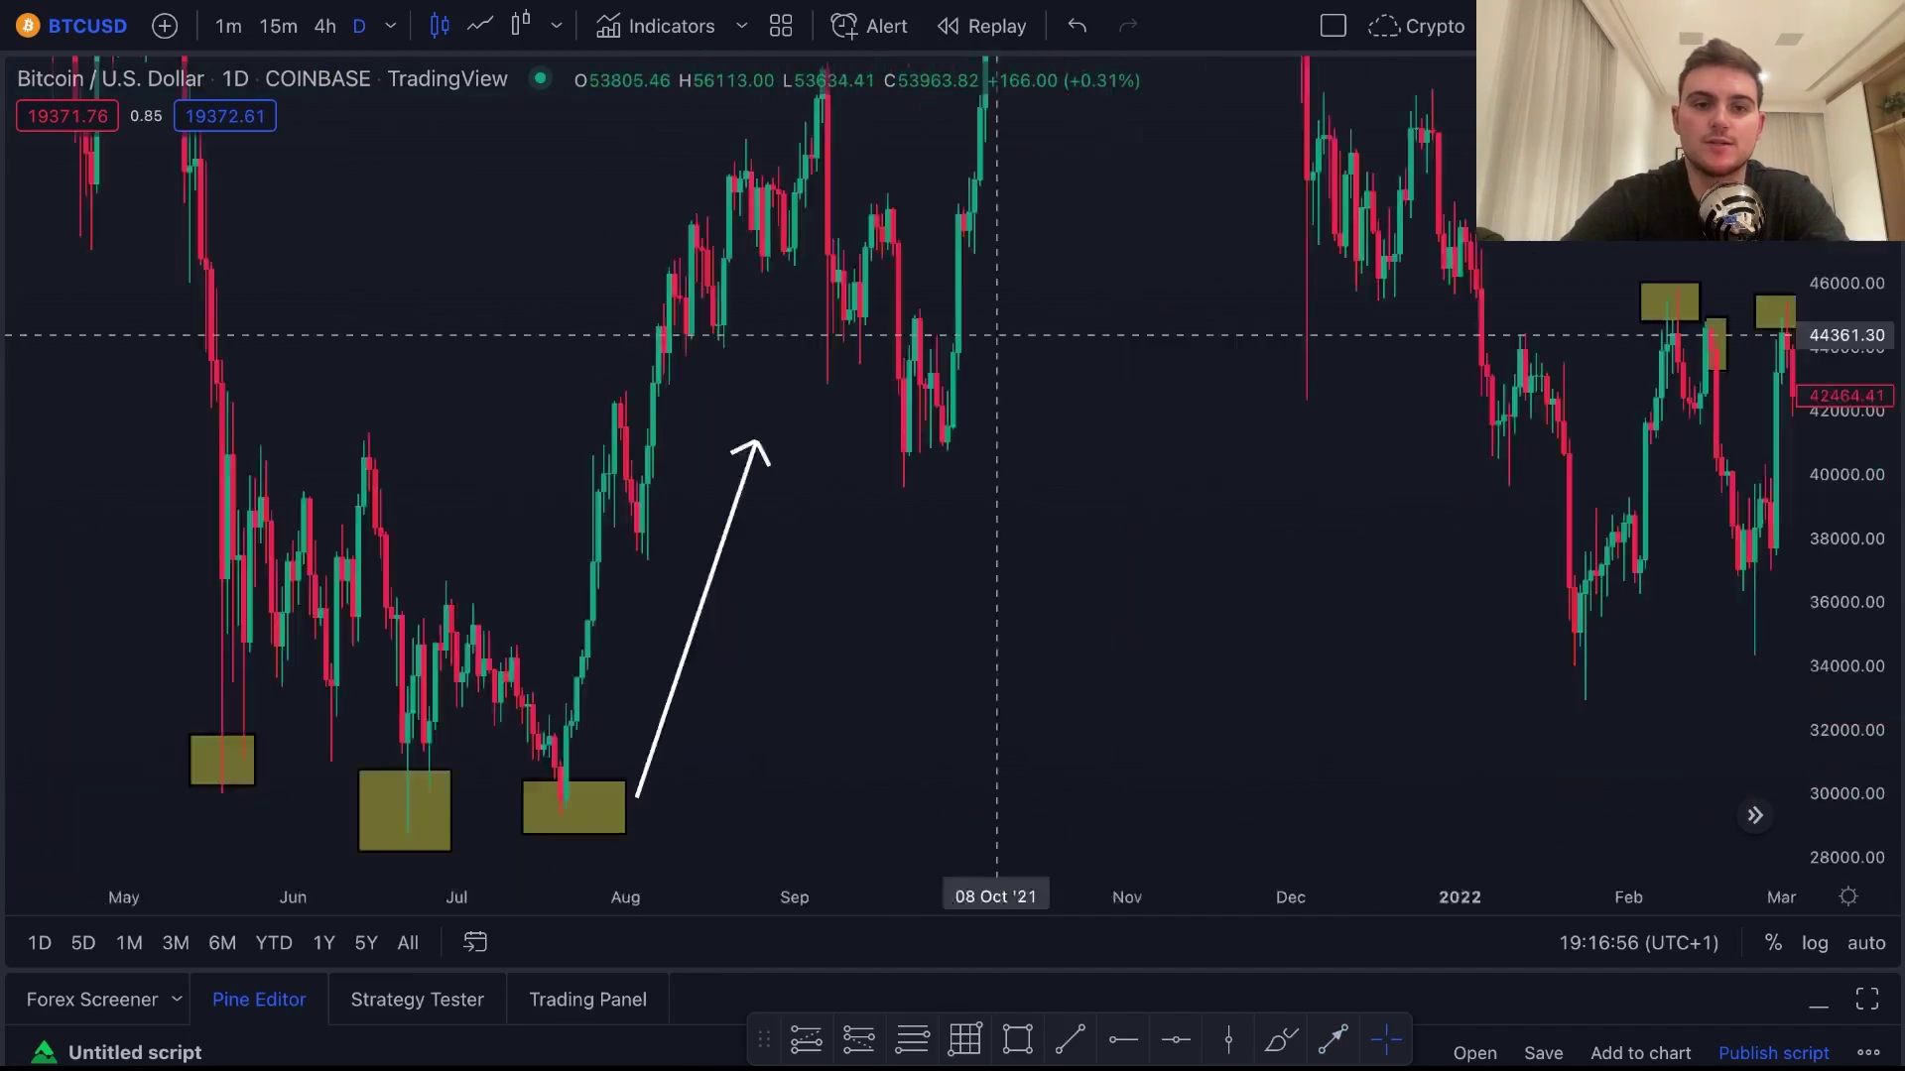
scroll(1097, 255, right, 8)
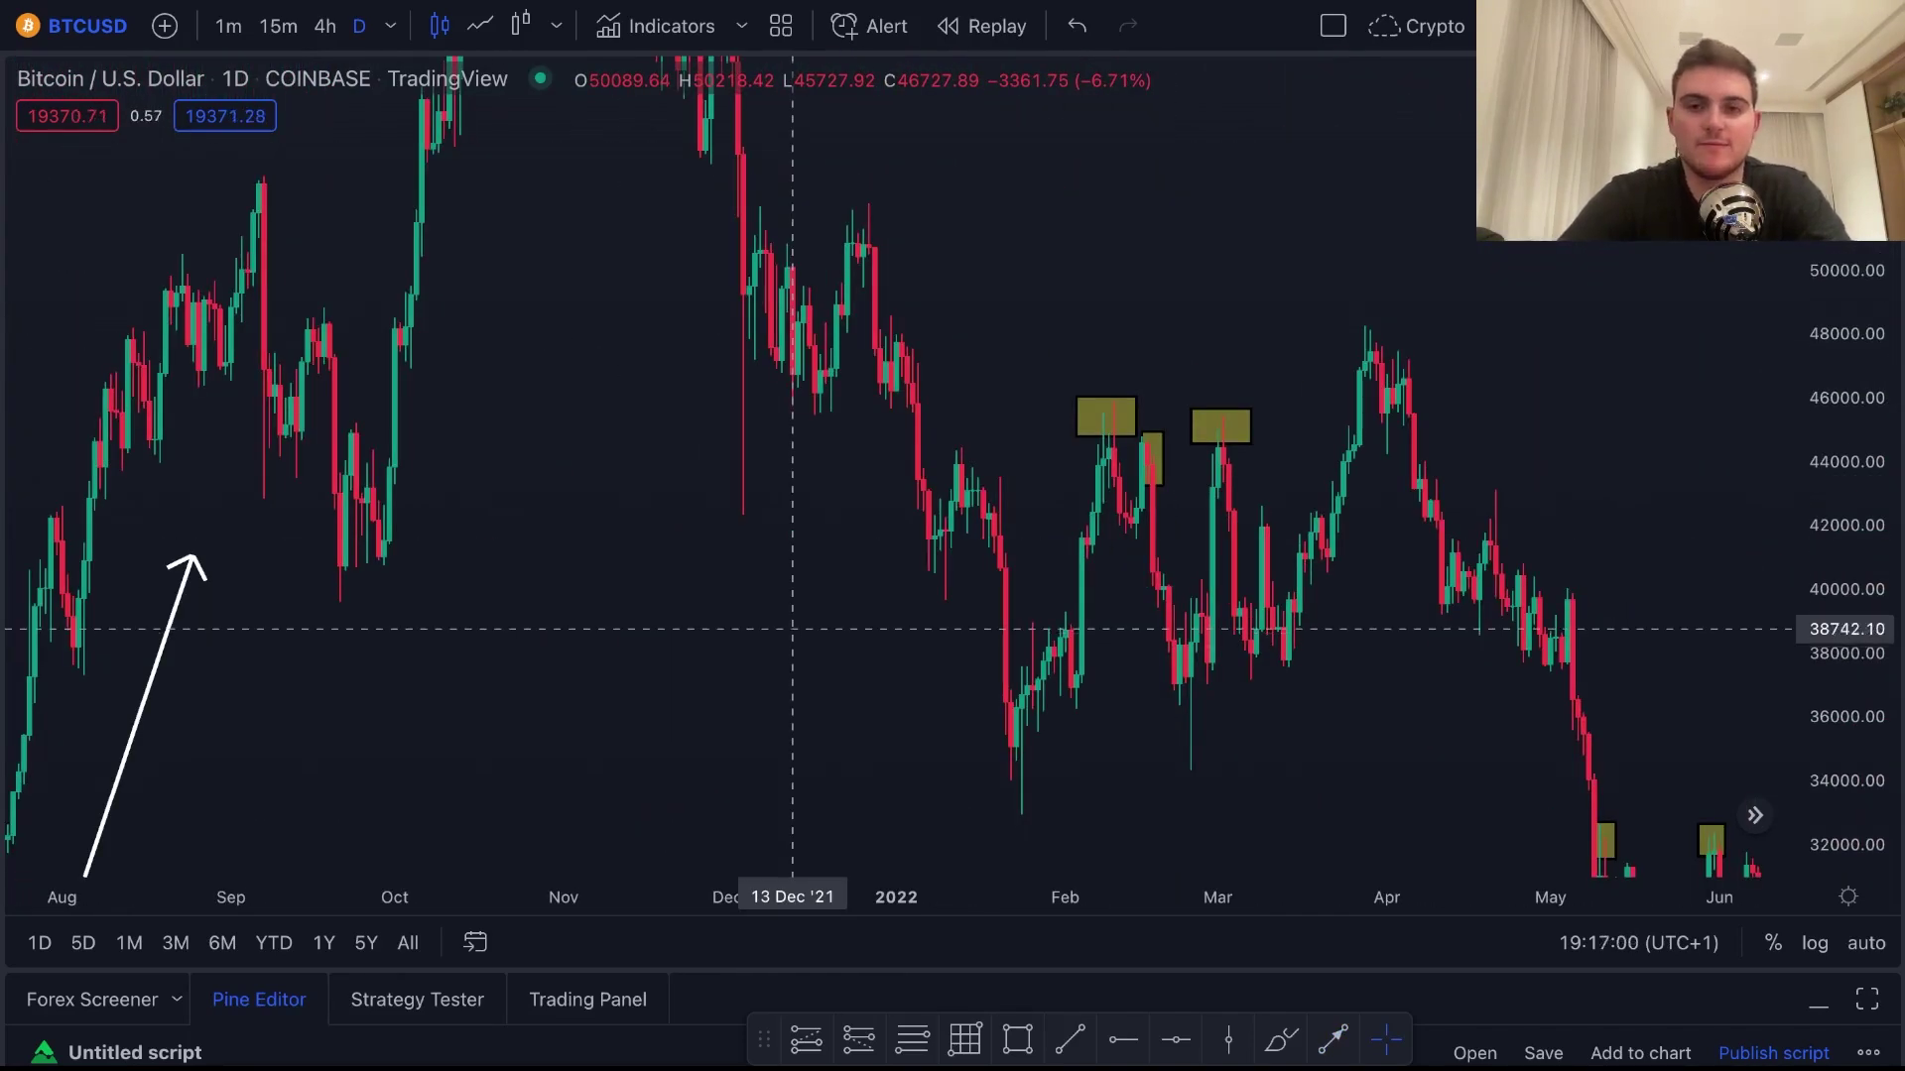
scroll(972, 655, left, 5)
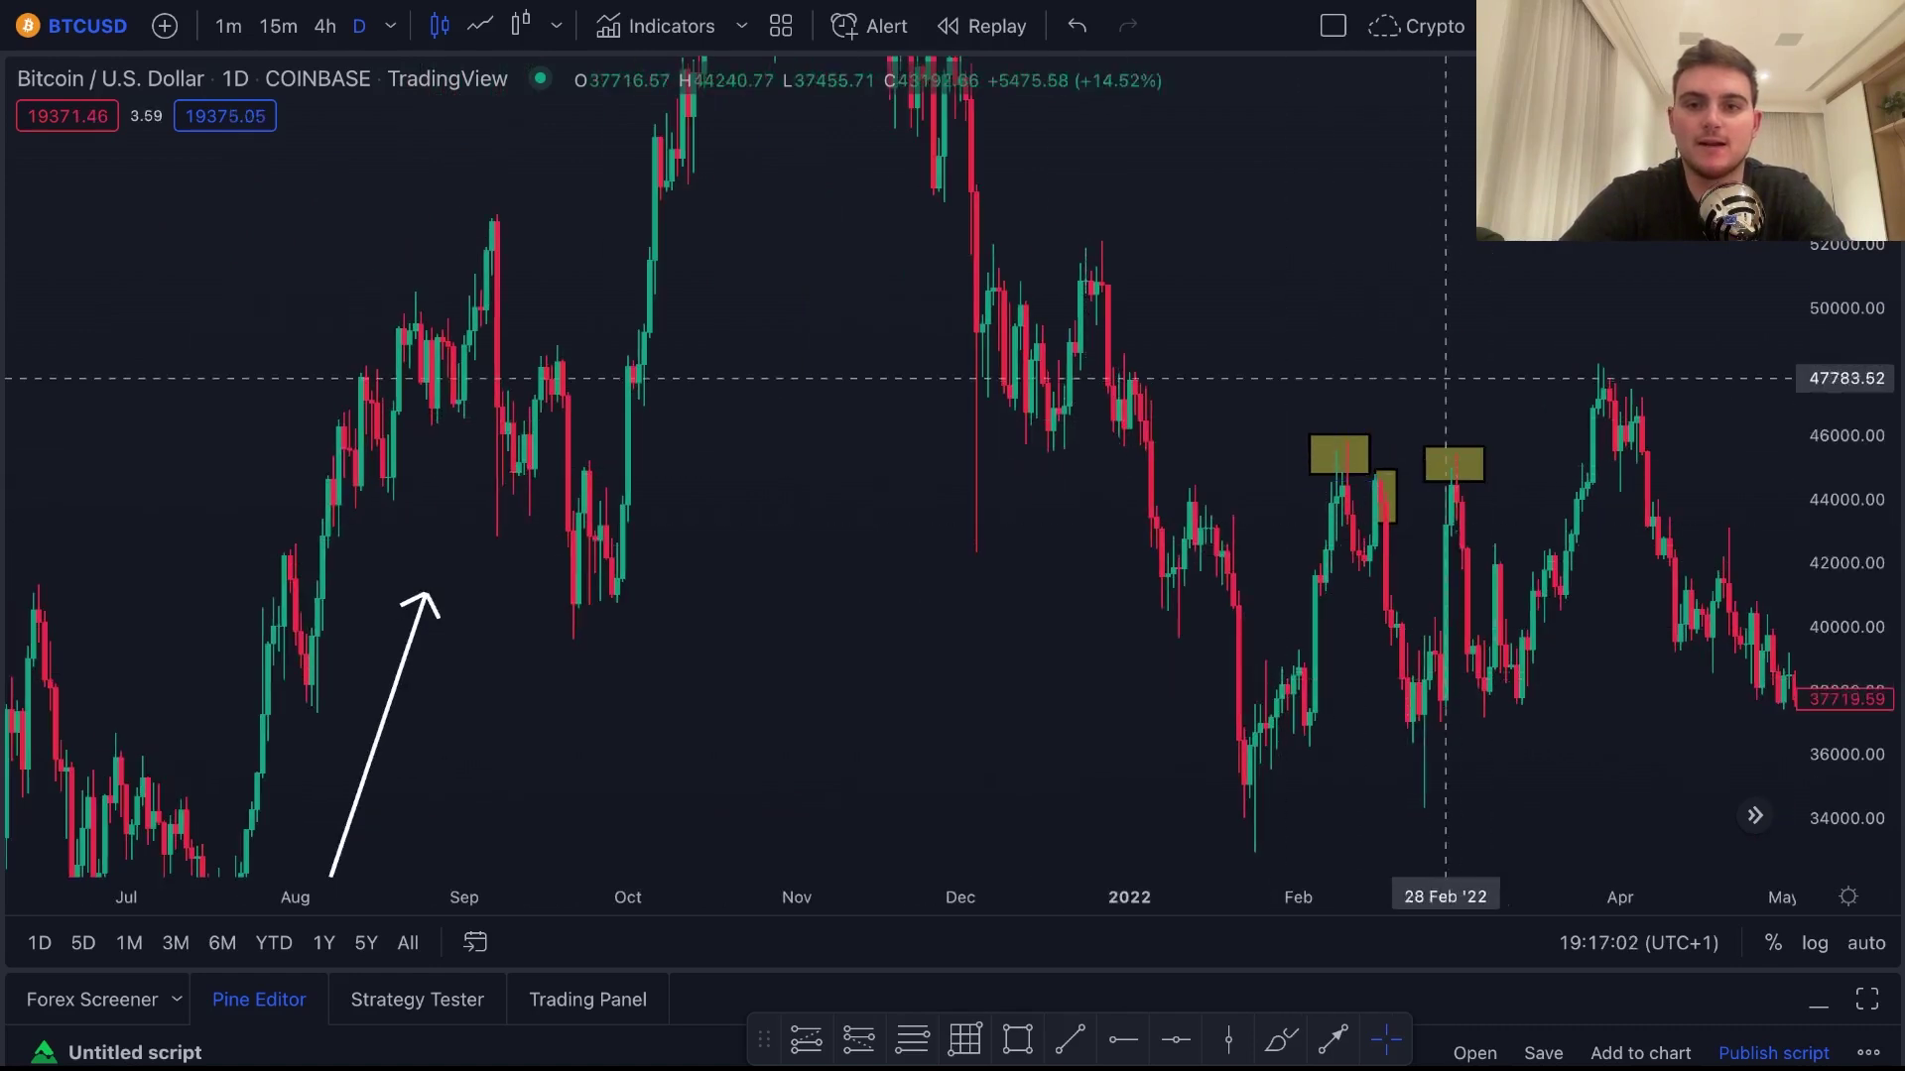
scroll(1258, 254, right, 5)
scroll(1180, 544, up, 5)
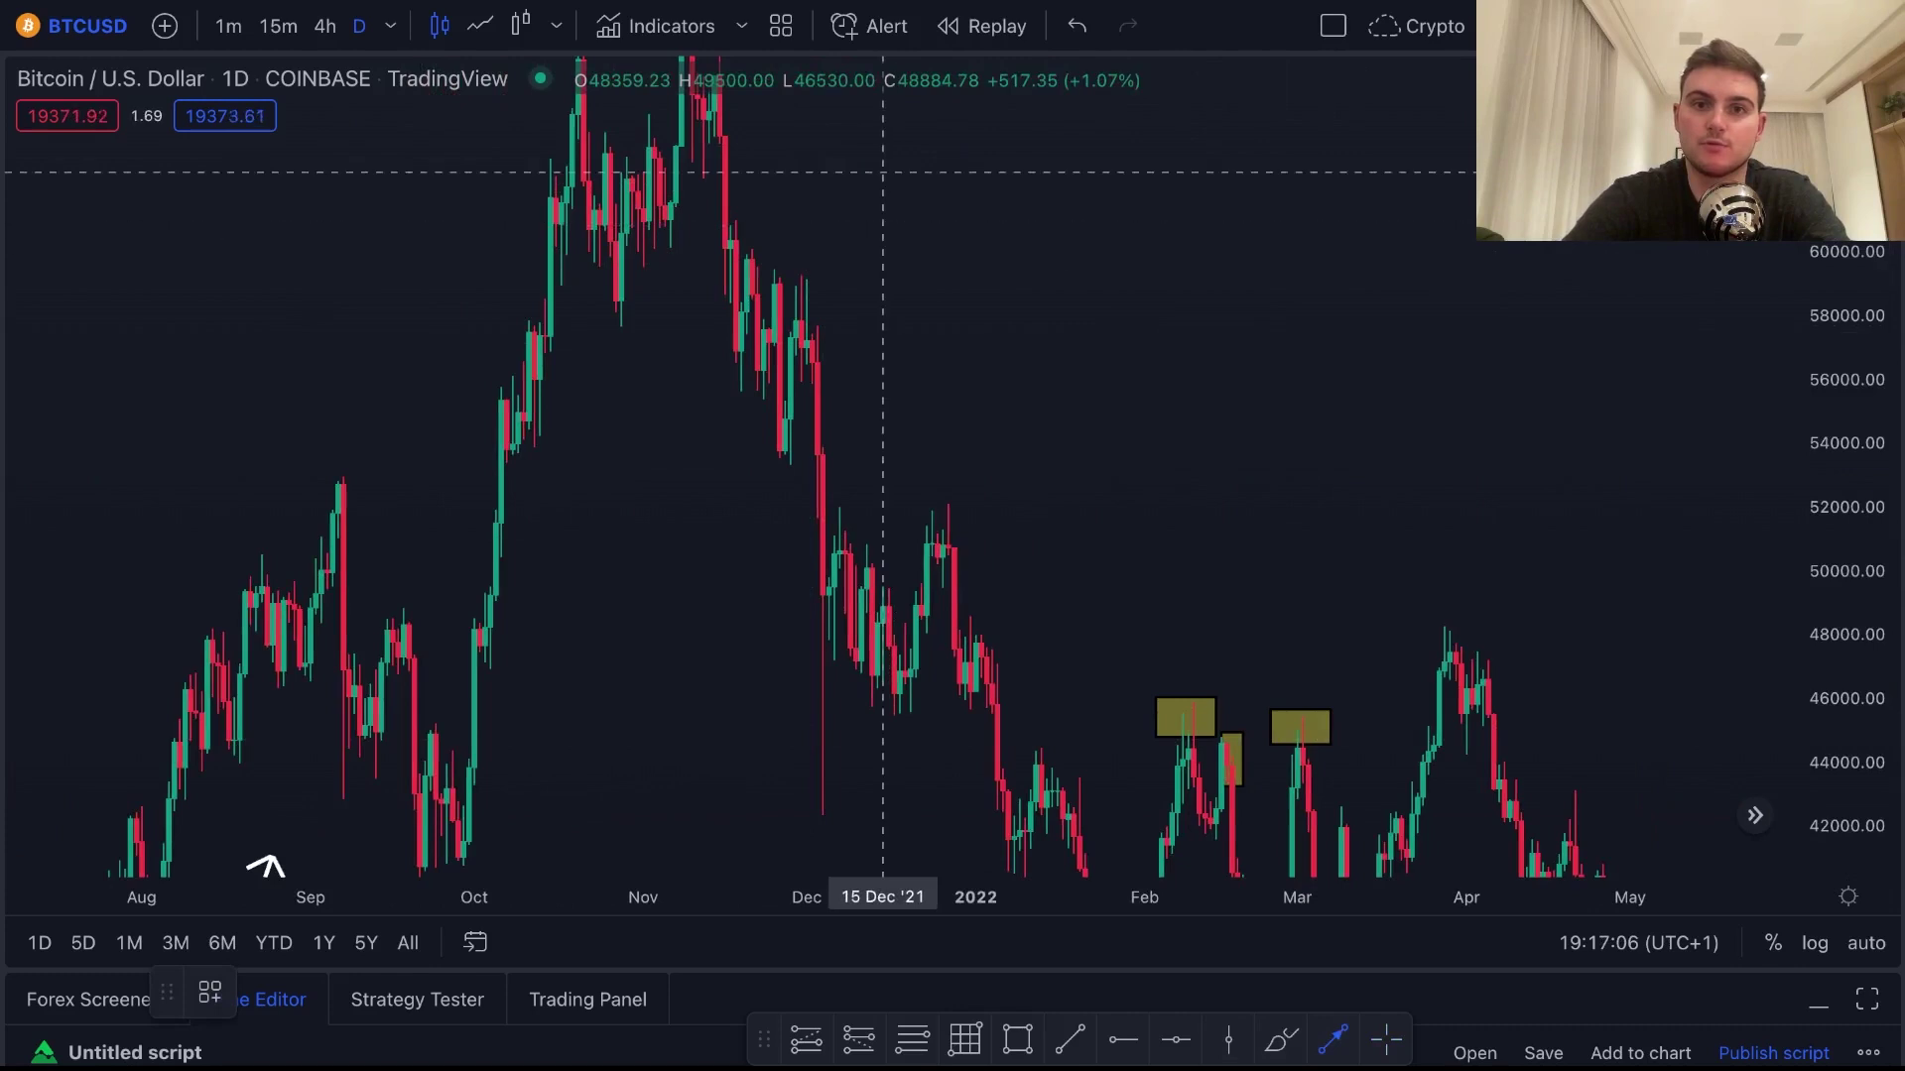
Draw a downward arrow from the November 2021 high toward early 2022, then pan to February–July 2022
drag(883, 119, 1128, 453)
scroll(1128, 454, left, 10)
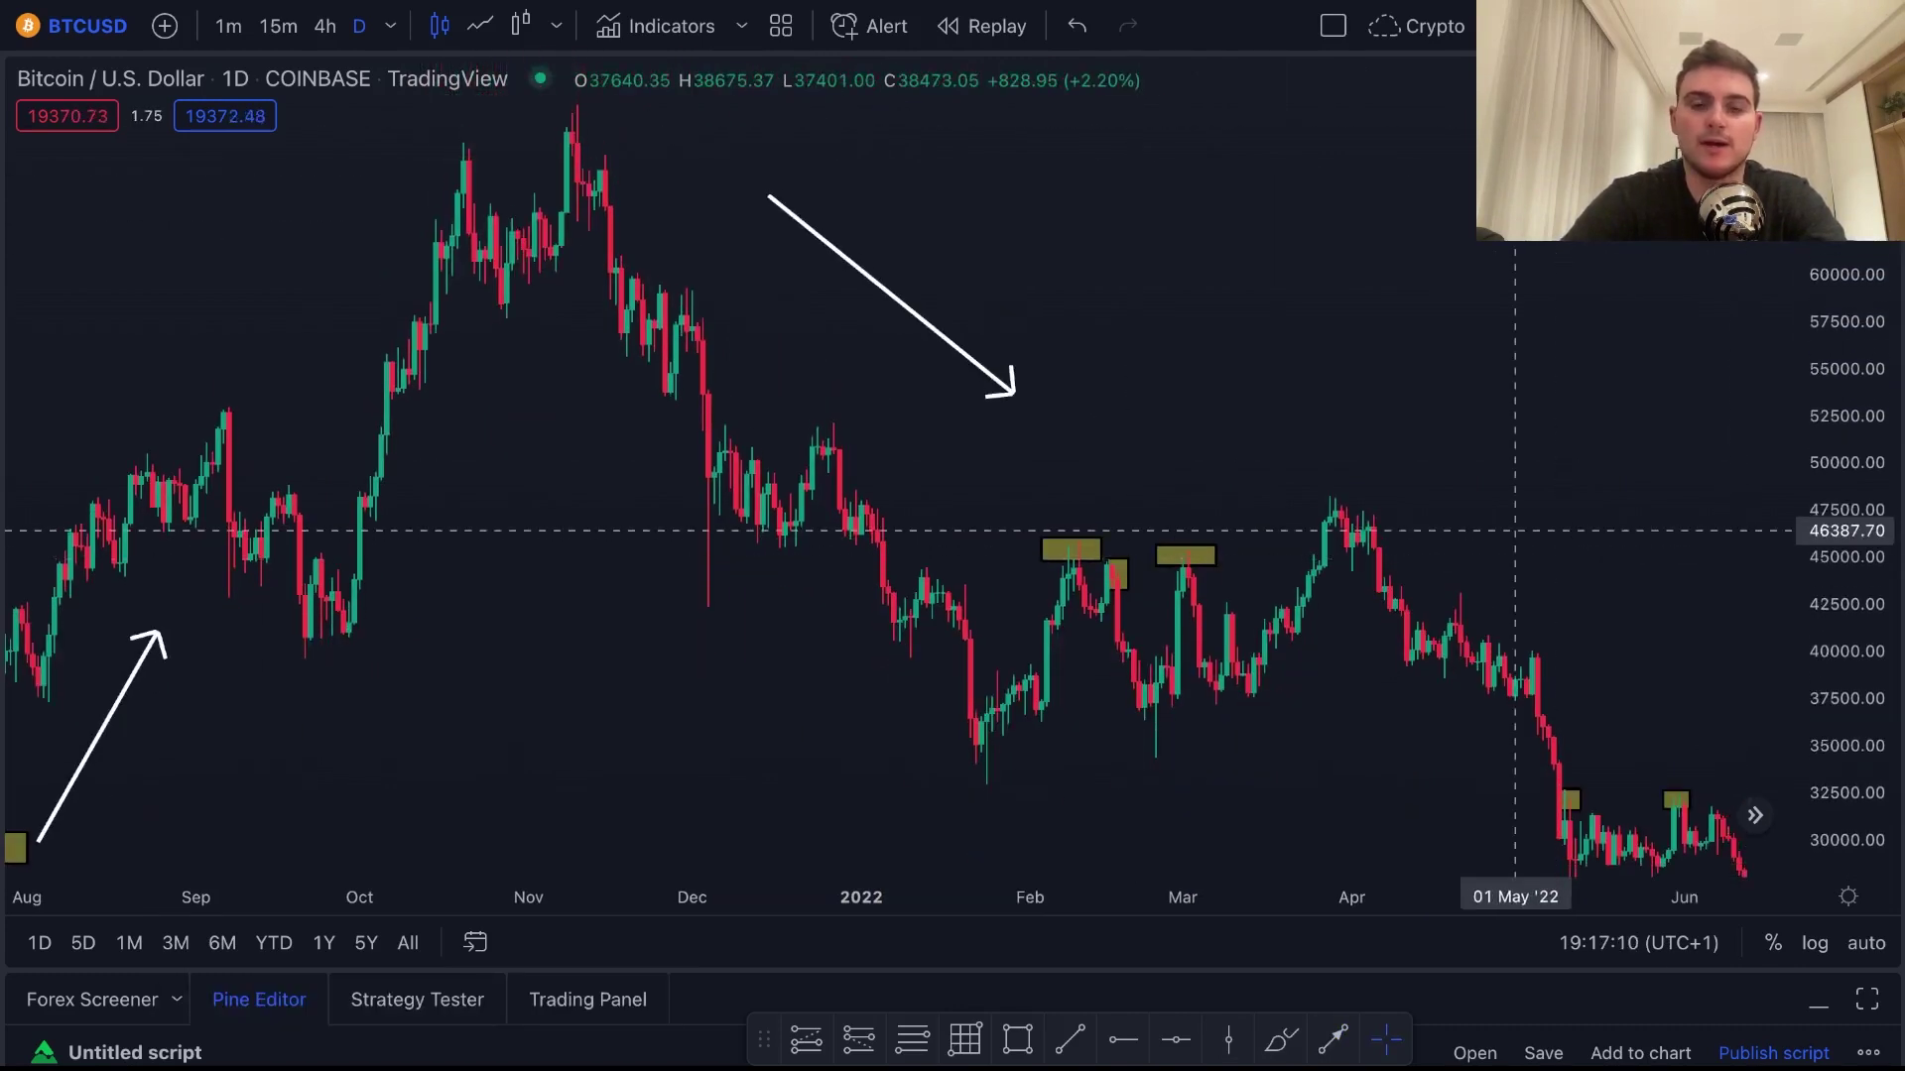
scroll(1432, 442, down, 2)
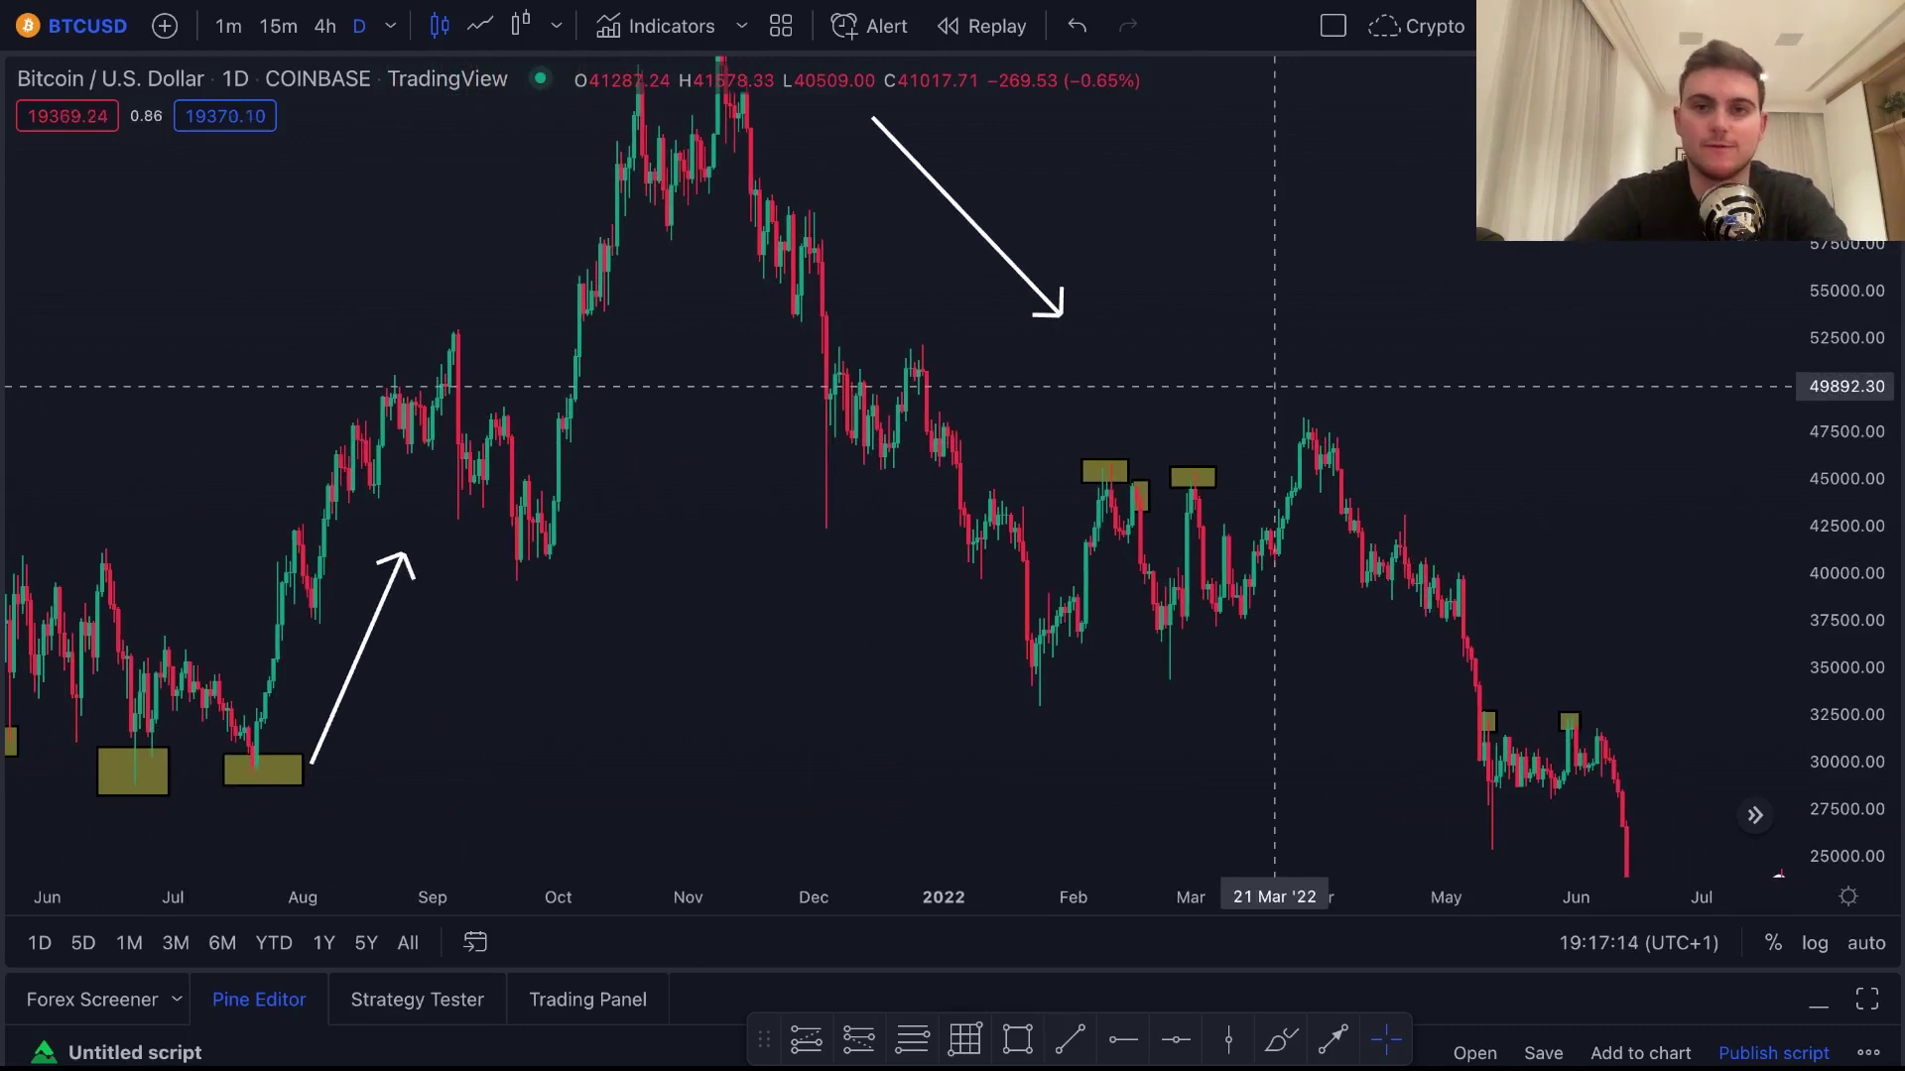
drag(1240, 392, 1236, 283)
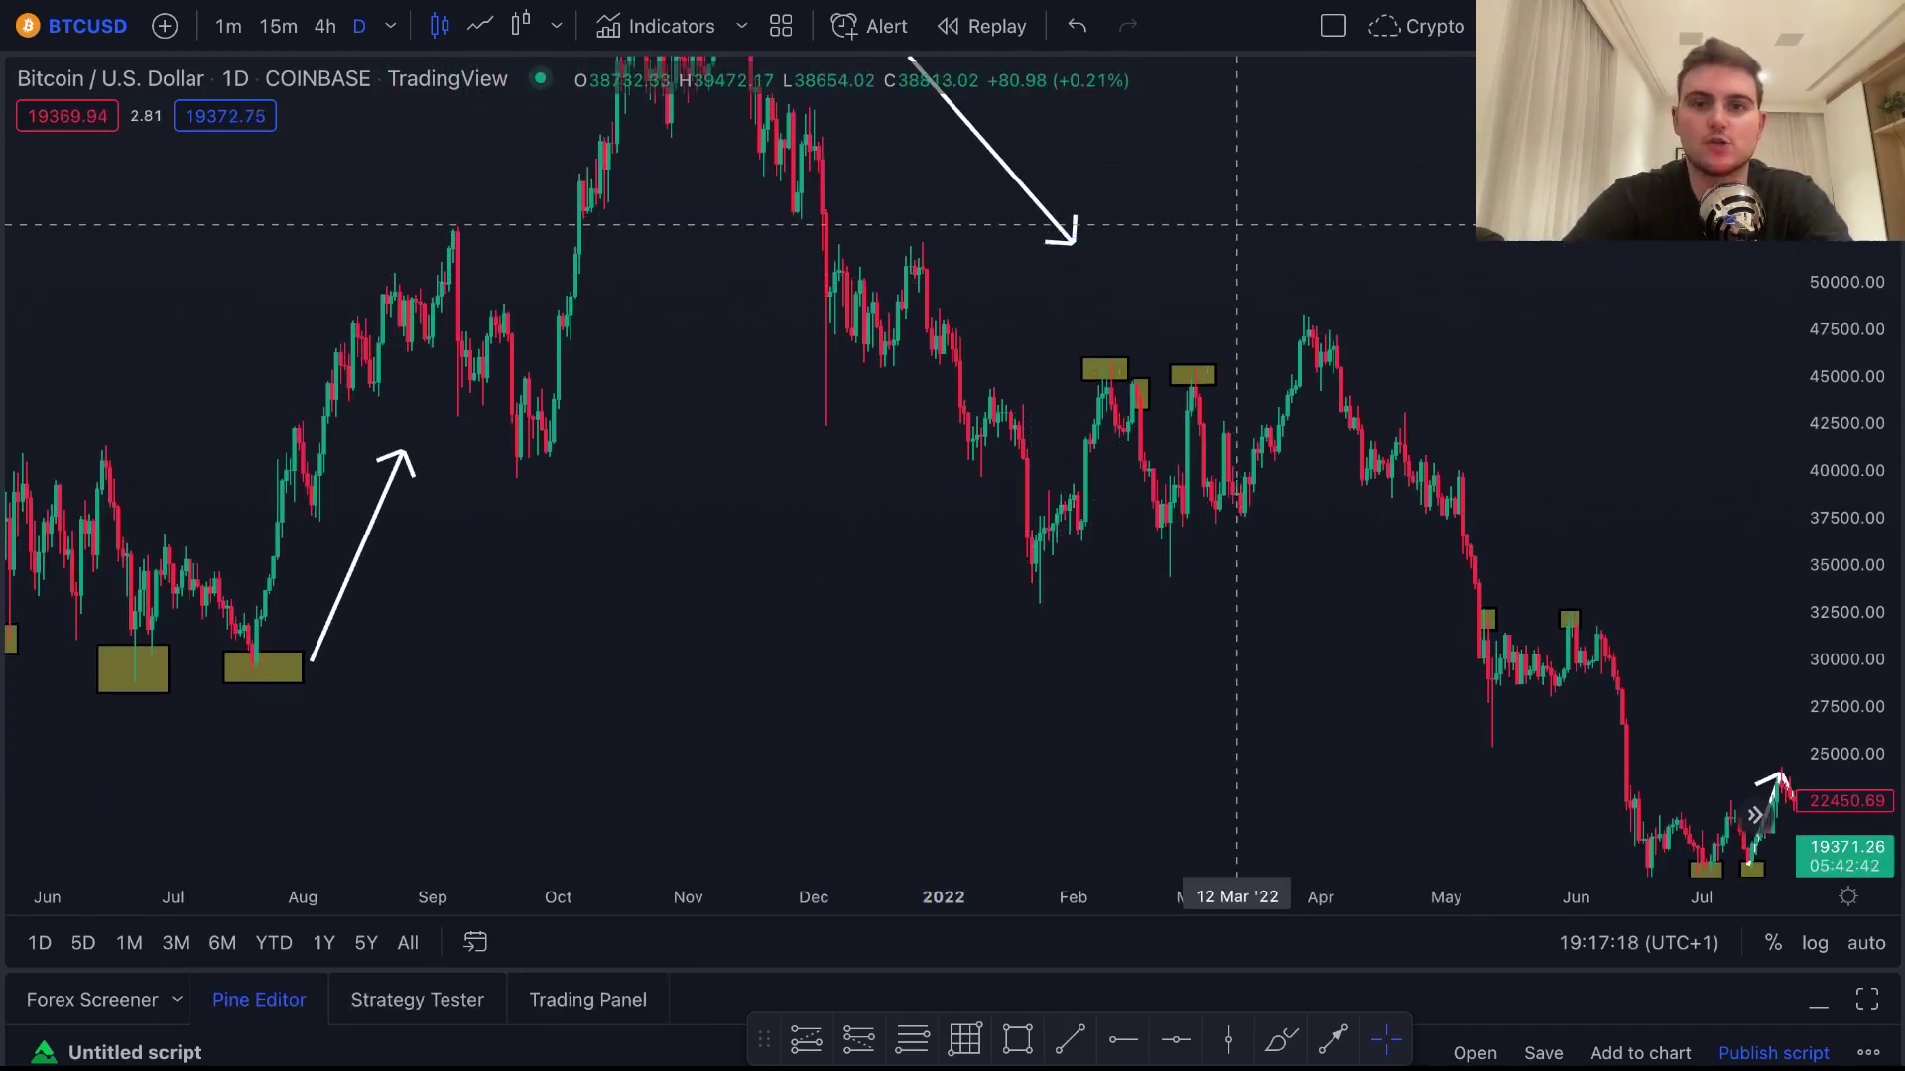
scroll(1239, 227, up, 2)
scroll(1239, 226, up, 1)
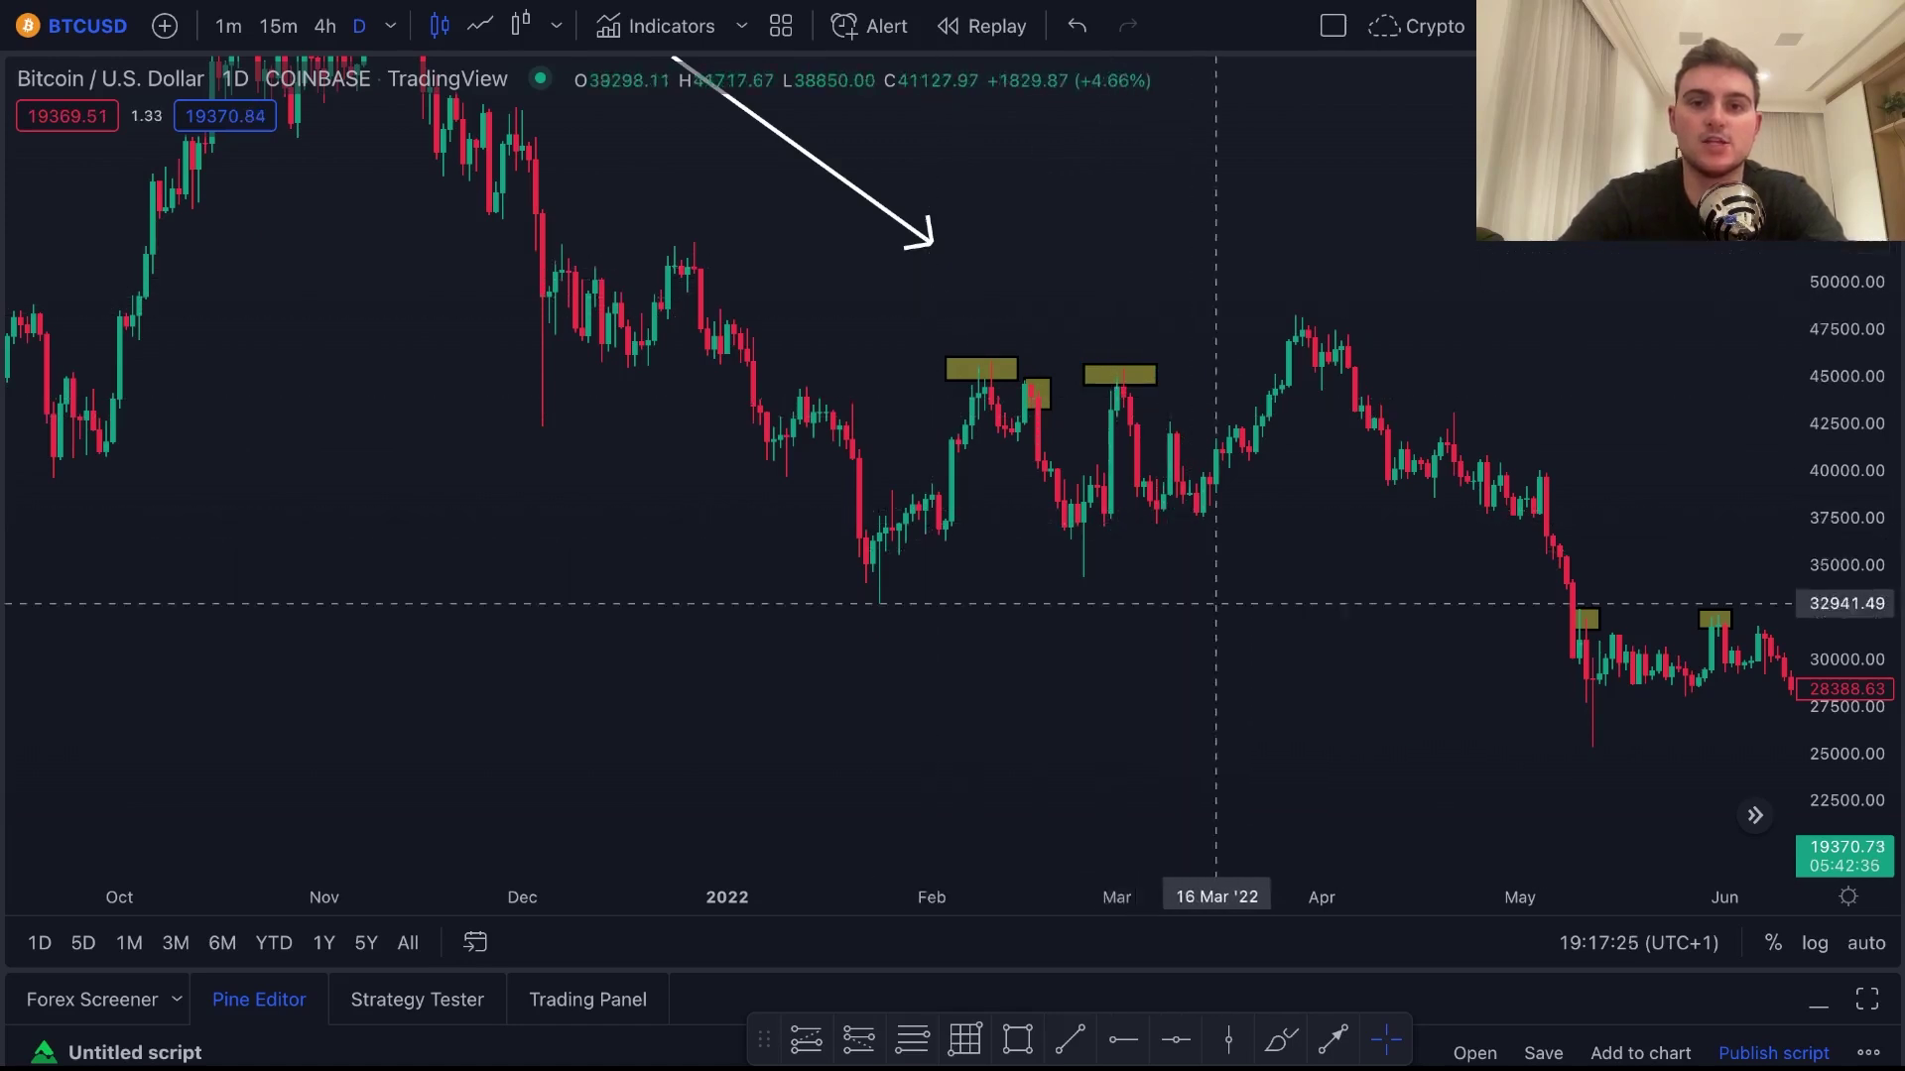
drag(1246, 638, 1110, 638)
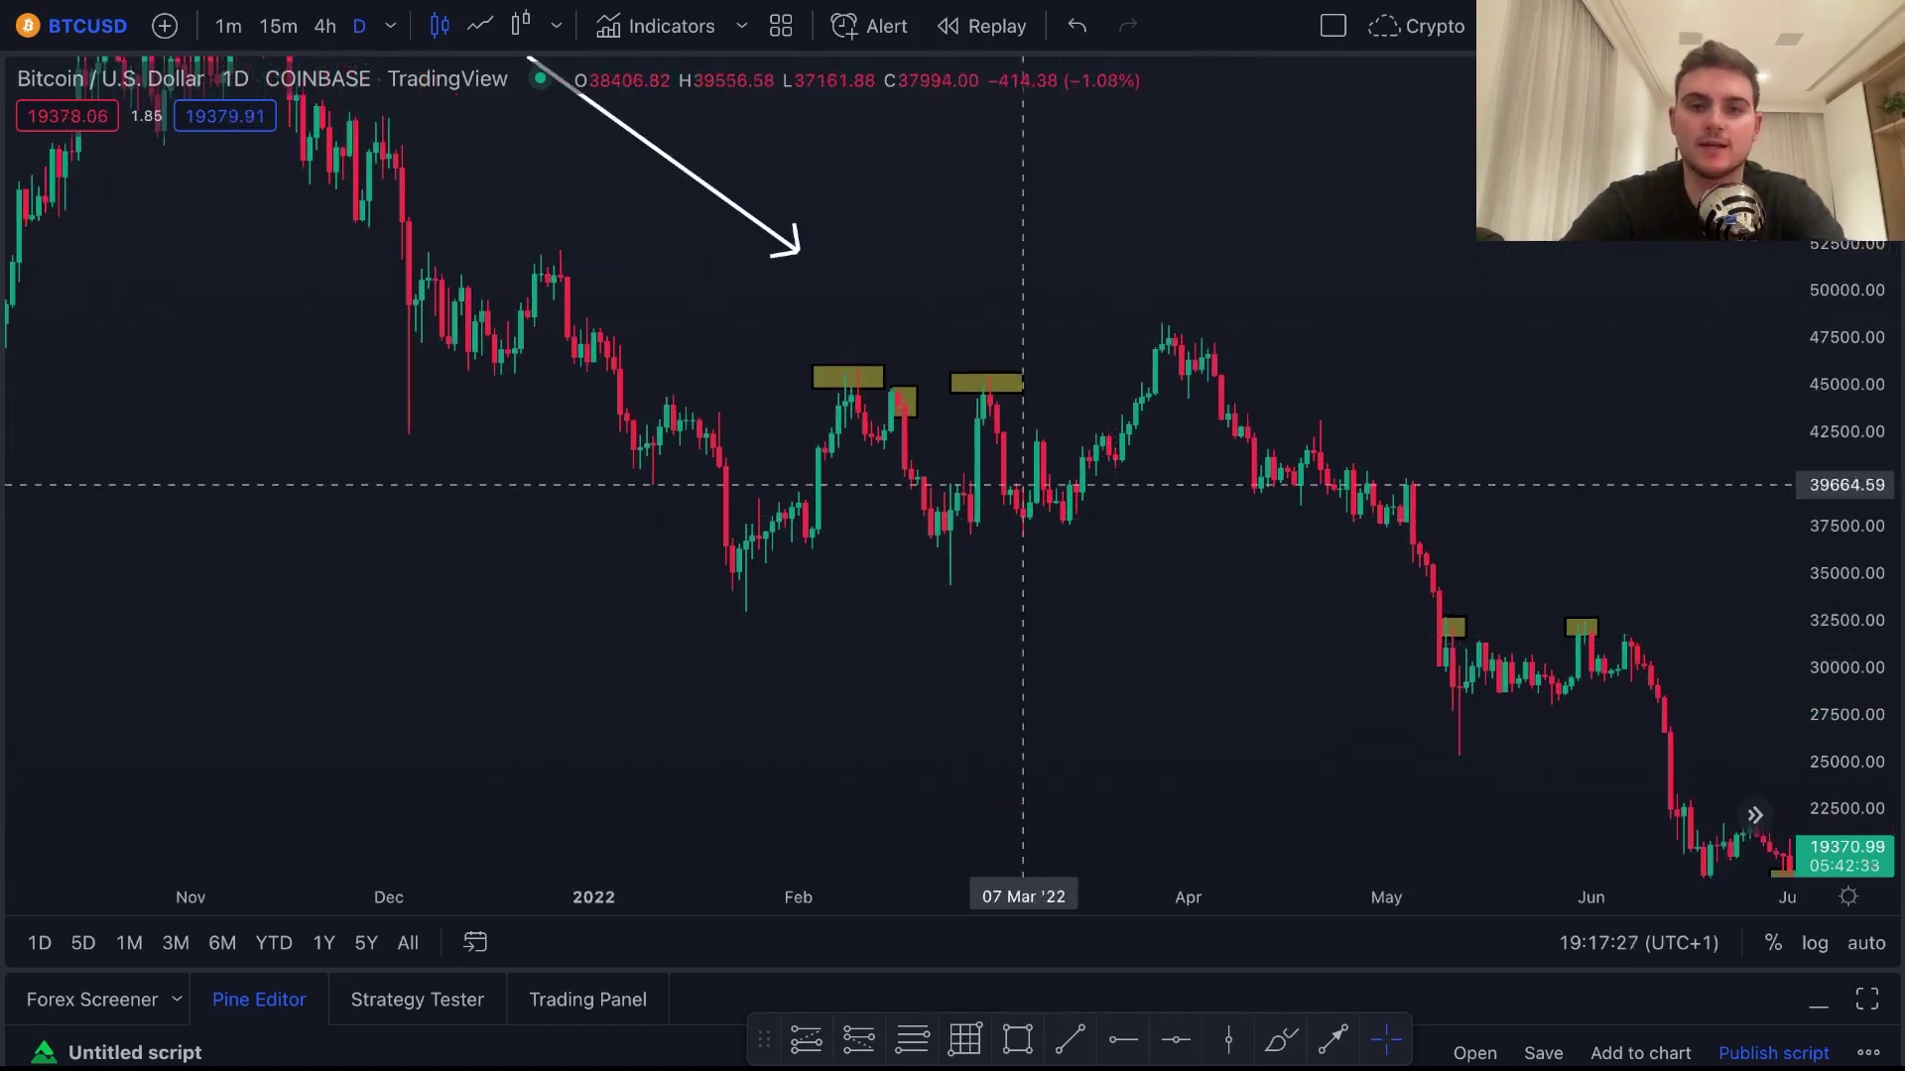
Remove all 16 drawings at once from the BTC/USD daily chart
right_click(71, 742)
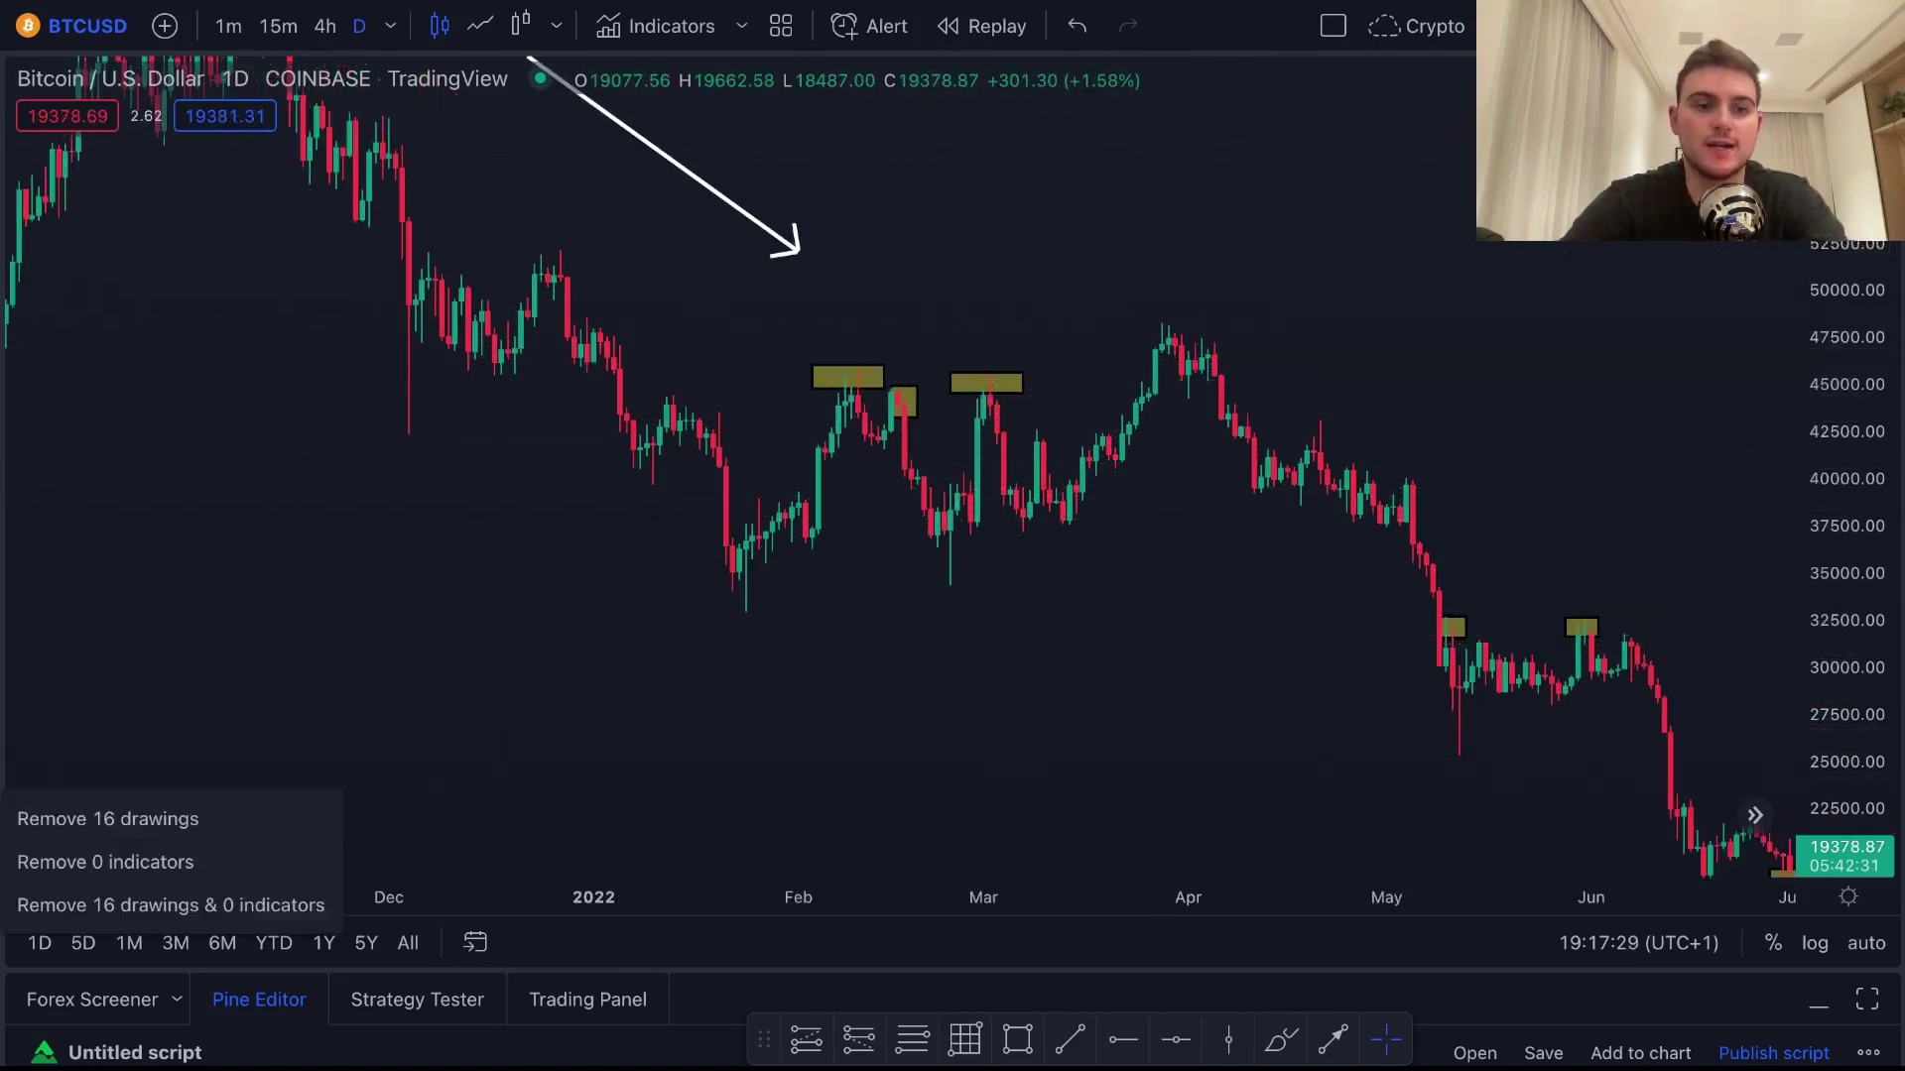
click(140, 799)
scroll(140, 807, down, 5)
scroll(1200, 432, up, 3)
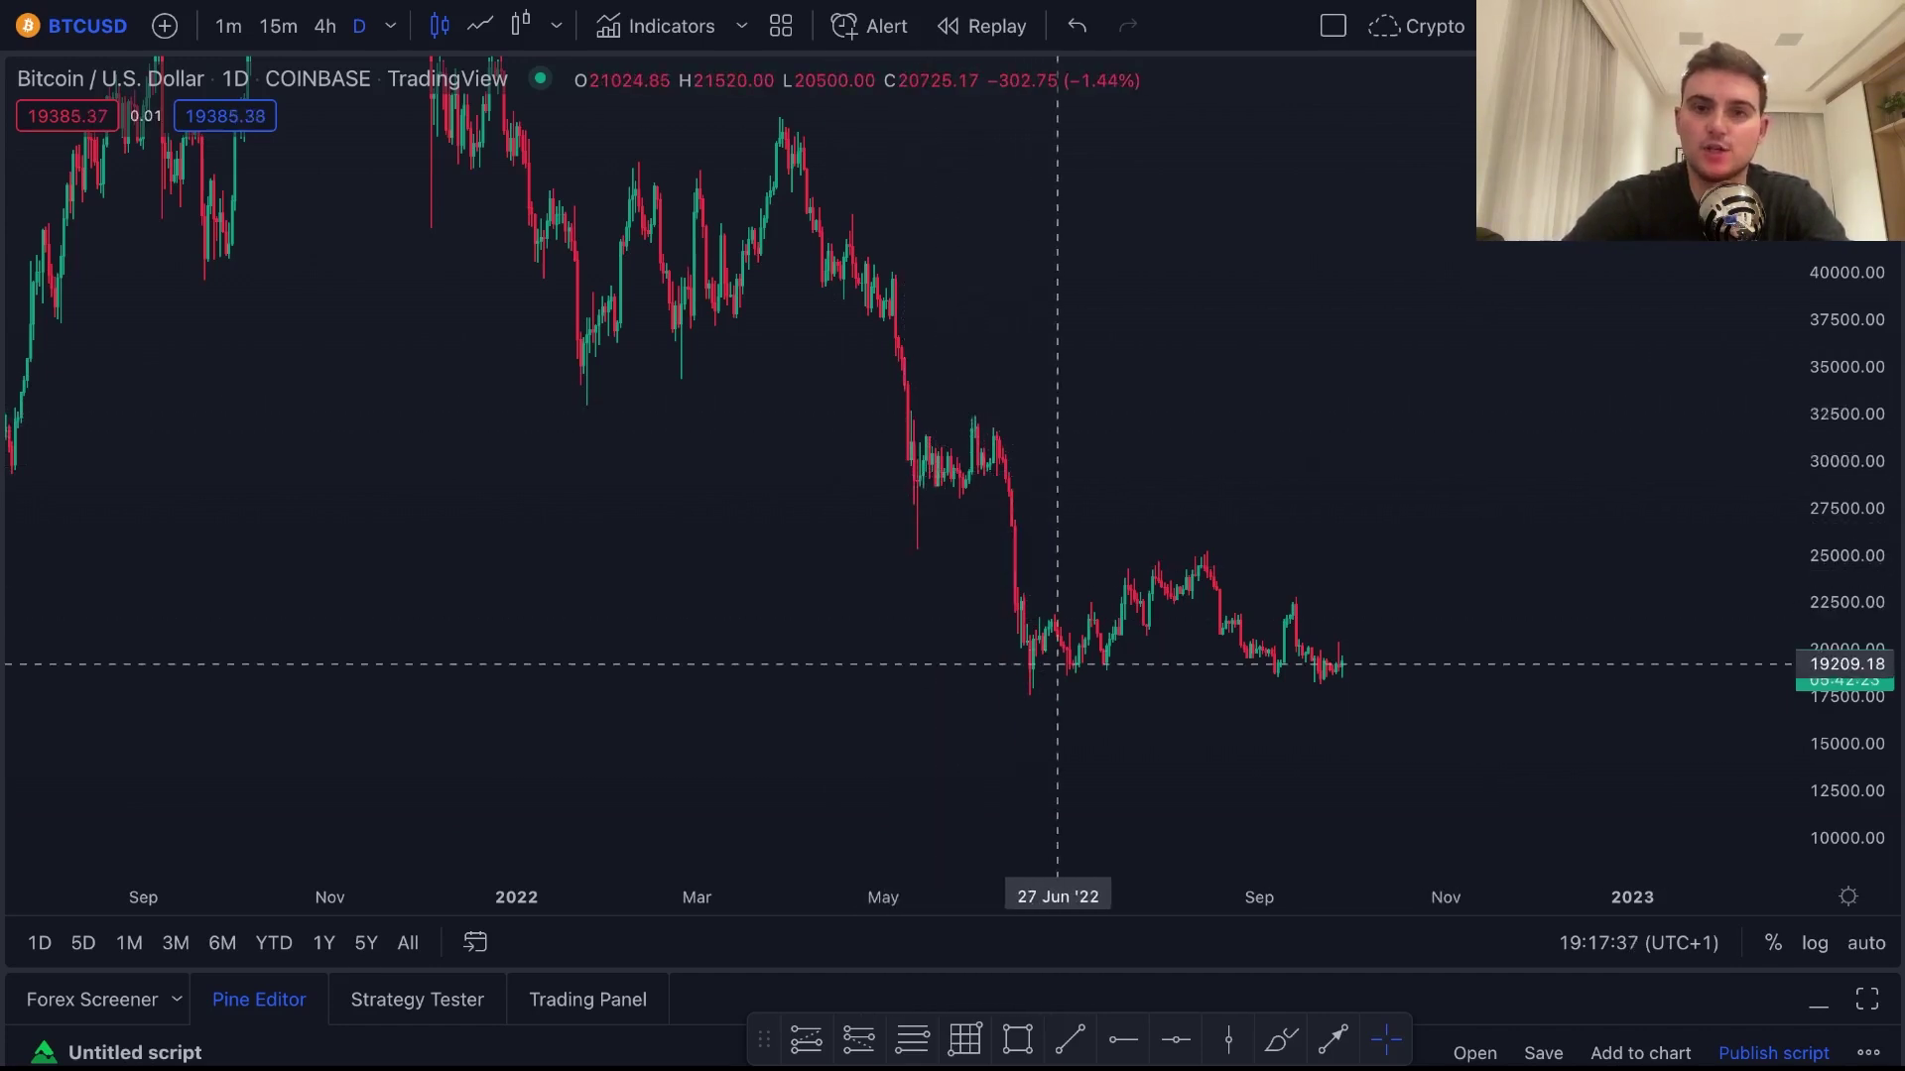
scroll(1057, 661, left, 5)
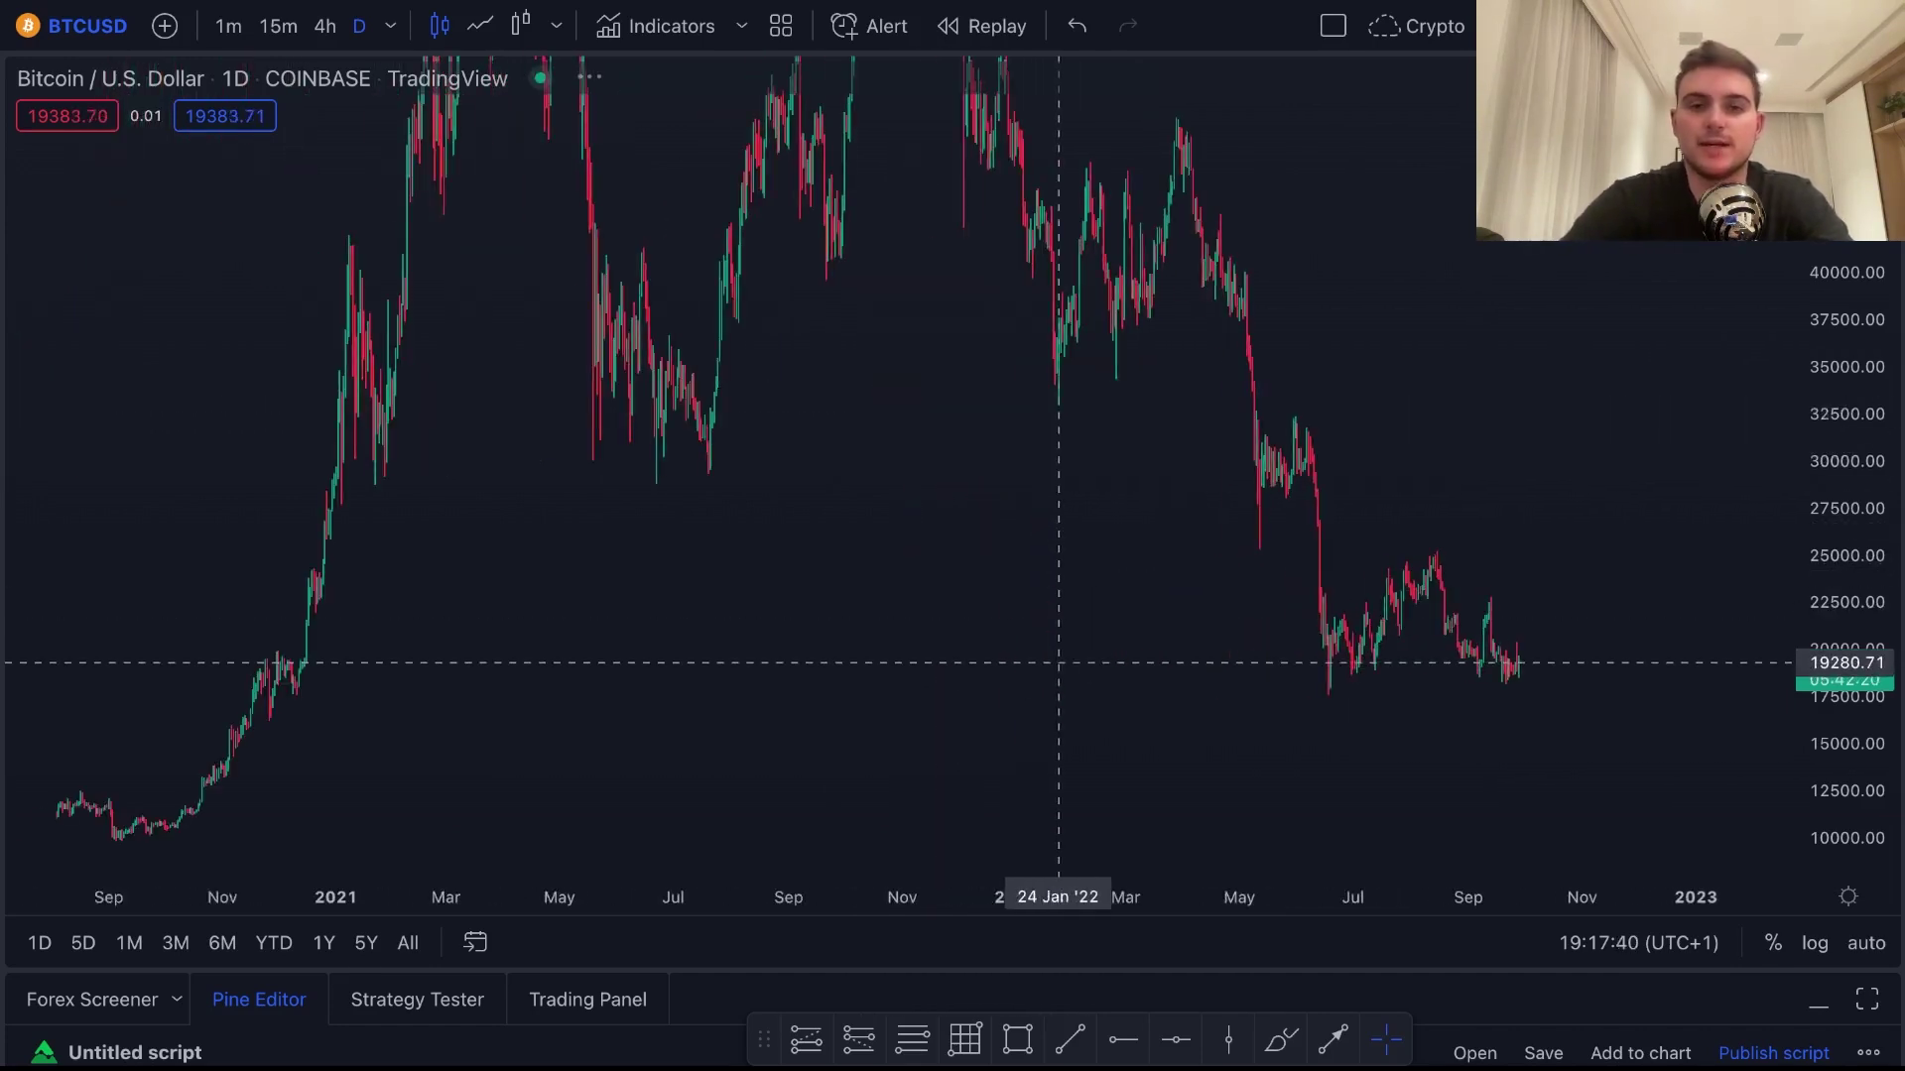
scroll(1237, 366, right, 3)
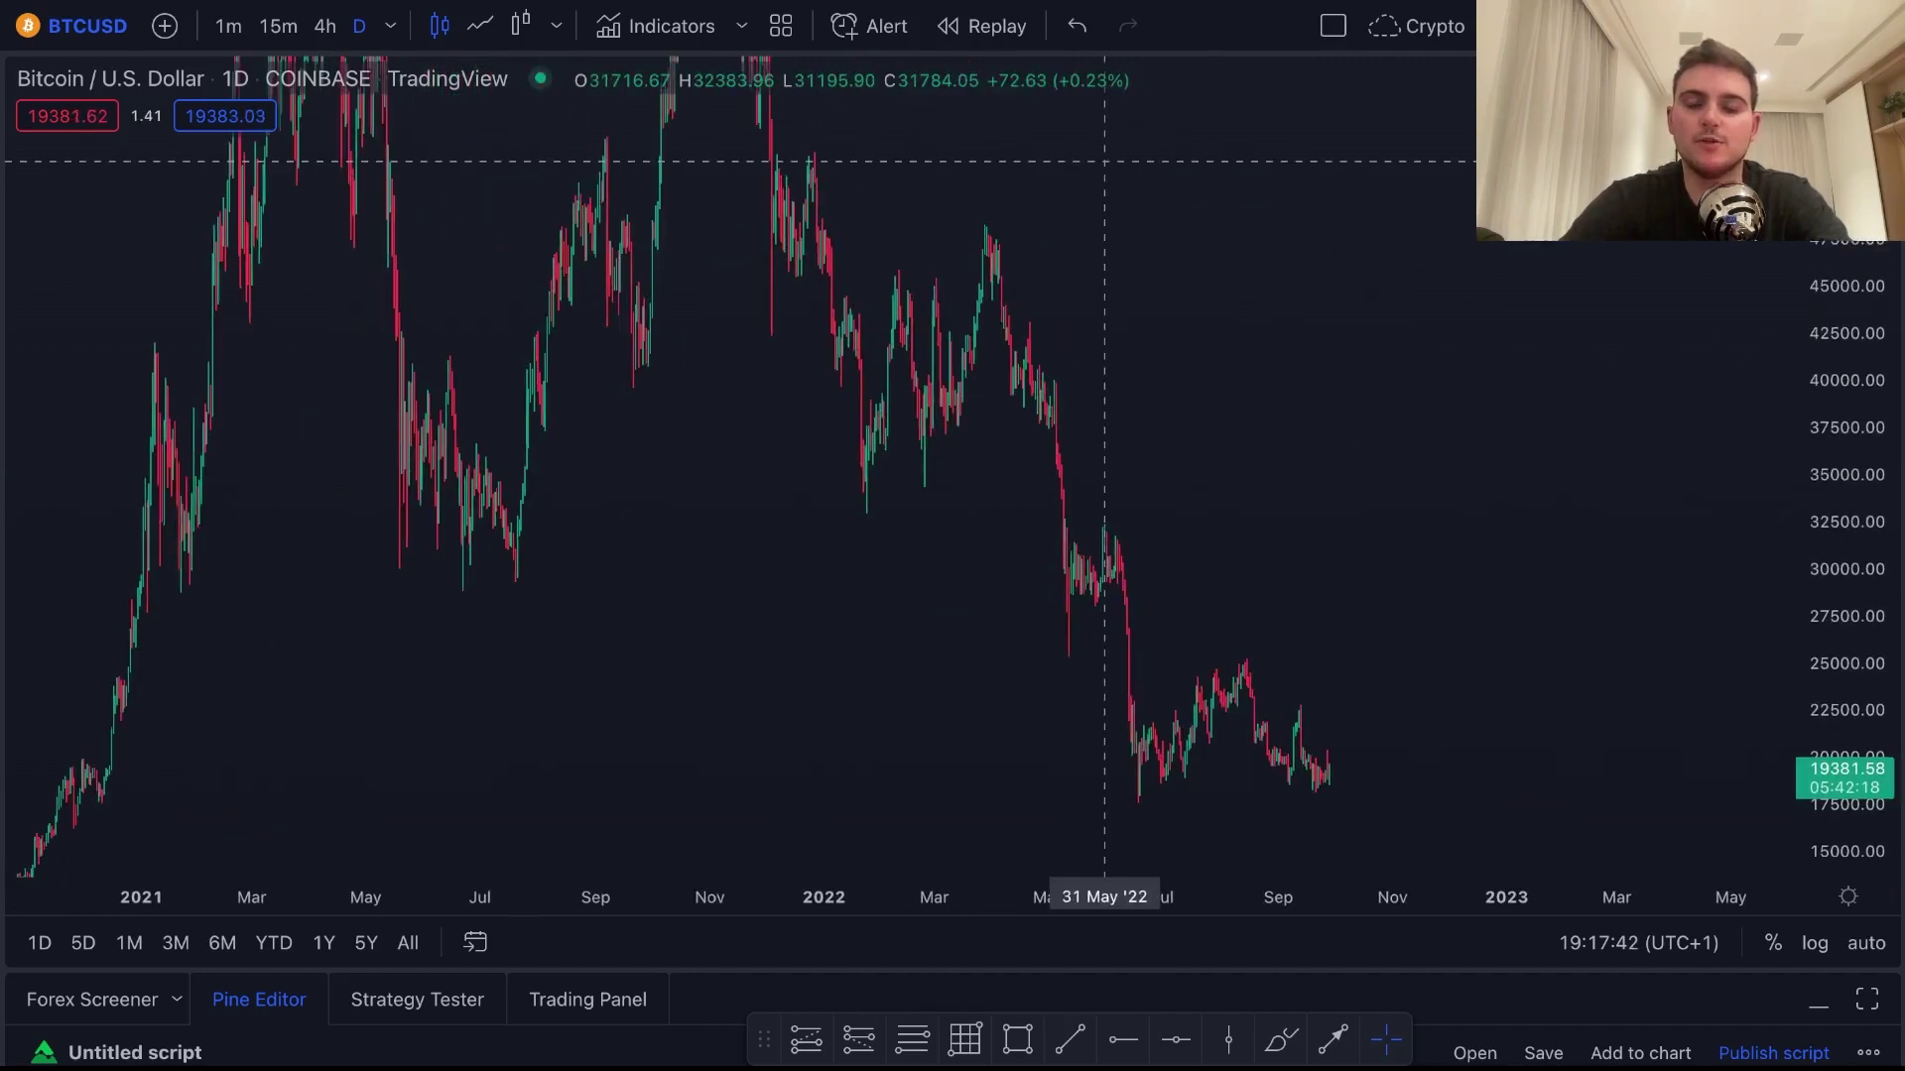
scroll(1318, 330, up, 3)
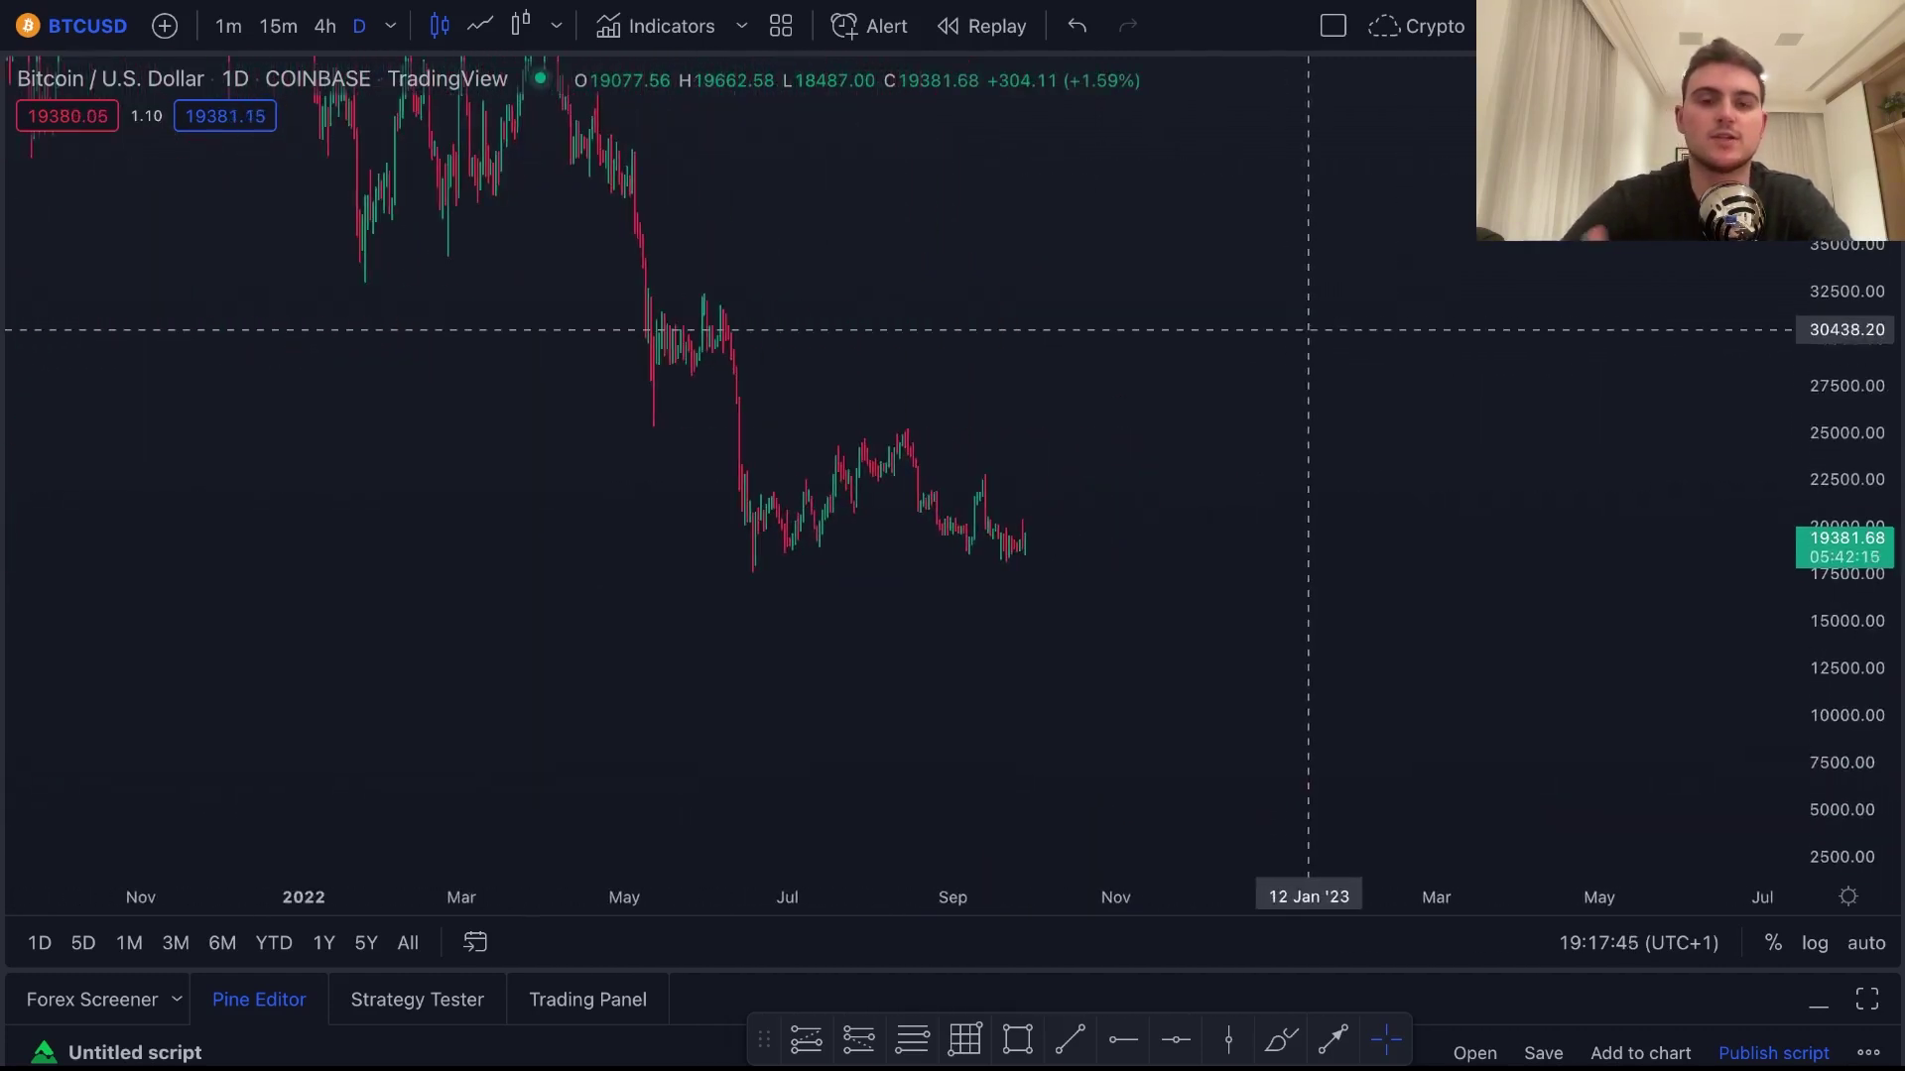